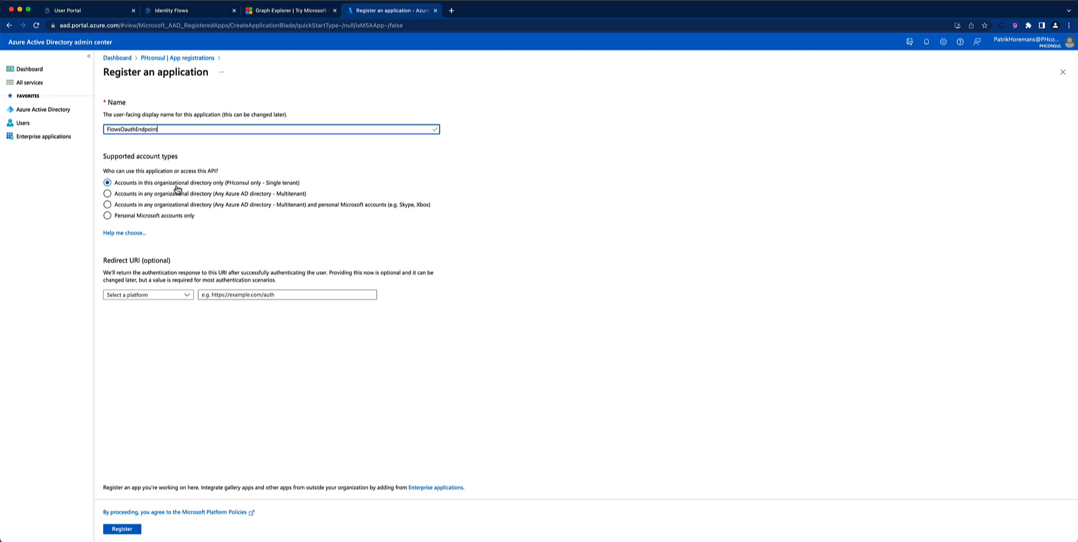
# Register the FlowsOauthEndpoint application and copy its application (client) ID.
pyautogui.click(123, 529)
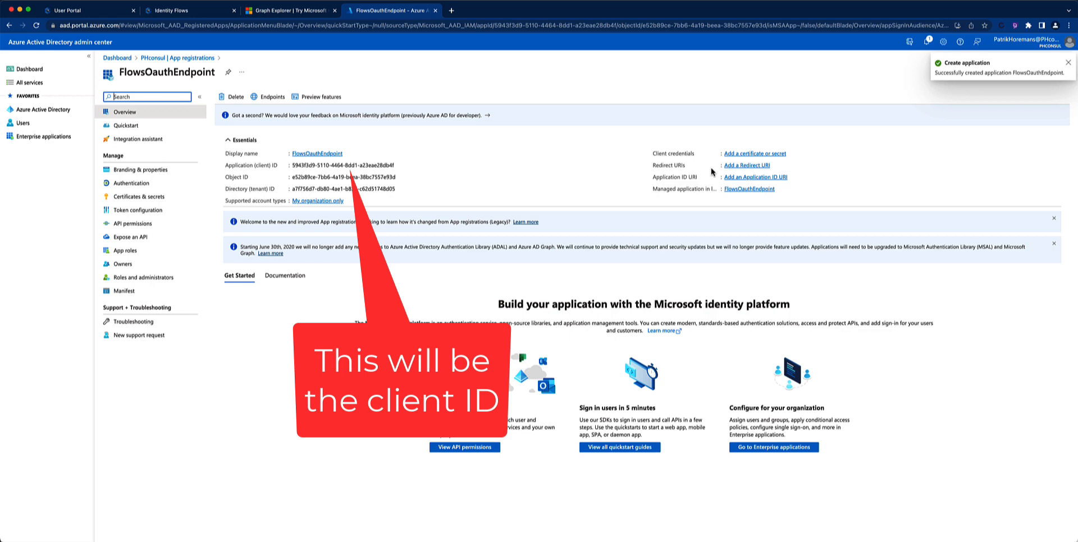
pyautogui.moveTo(292, 165); pyautogui.dragTo(406, 170)
pyautogui.click(400, 165)
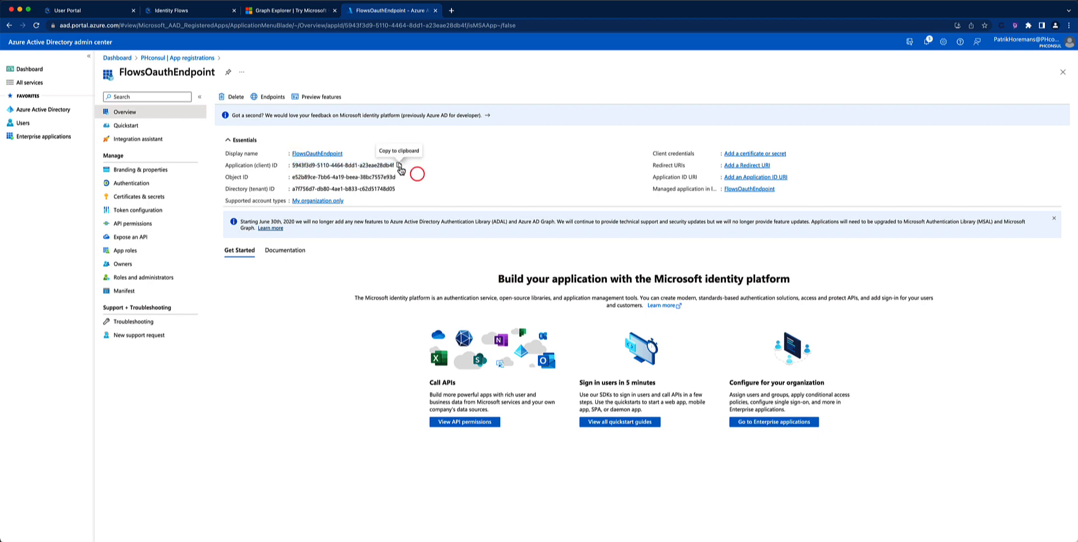
# Switch to the User Portal and add a custom field named "AAD Flows client ID" to the MS 365 item, containing the copied client ID.
pyautogui.click(101, 10)
pyautogui.click(388, 312)
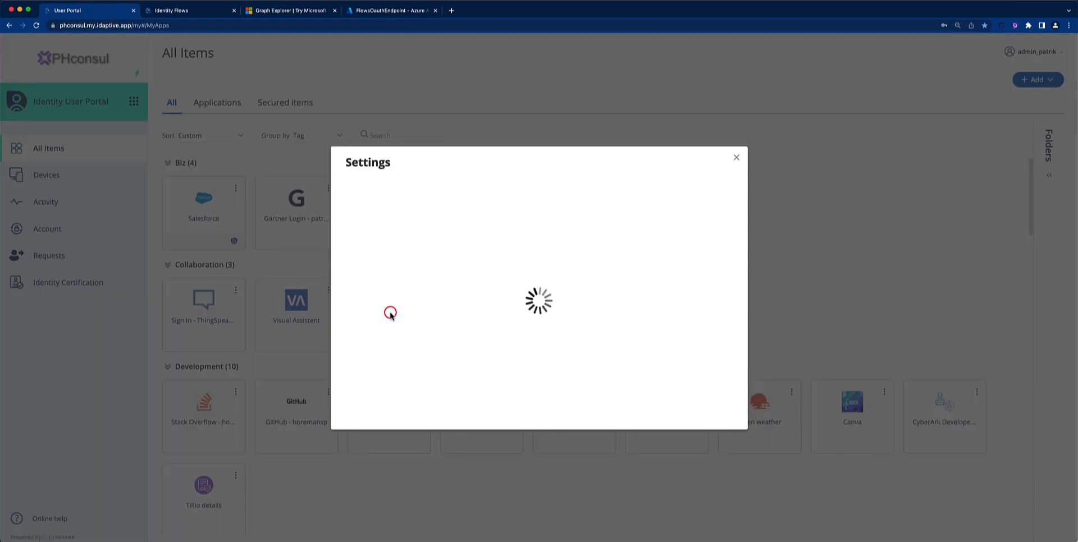
pyautogui.scroll(-5, 400, 312)
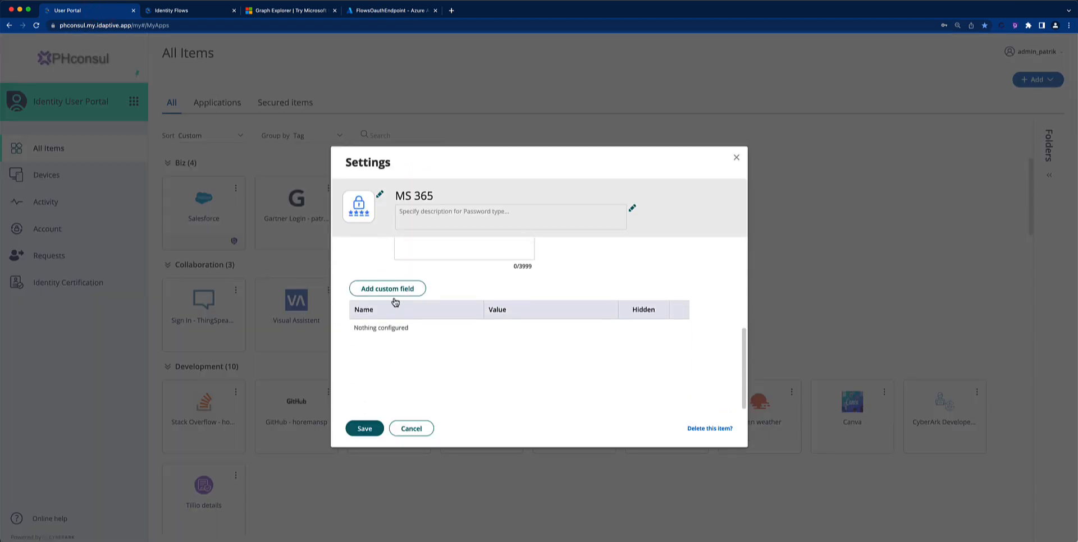
pyautogui.click(390, 288)
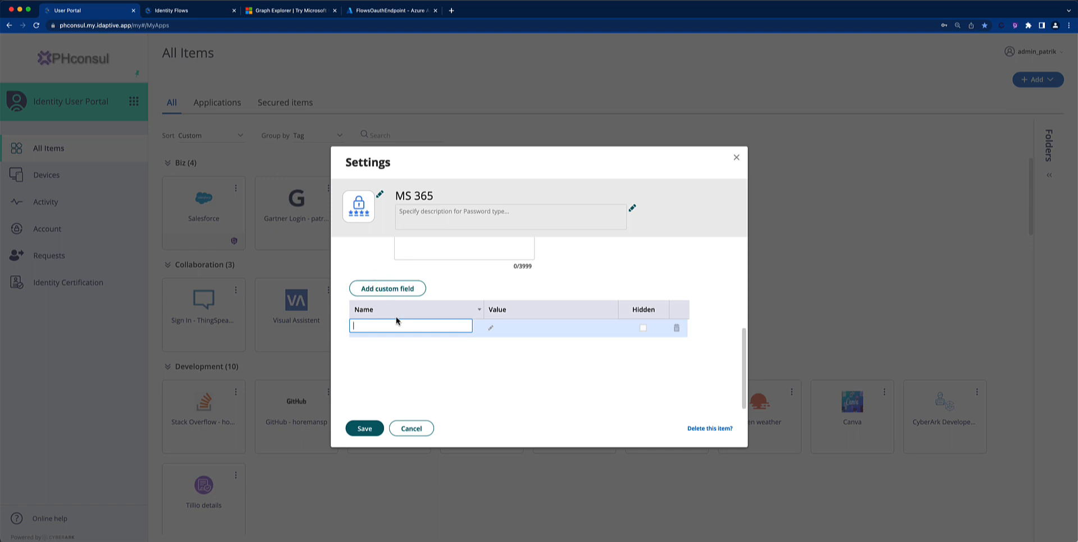
pyautogui.write('AA')
pyautogui.write('D Flows client ID')
pyautogui.press('Tab')
pyautogui.press('super+v')
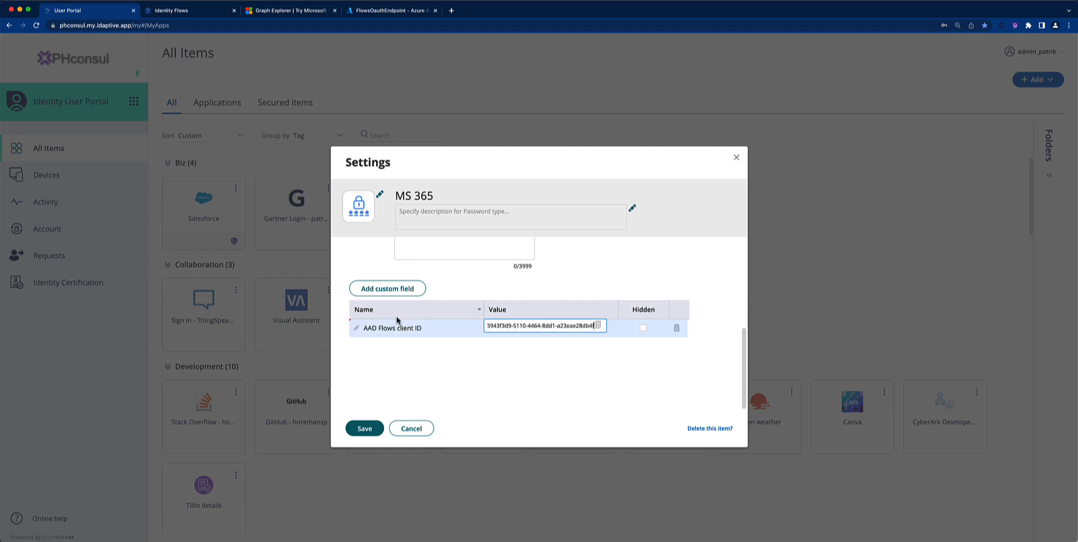
# Return to the Azure Active Directory admin center and add a client secret described as FlowsOauthSecret, expiring after 730 days (24 months).
pyautogui.click(365, 12)
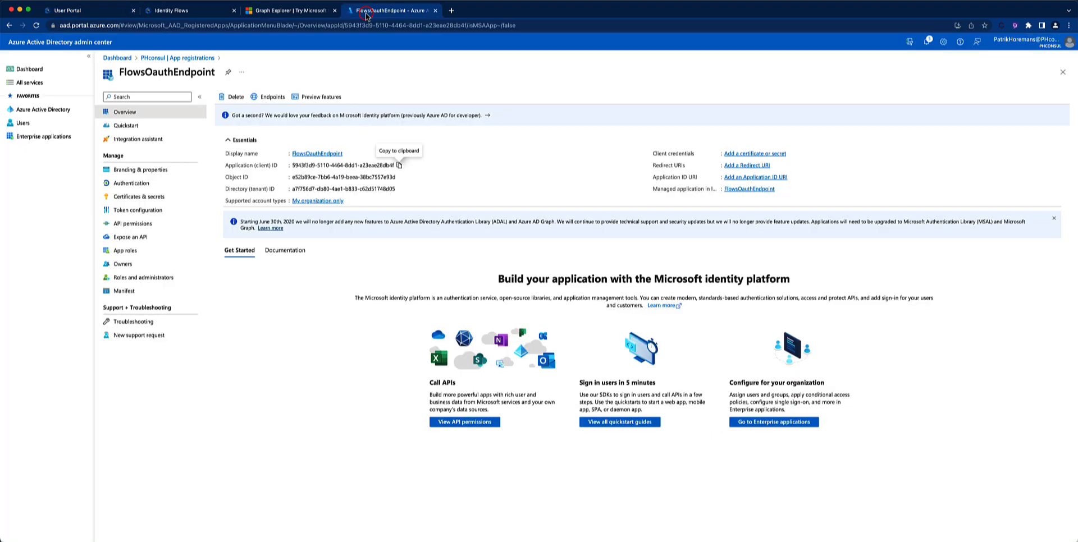
pyautogui.click(755, 154)
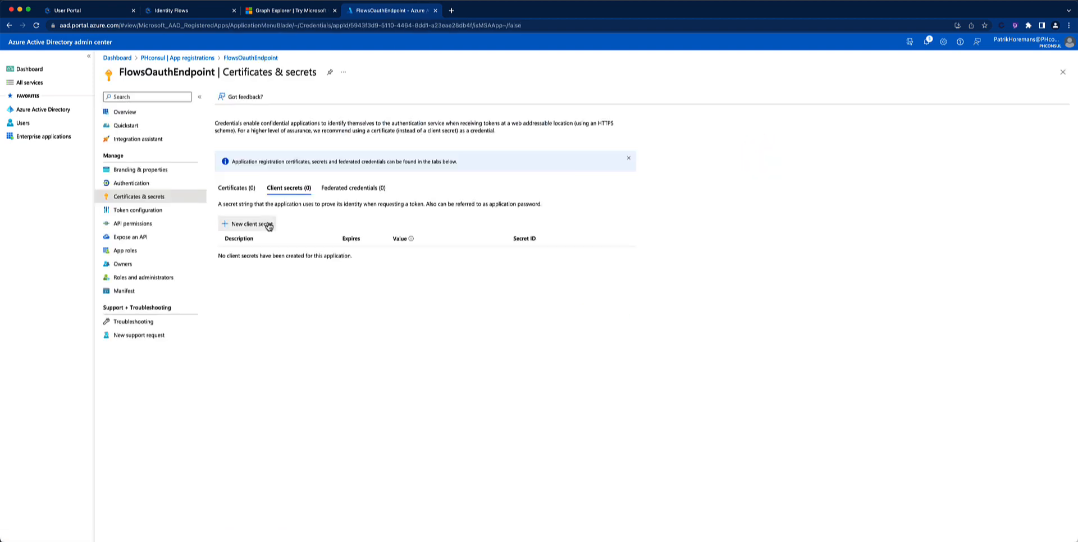
pyautogui.click(251, 224)
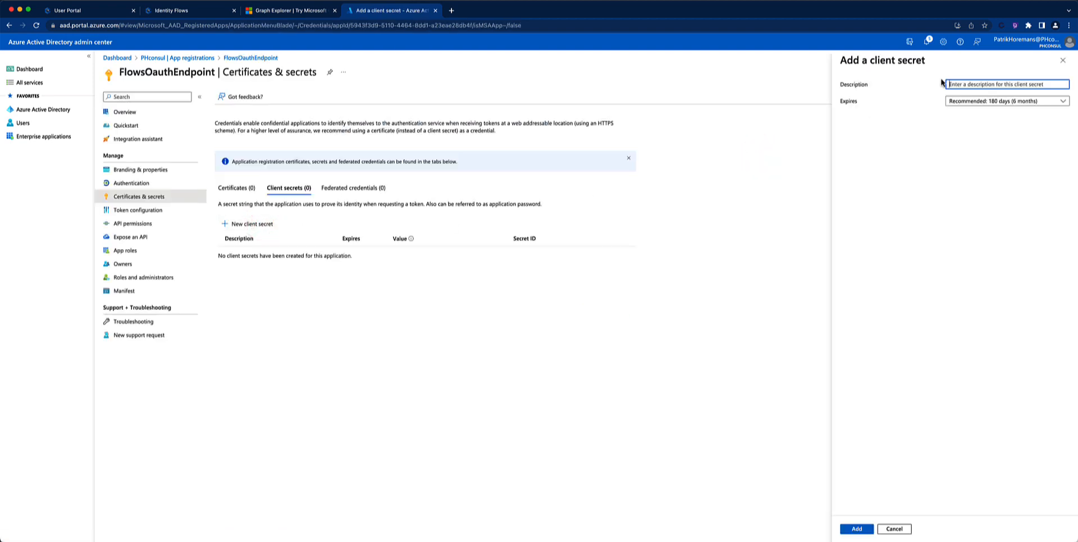
pyautogui.write('FlowsOauthSecret')
pyautogui.click(1061, 102)
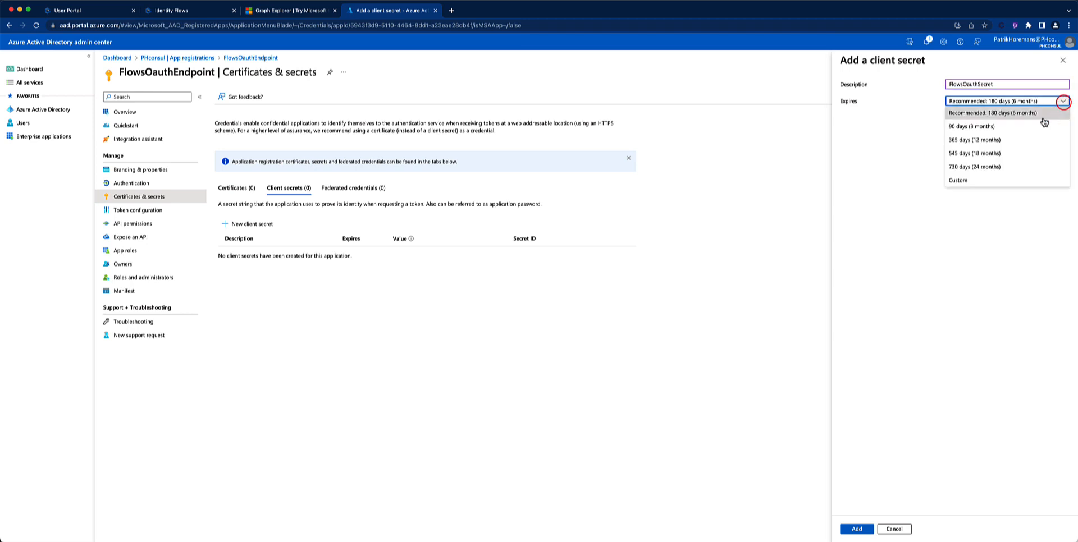
pyautogui.click(989, 165)
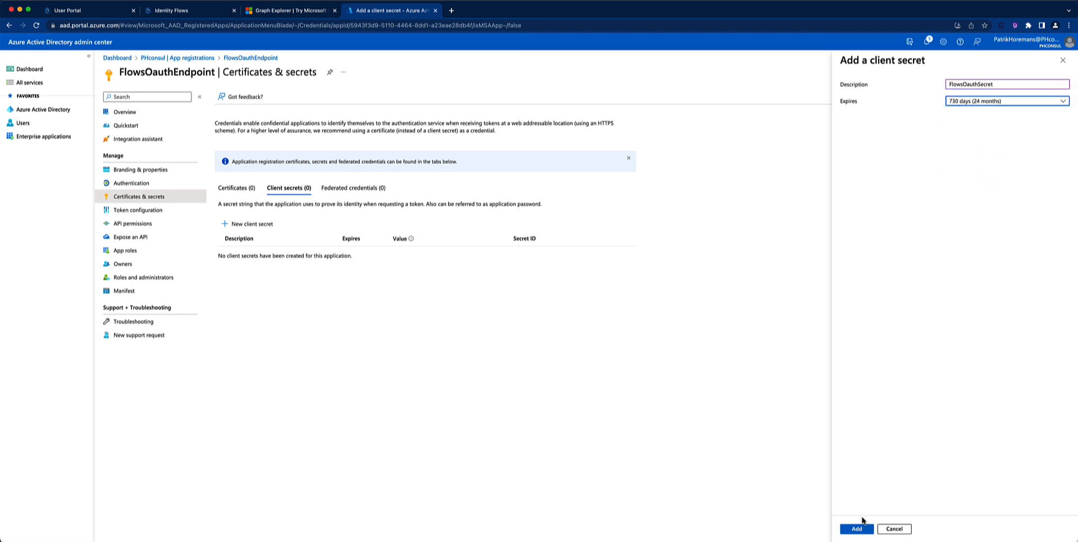
pyautogui.click(861, 529)
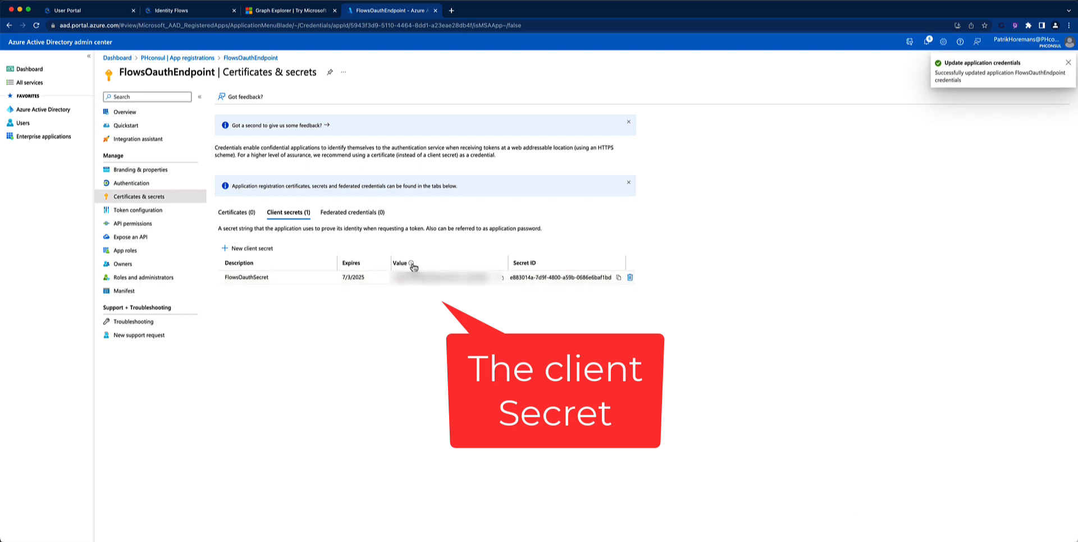
# Copy the new client secret value and paste it into a new MS 365 custom field named "AAD Flows client Secret" in the User Portal.
pyautogui.click(500, 284)
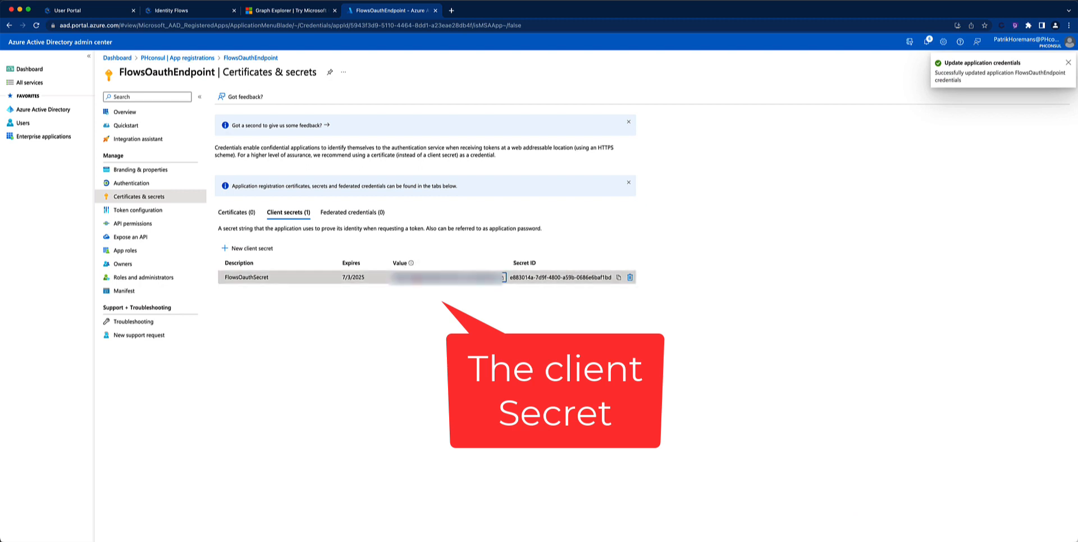
pyautogui.click(503, 277)
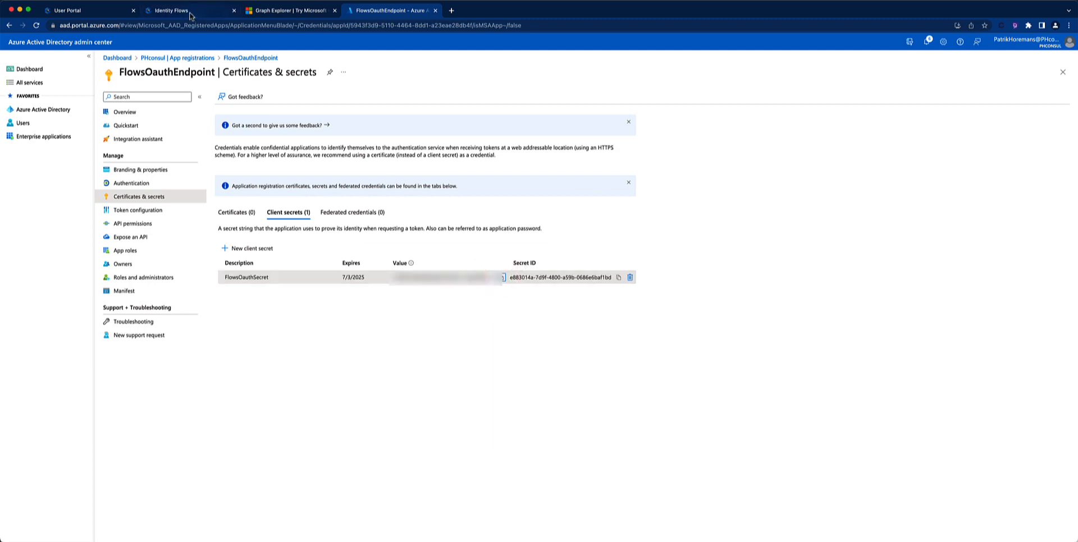
pyautogui.click(106, 10)
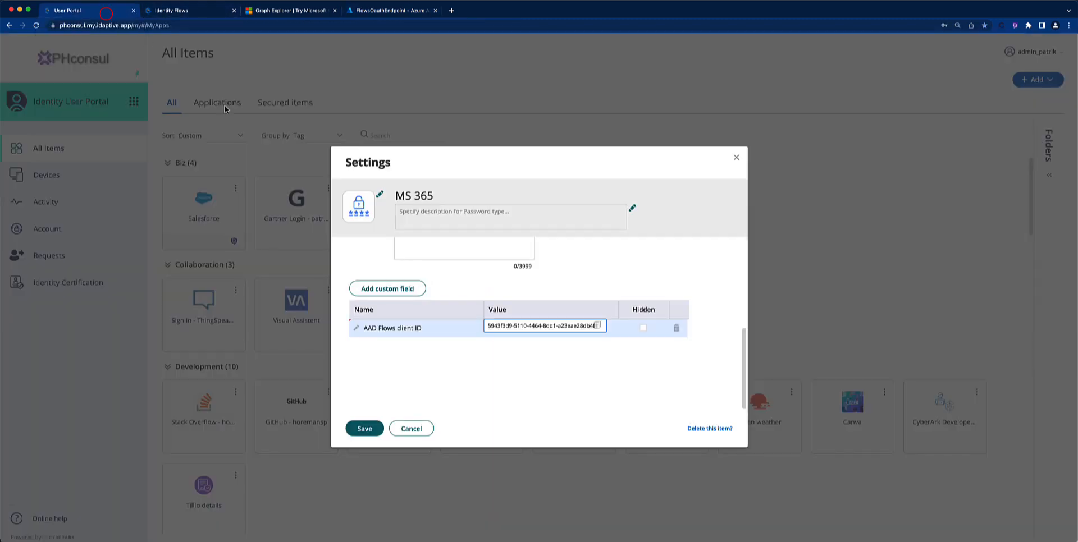
pyautogui.click(404, 299)
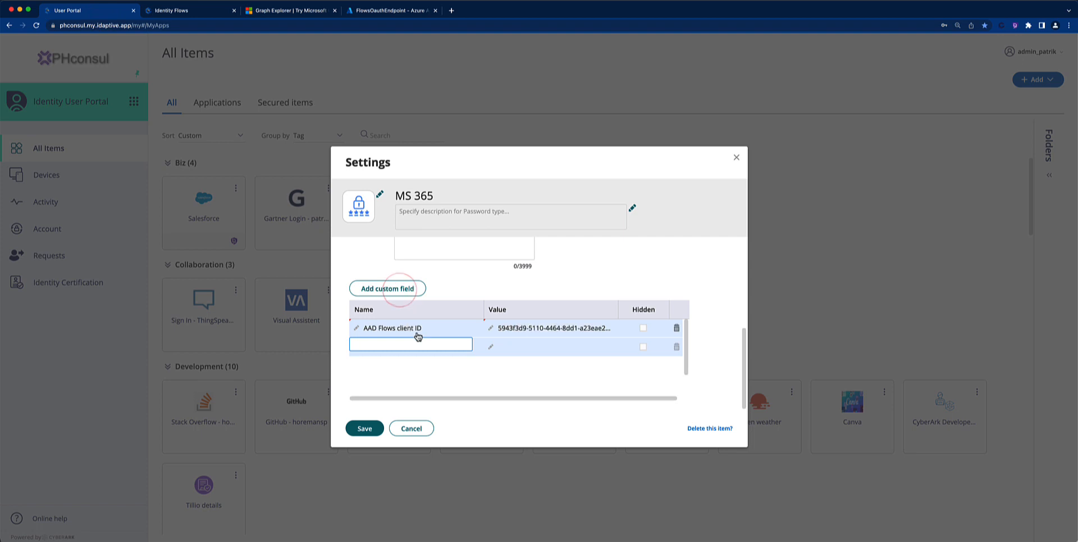
pyautogui.write('A')
pyautogui.write('AD Flows client Secret')
pyautogui.press('Tab')
pyautogui.press('super+v')
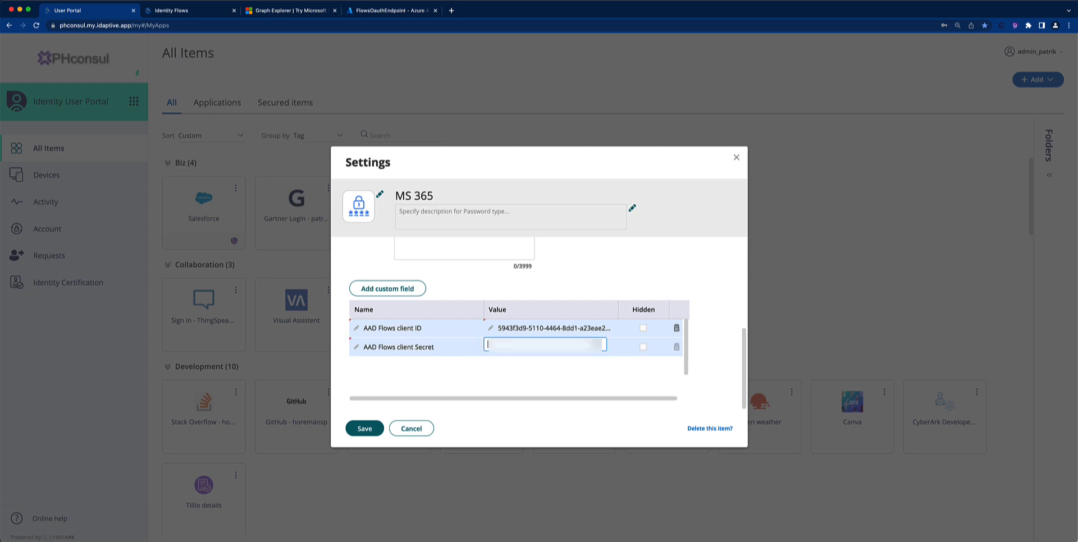
pyautogui.click(383, 431)
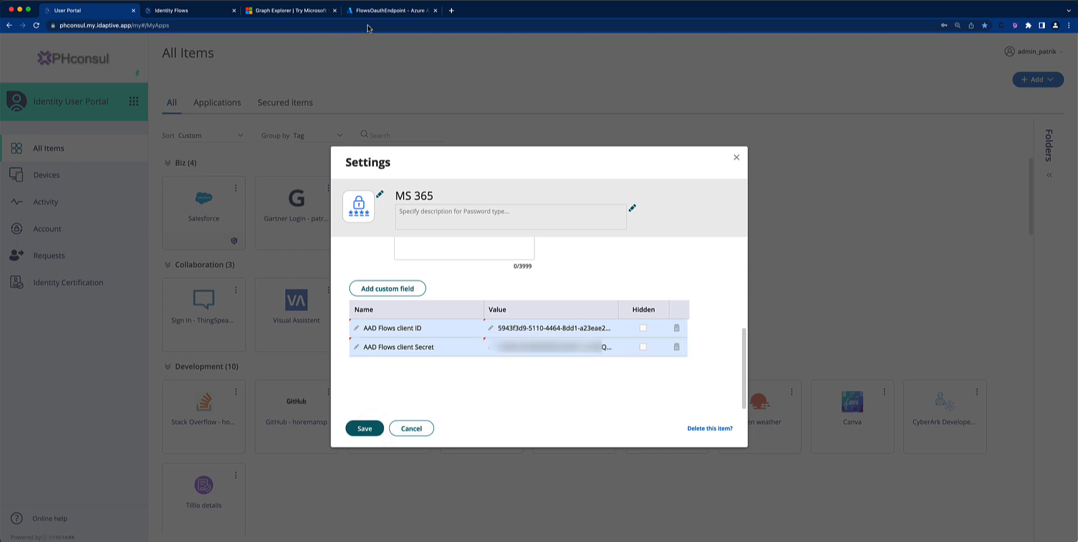
# Back in the Azure app registration, start an API permission request for Microsoft Graph application permissions, filter by "user" and expand the User group.
pyautogui.click(383, 14)
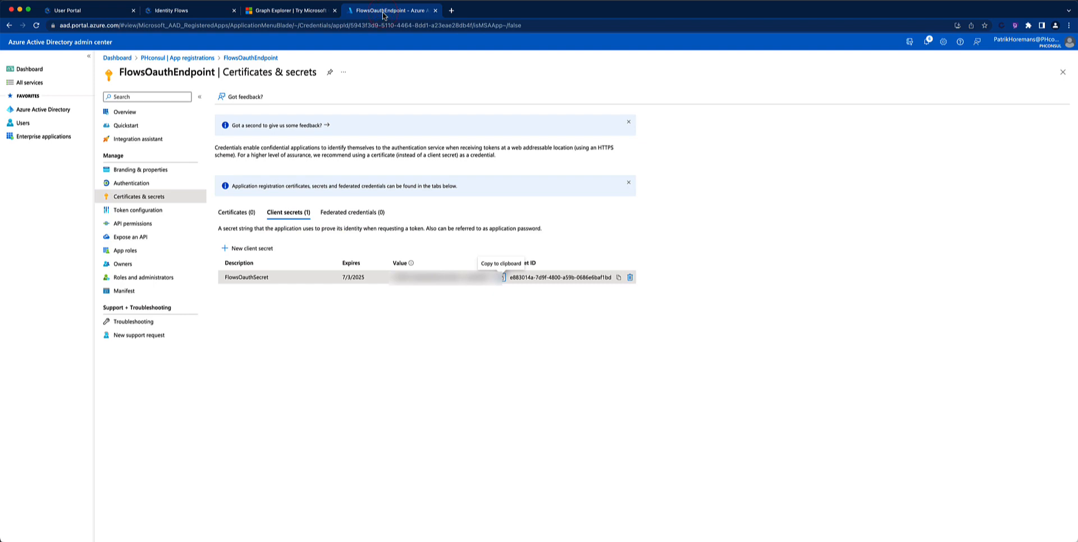
pyautogui.click(132, 225)
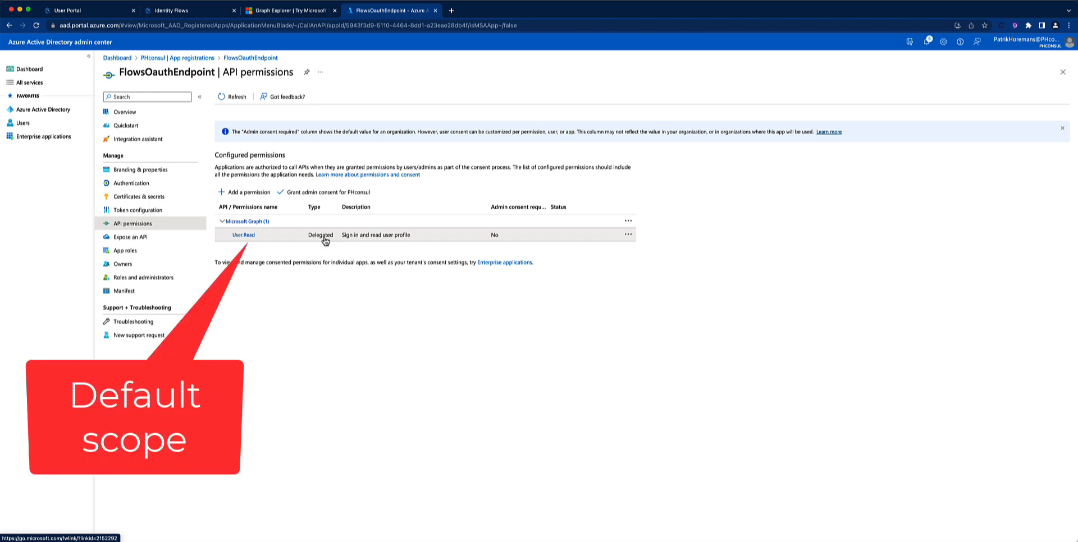
pyautogui.click(260, 194)
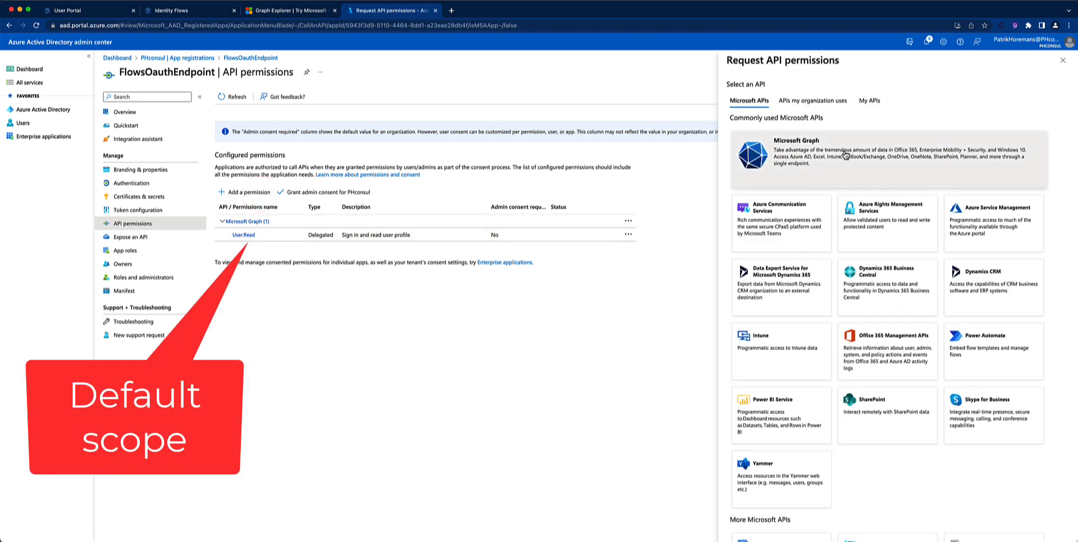
pyautogui.click(801, 144)
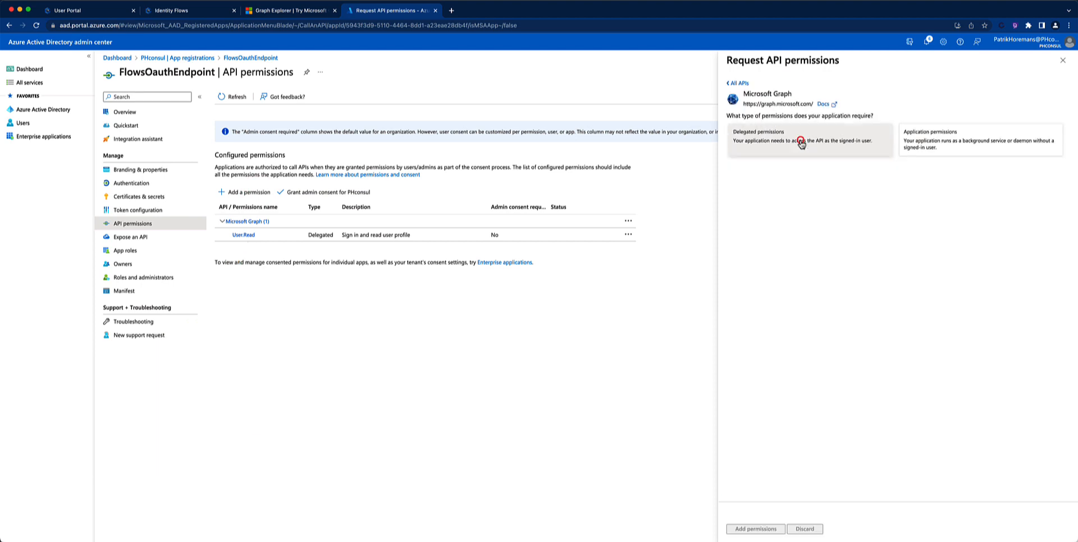
pyautogui.click(945, 142)
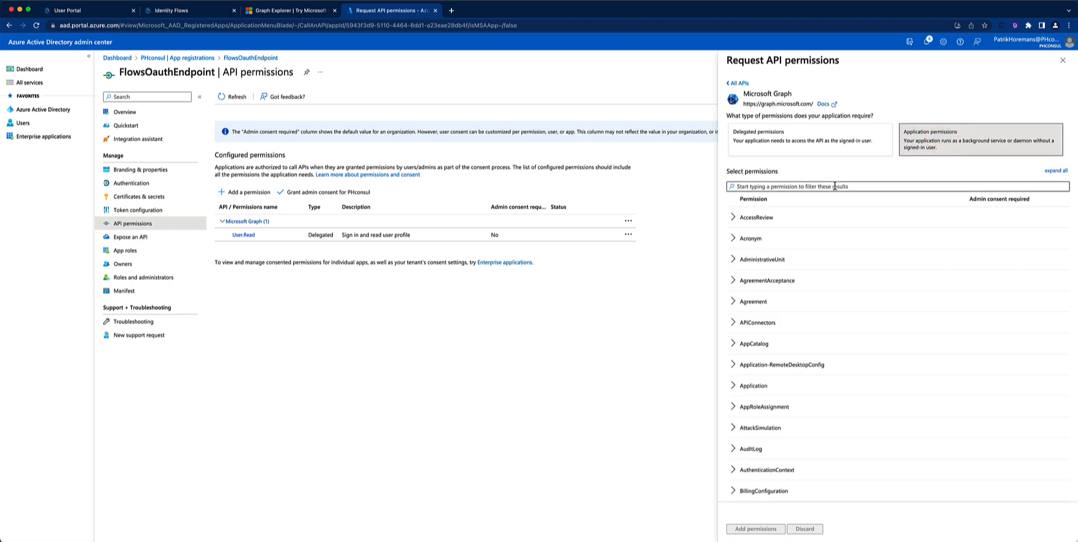
pyautogui.click(803, 187)
pyautogui.write('user')
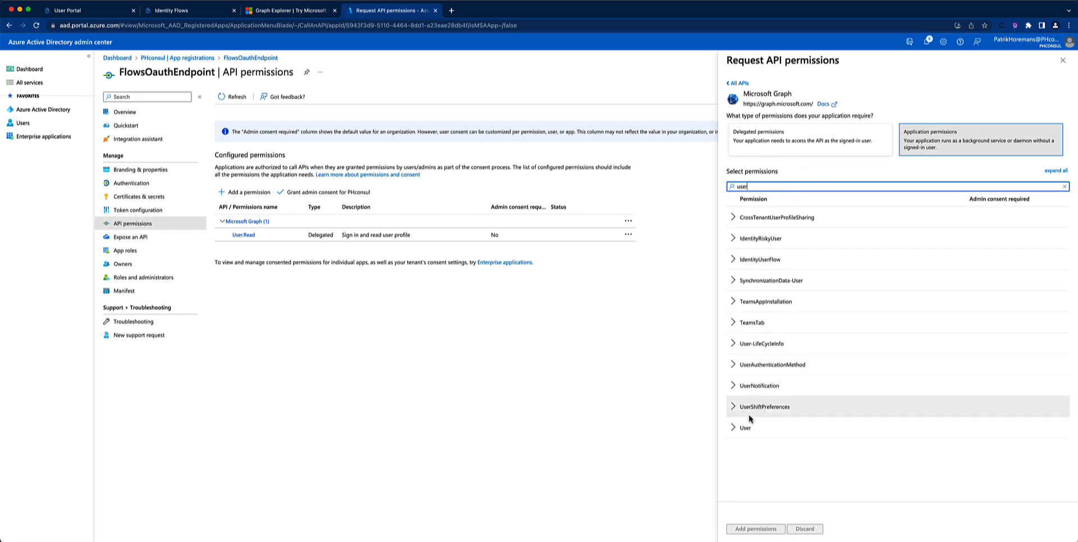
pyautogui.click(733, 430)
pyautogui.scroll(-2, 779, 424)
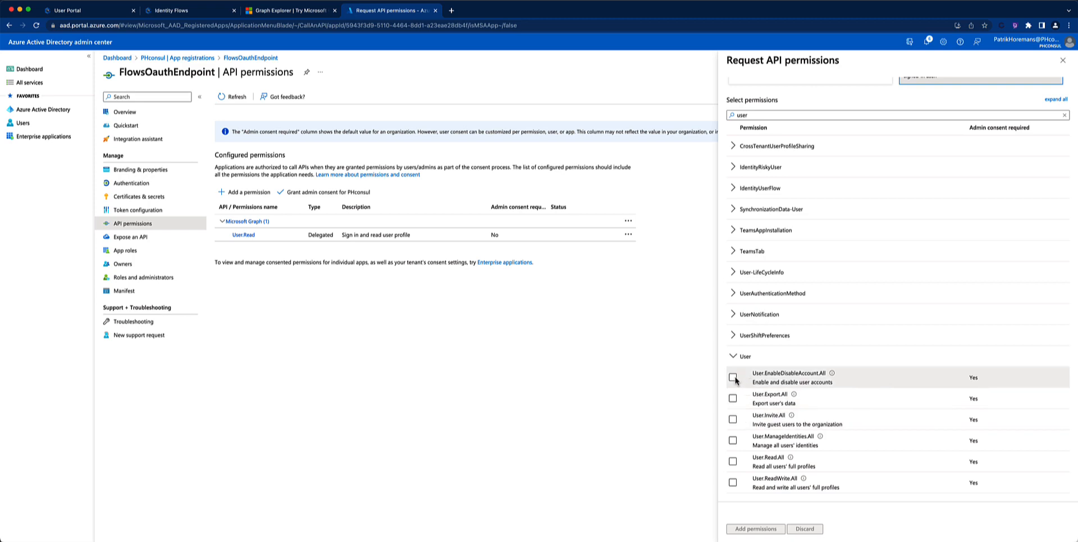
# Add the User permissions ReadWrite.All, ManageIdentities.All, Read.All, Invite.All, Export.All and EnableDisableAccount.All to the application.
pyautogui.click(733, 483)
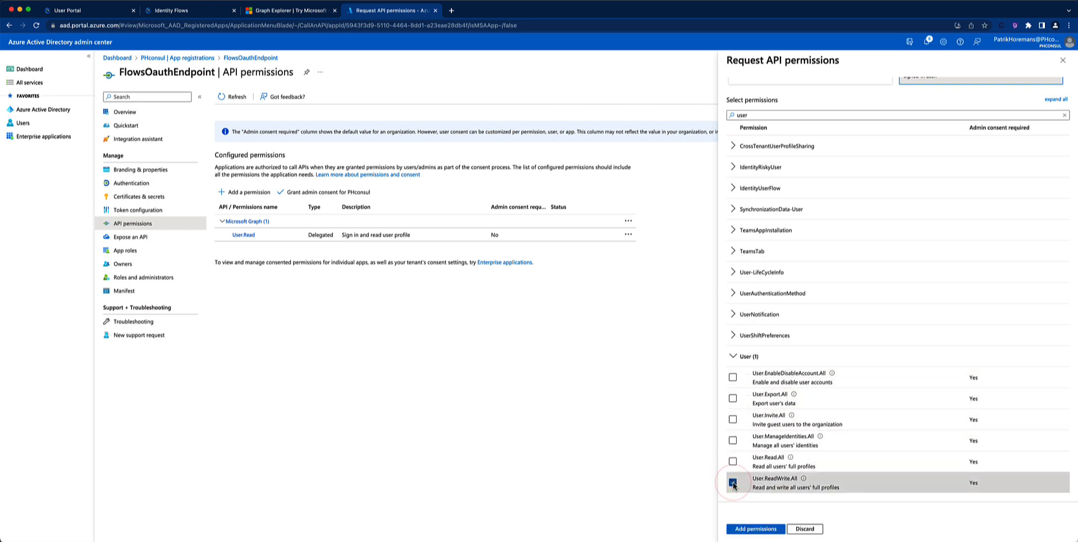
pyautogui.click(733, 441)
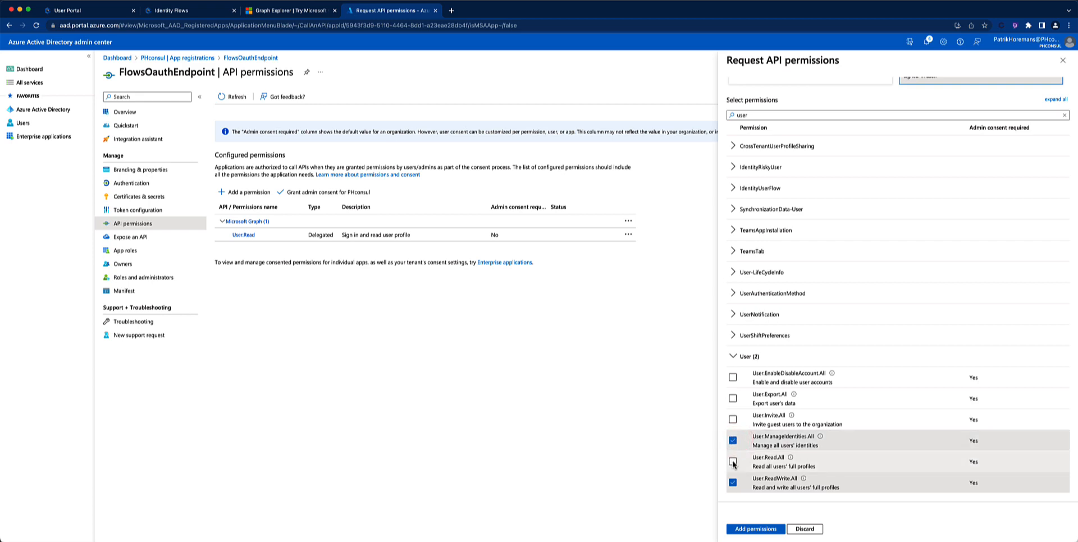
pyautogui.click(733, 461)
pyautogui.click(733, 419)
pyautogui.click(733, 398)
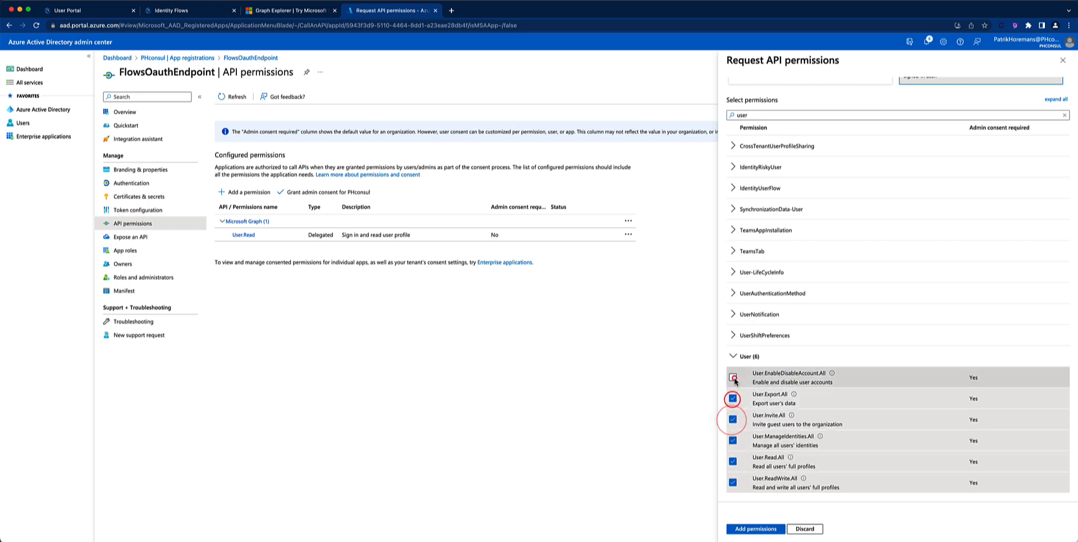
pyautogui.click(733, 378)
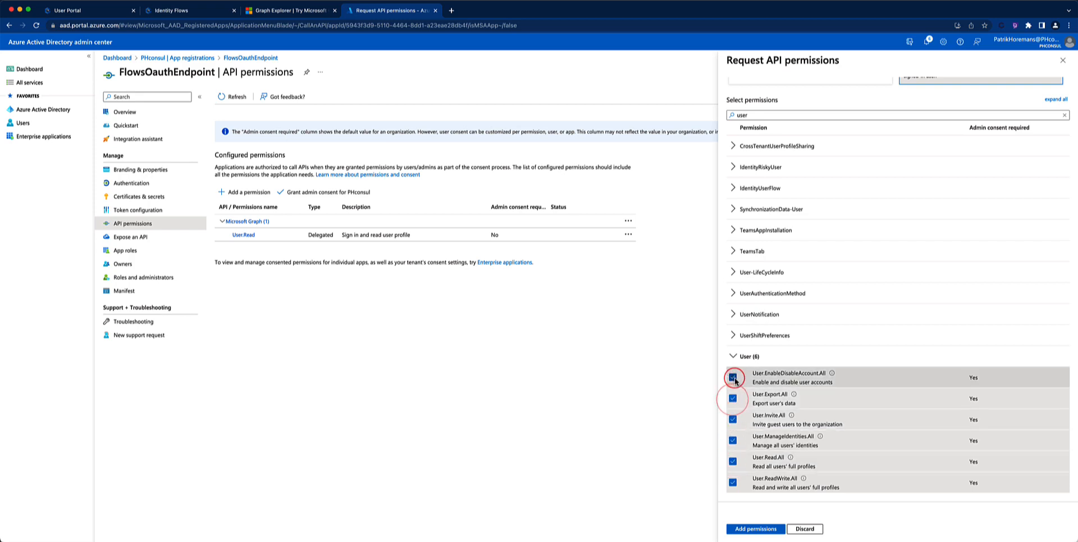
pyautogui.click(756, 528)
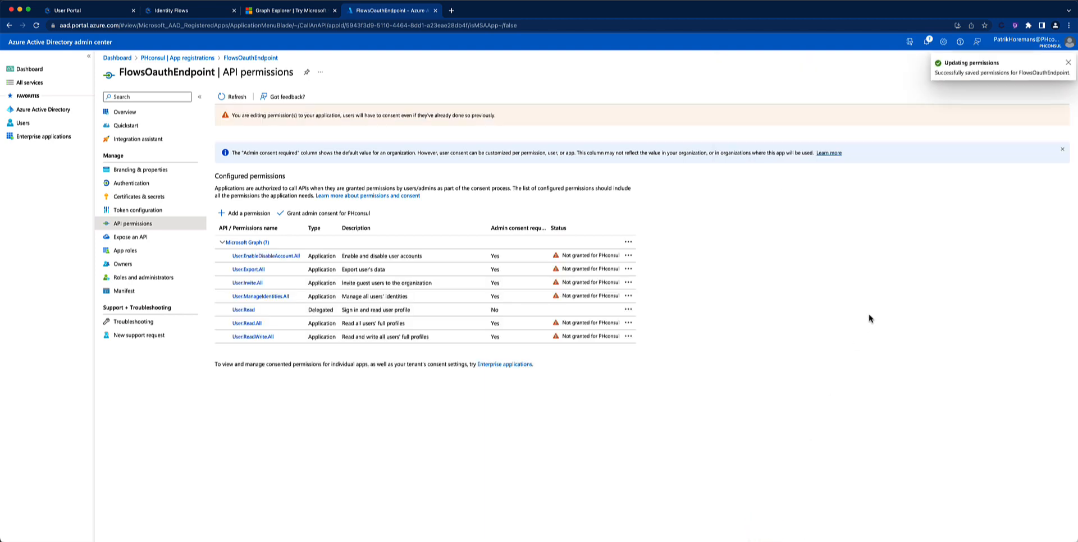
pyautogui.click(1068, 62)
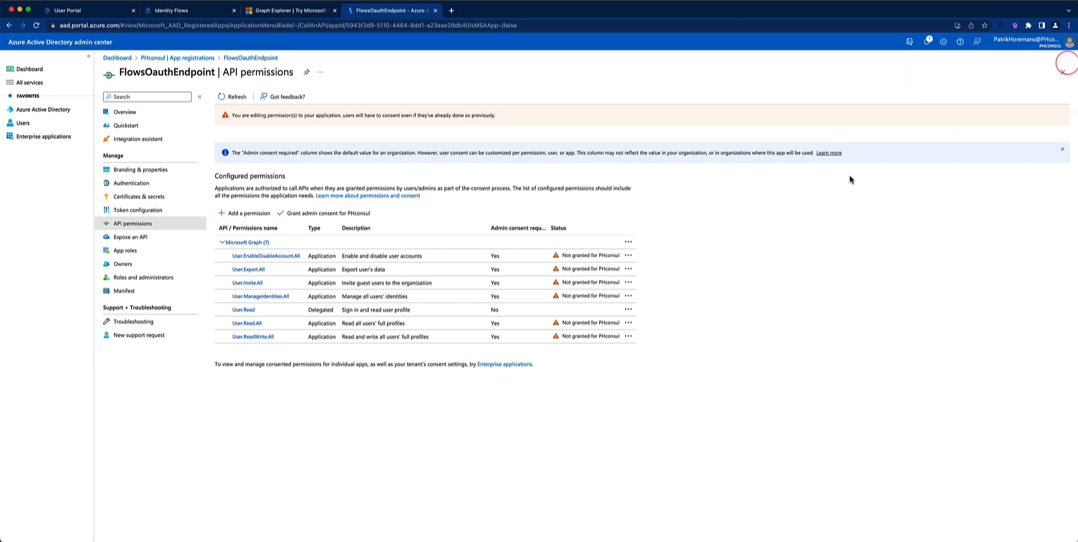
# Start another API permission request for Microsoft Graph application permissions and filter the permission list by "group".
pyautogui.click(251, 212)
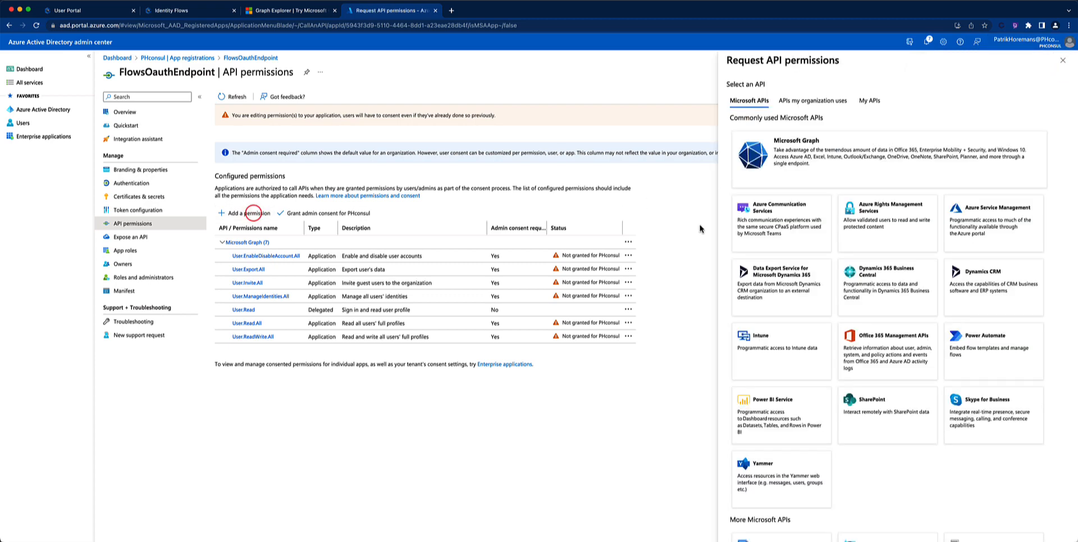
pyautogui.click(804, 164)
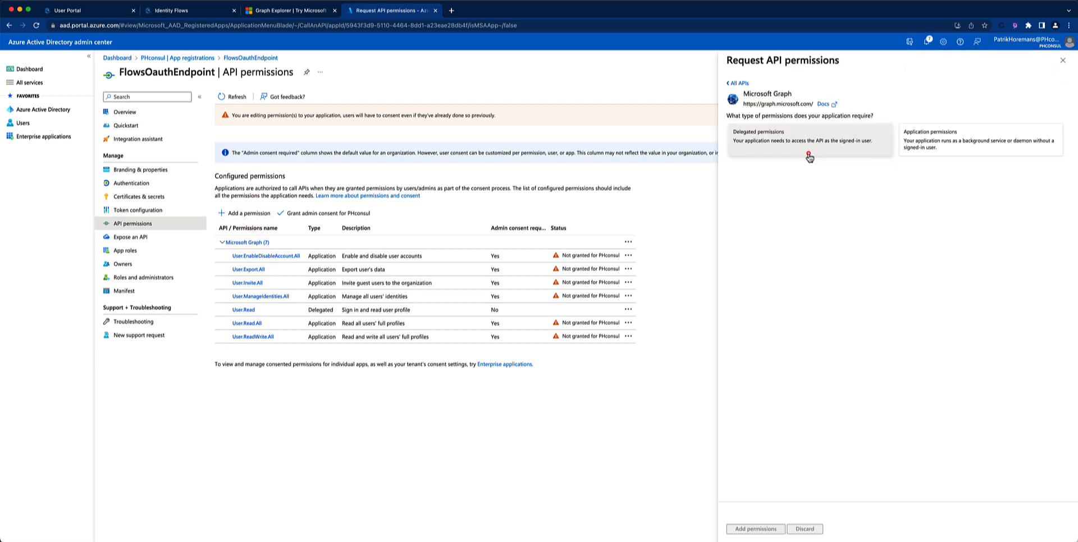
pyautogui.click(943, 139)
pyautogui.click(808, 186)
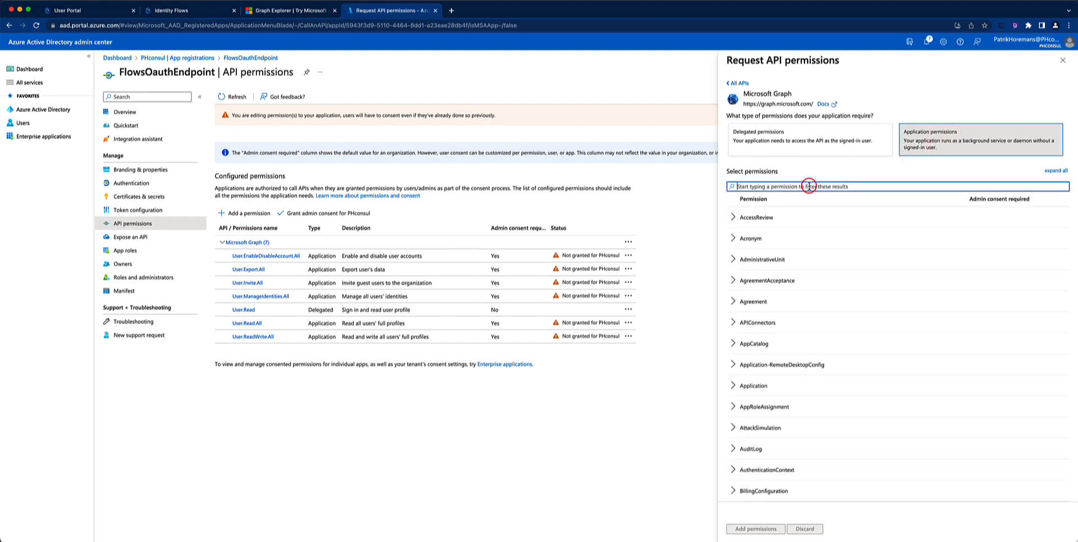
pyautogui.write('group')
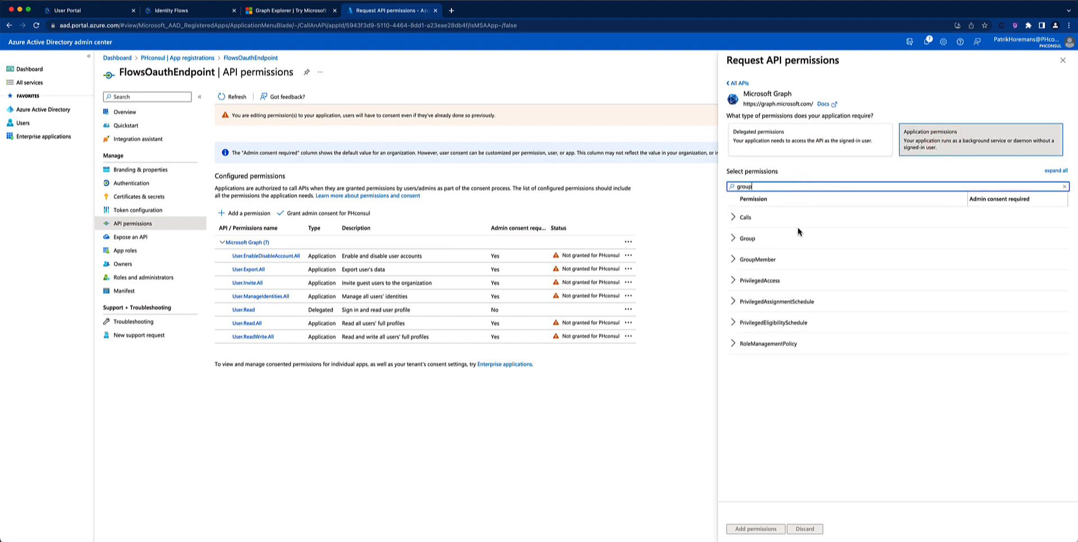
# Add the Group.ReadWrite.All and GroupMember.ReadWrite.All permissions to the application and grant admin consent for PHconsul.
pyautogui.click(730, 240)
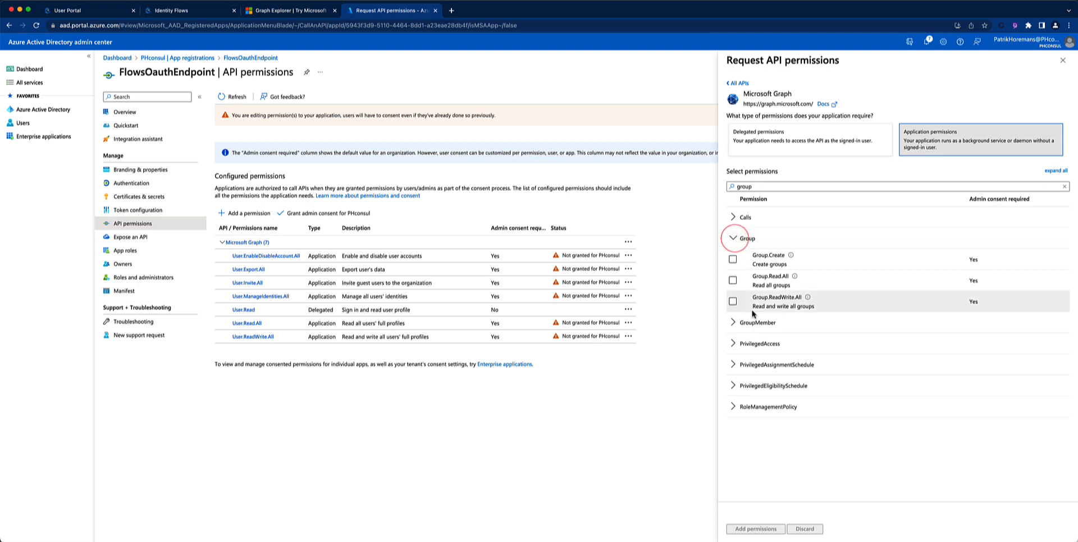
pyautogui.click(733, 302)
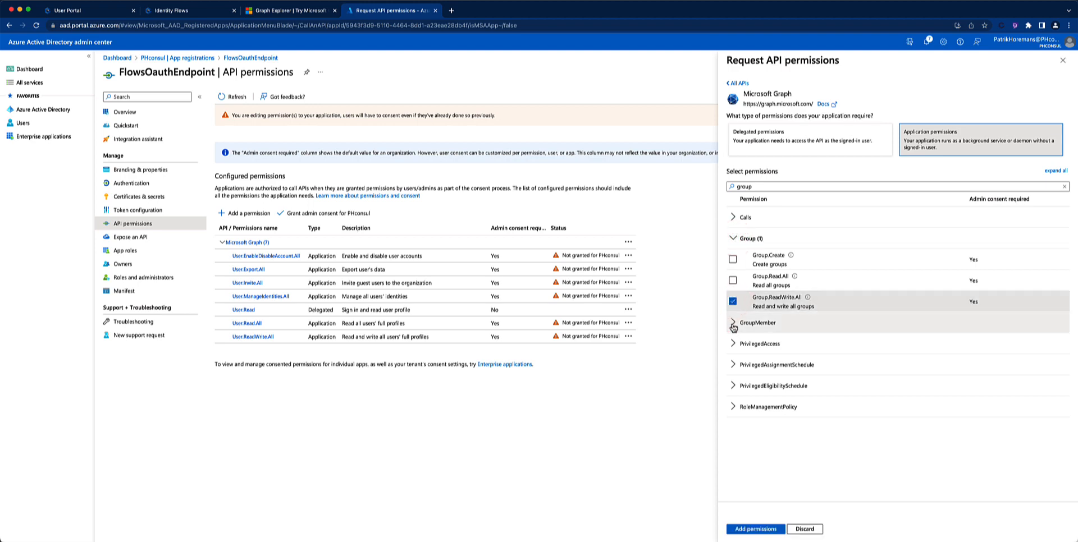
pyautogui.click(732, 324)
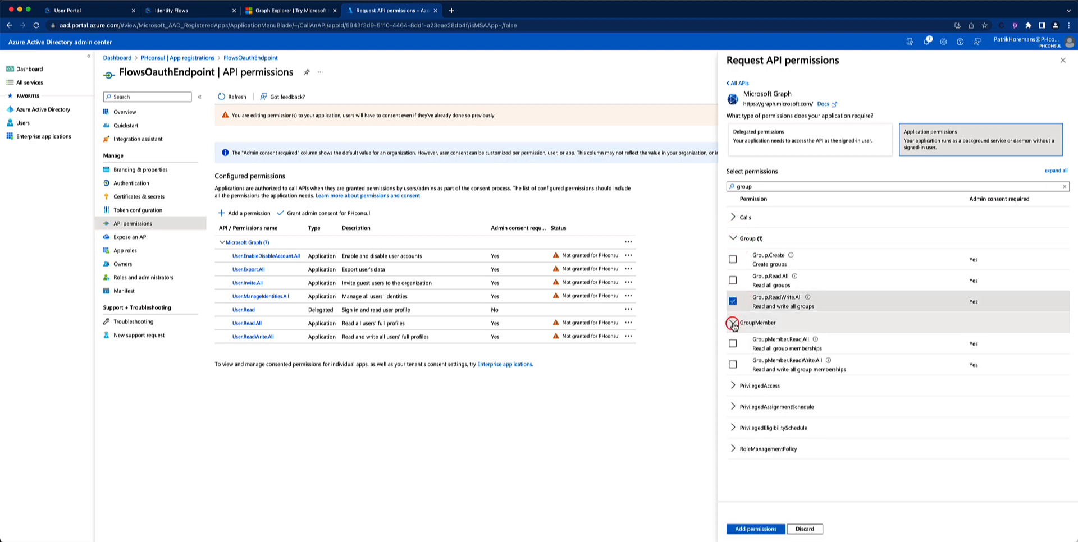
pyautogui.click(733, 365)
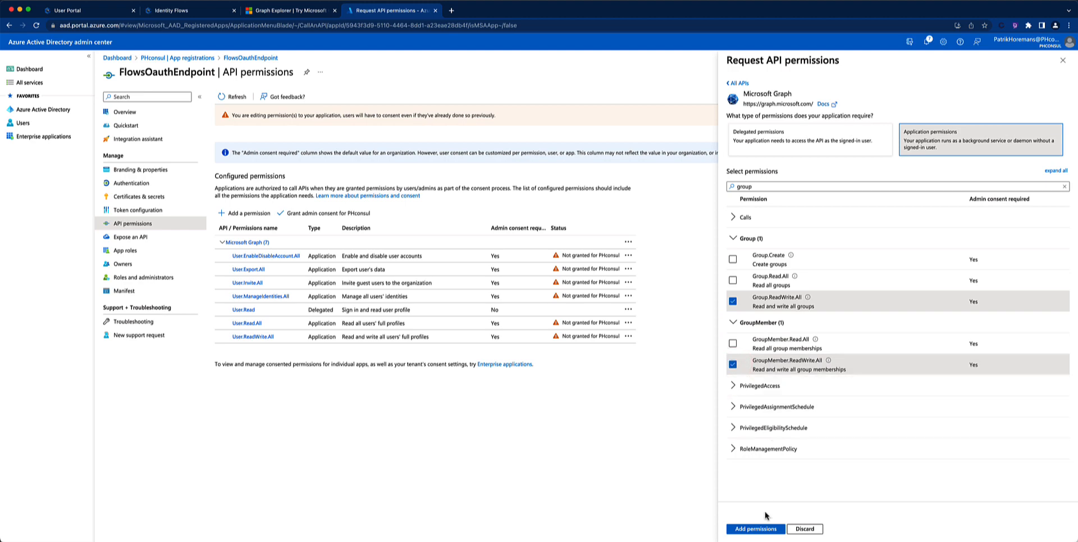
pyautogui.click(756, 529)
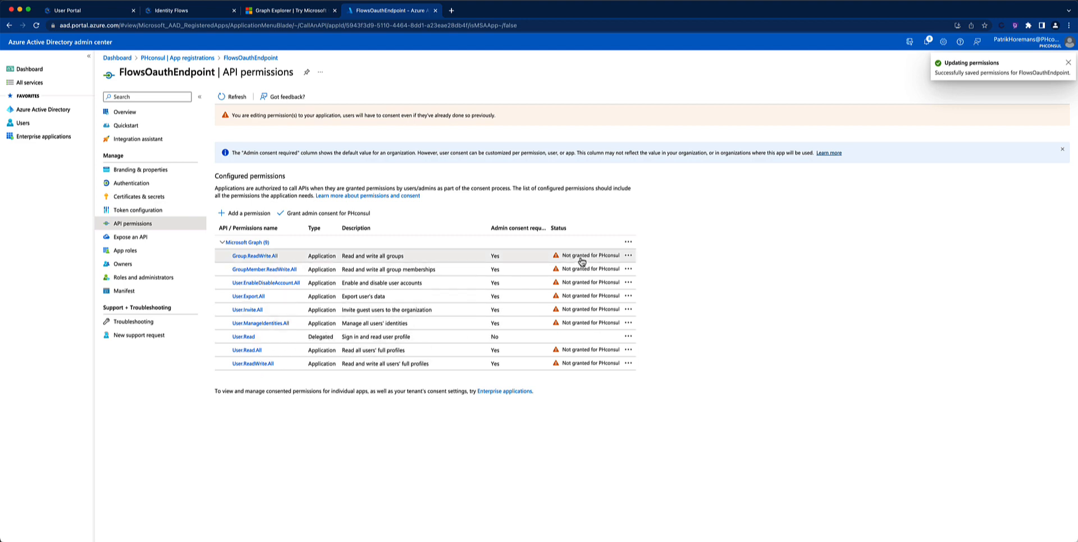
pyautogui.click(335, 215)
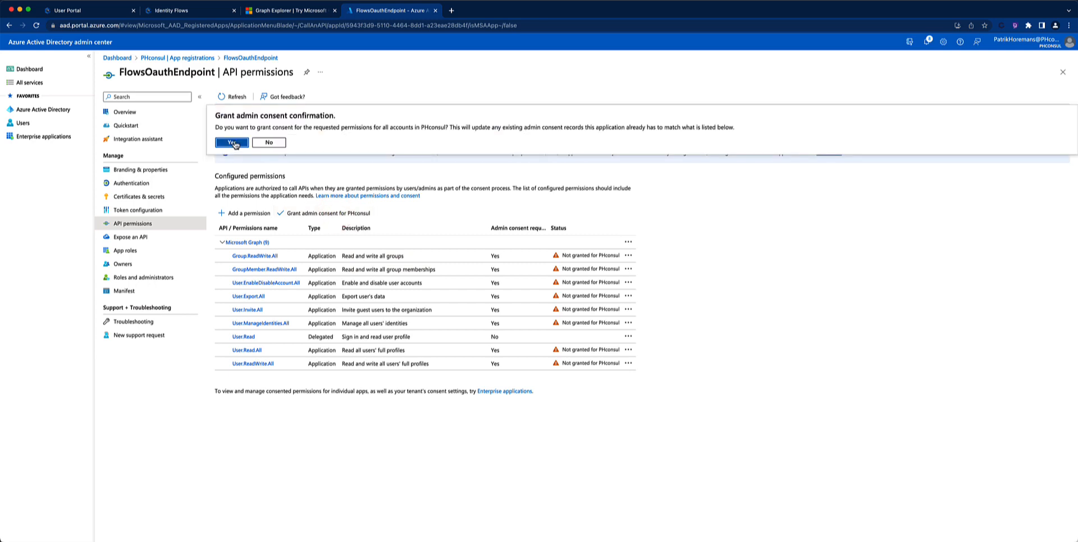
pyautogui.click(233, 143)
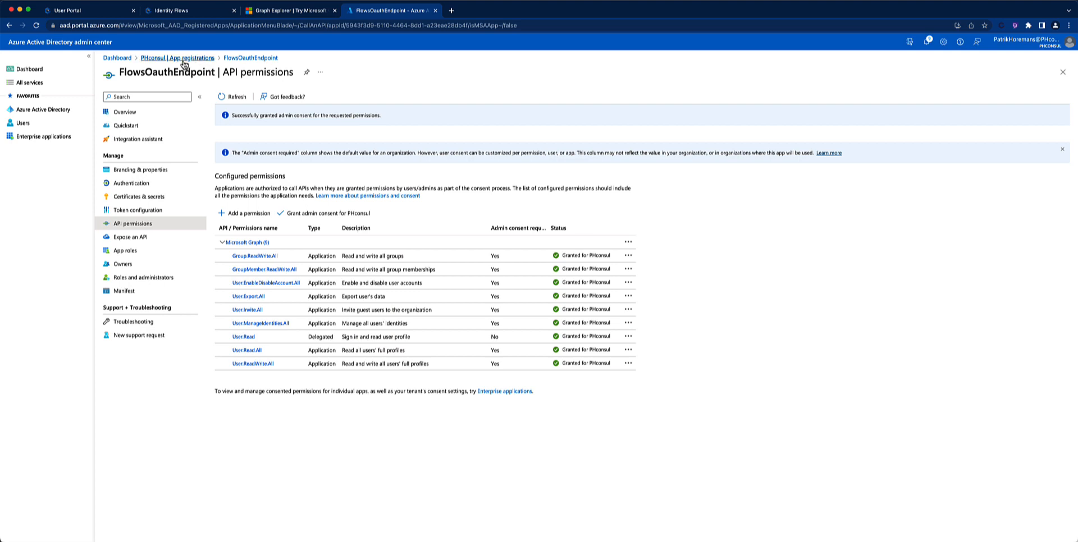
# Return to the PHconsul app registrations, show the endpoints and copy the OAuth 2.0 token endpoint (v2) URL.
pyautogui.click(245, 58)
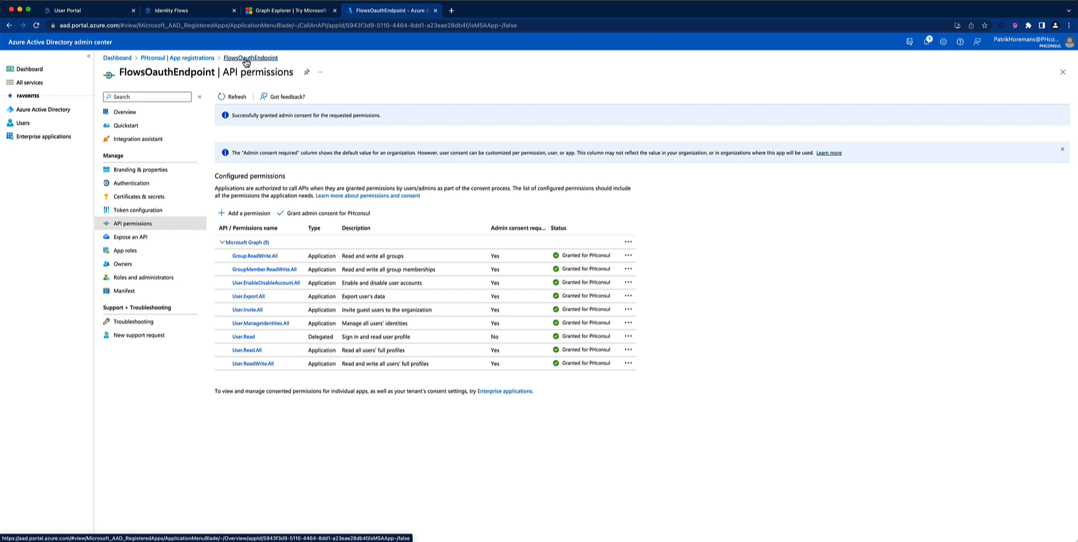
pyautogui.click(193, 58)
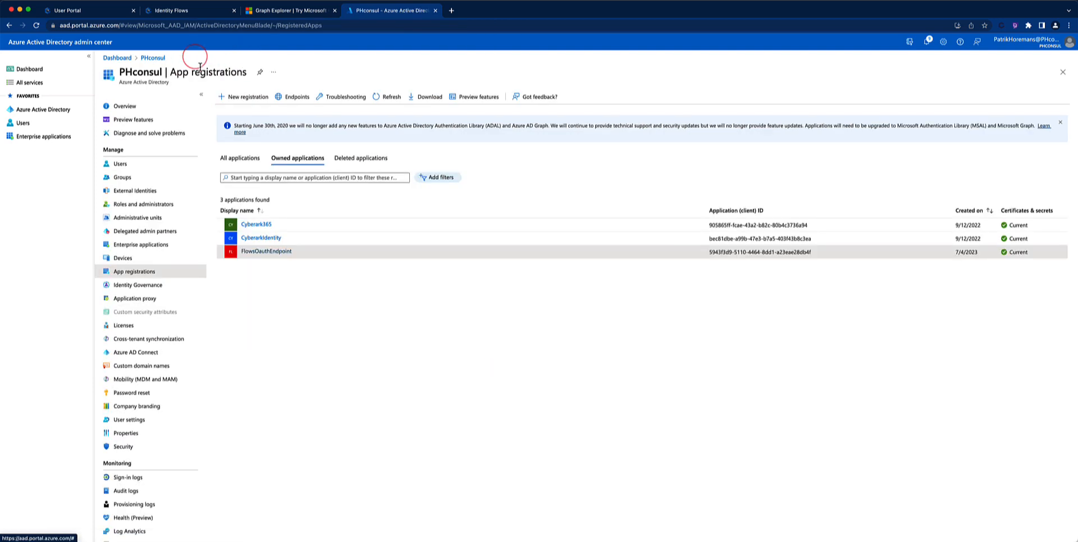
pyautogui.click(297, 97)
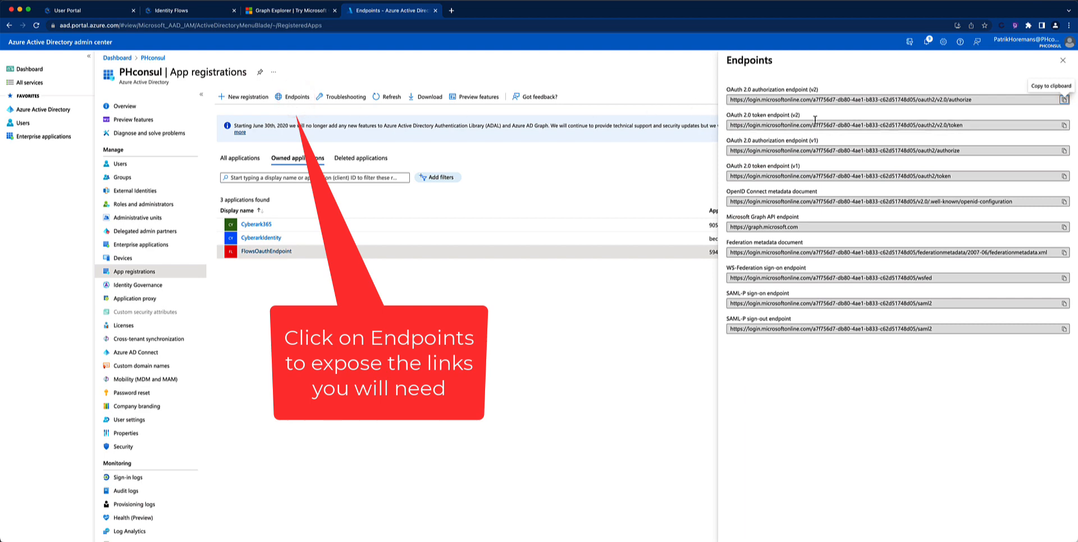
pyautogui.click(1064, 125)
# Switch to Identity Flows, open the authorizations manager and define a new authorization named AAD-client-creds with type OAuth2.
pyautogui.click(205, 11)
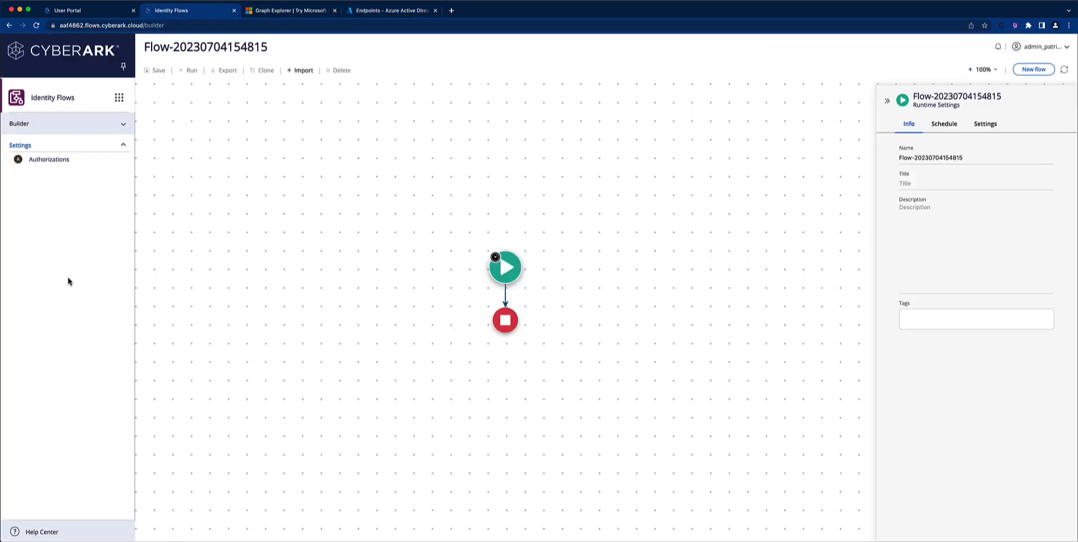
pyautogui.click(71, 165)
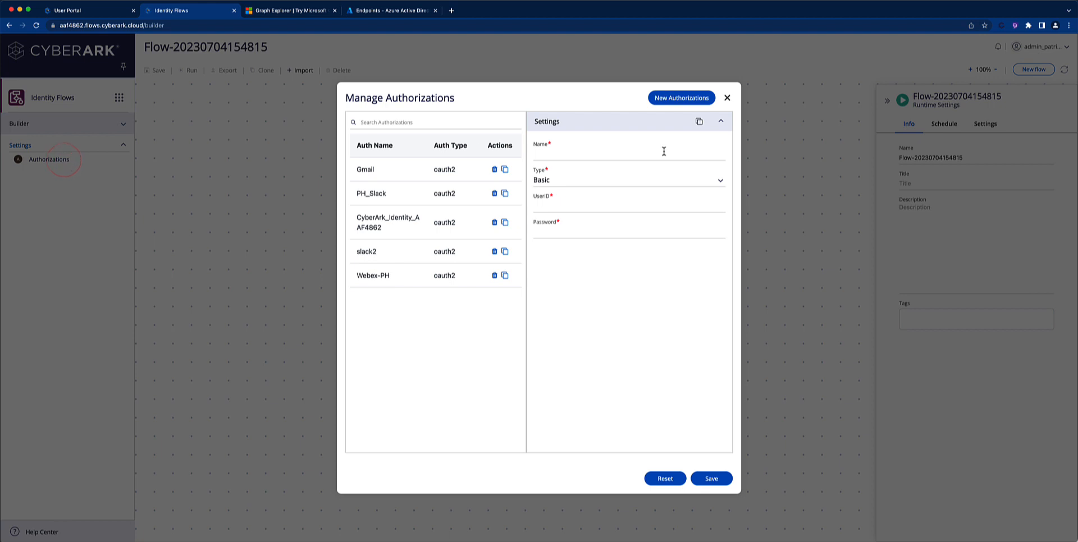
pyautogui.click(579, 153)
pyautogui.click(718, 183)
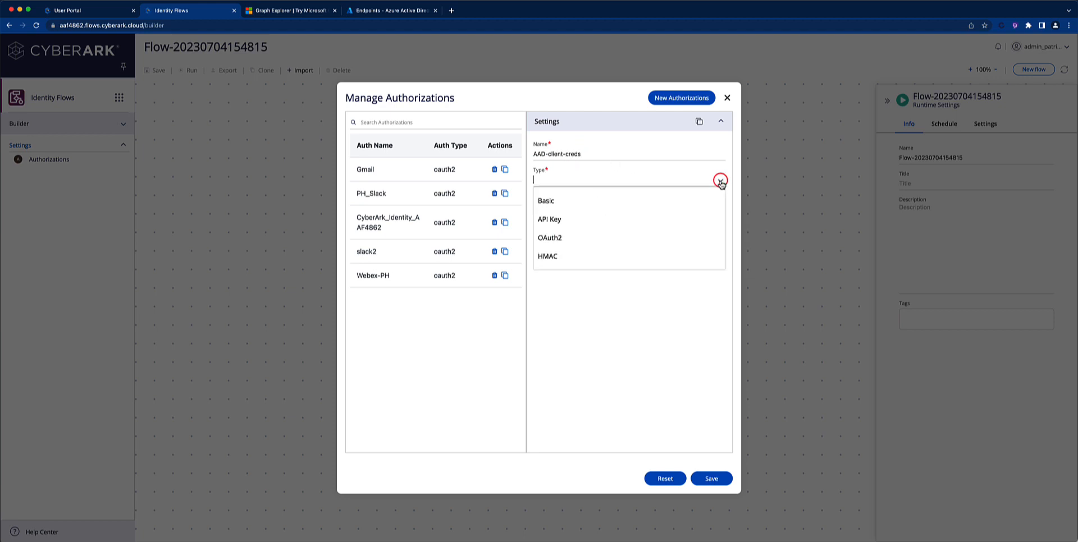
pyautogui.click(563, 238)
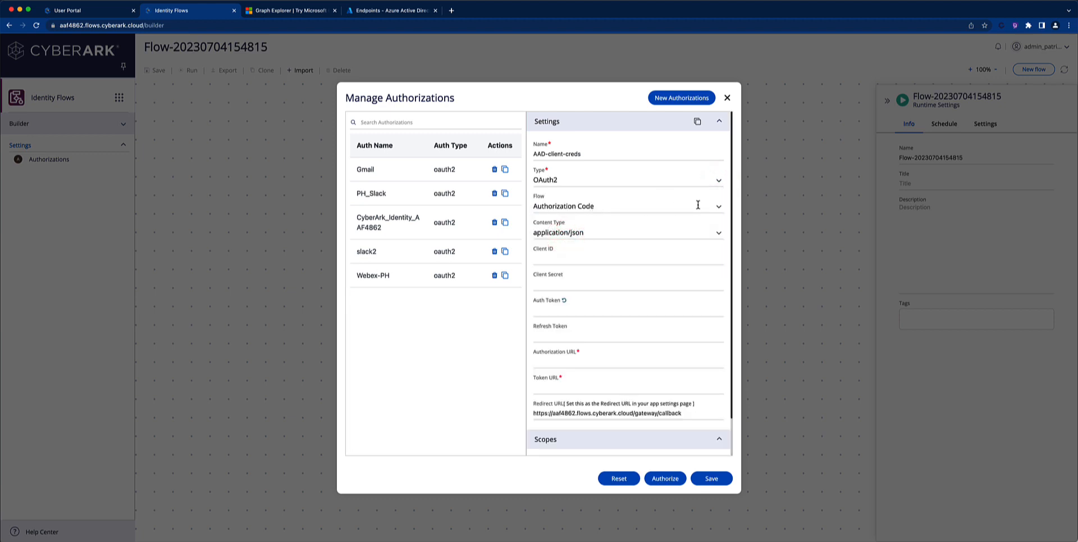
# Set the authorization's flow to Client Credentials and its content type to application/x-www-form-urlencoded.
pyautogui.click(718, 206)
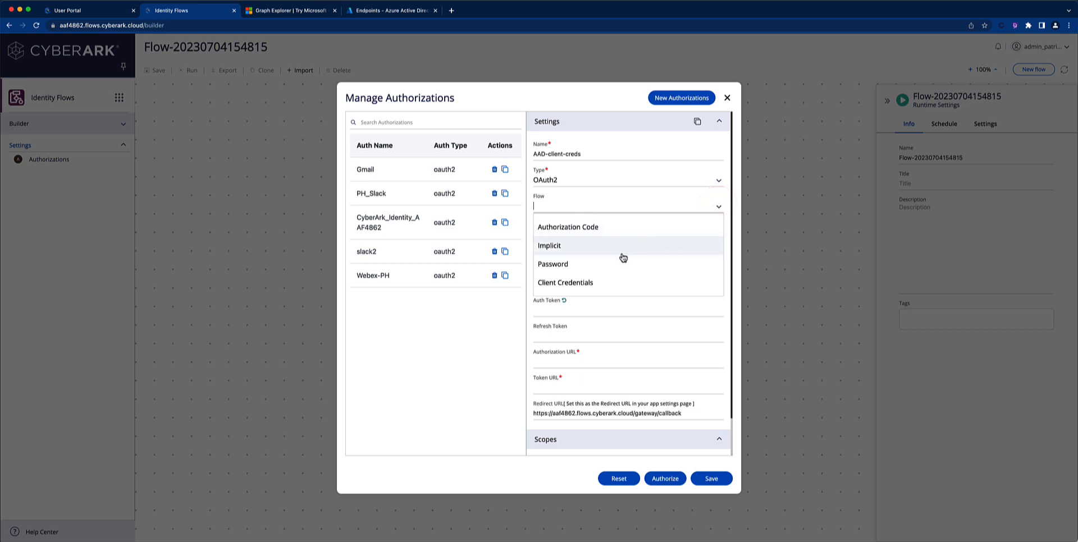
pyautogui.click(595, 282)
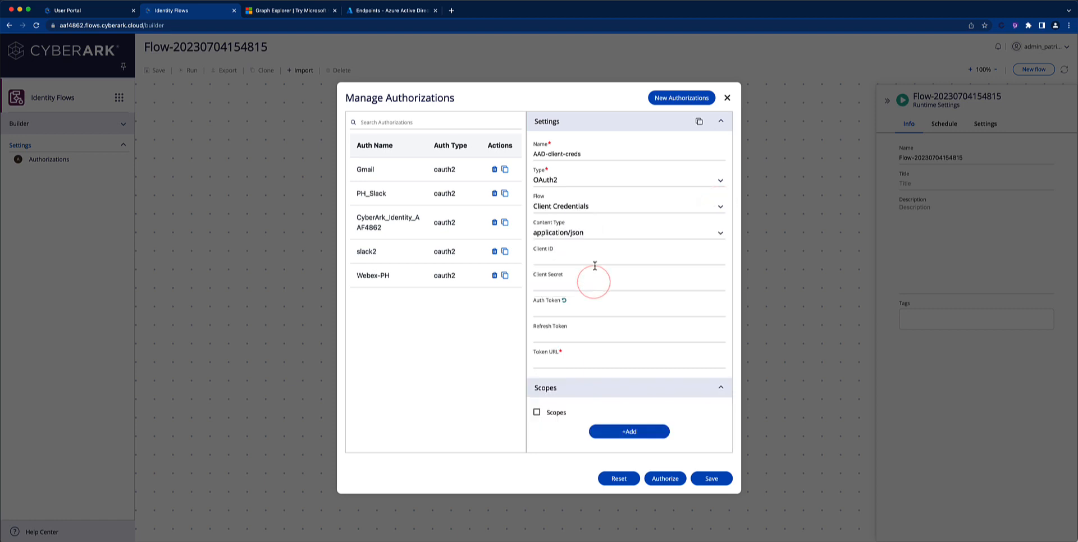
pyautogui.click(720, 234)
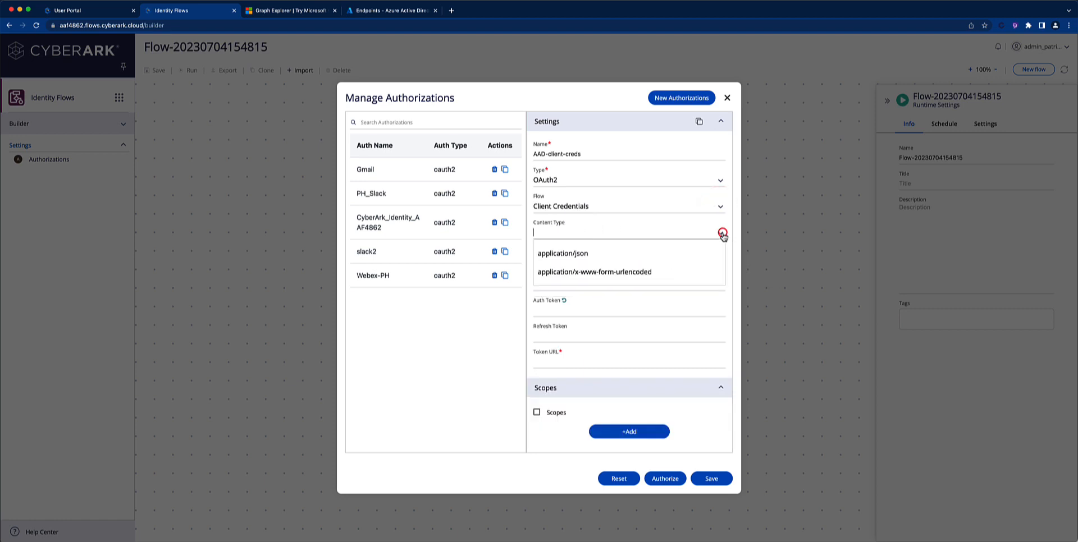
pyautogui.click(641, 275)
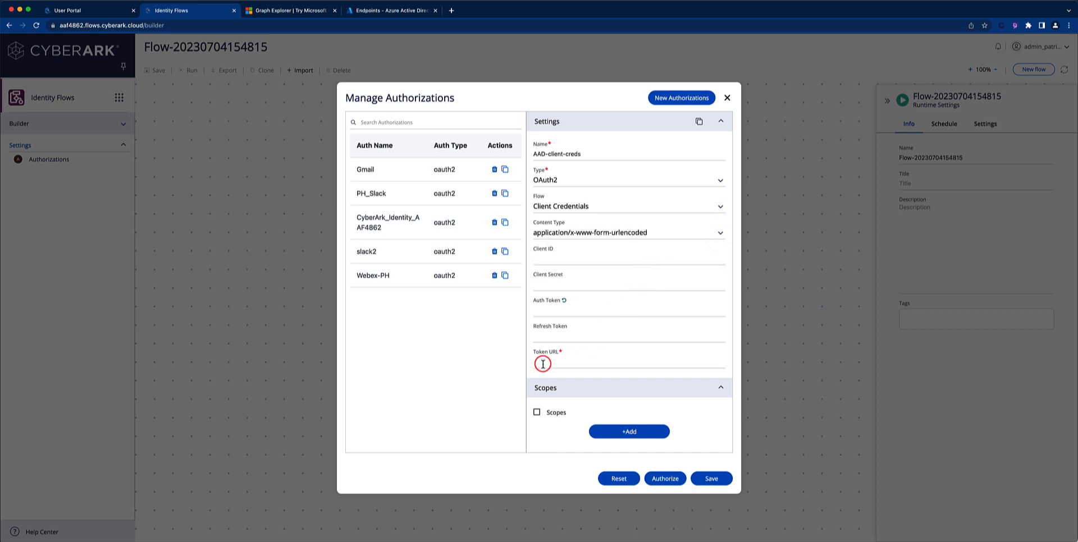
# Copy the OAuth 2.0 token endpoint (v2) from the Azure endpoints list and paste it as the authorization's Token URL in Identity Flows.
pyautogui.click(406, 13)
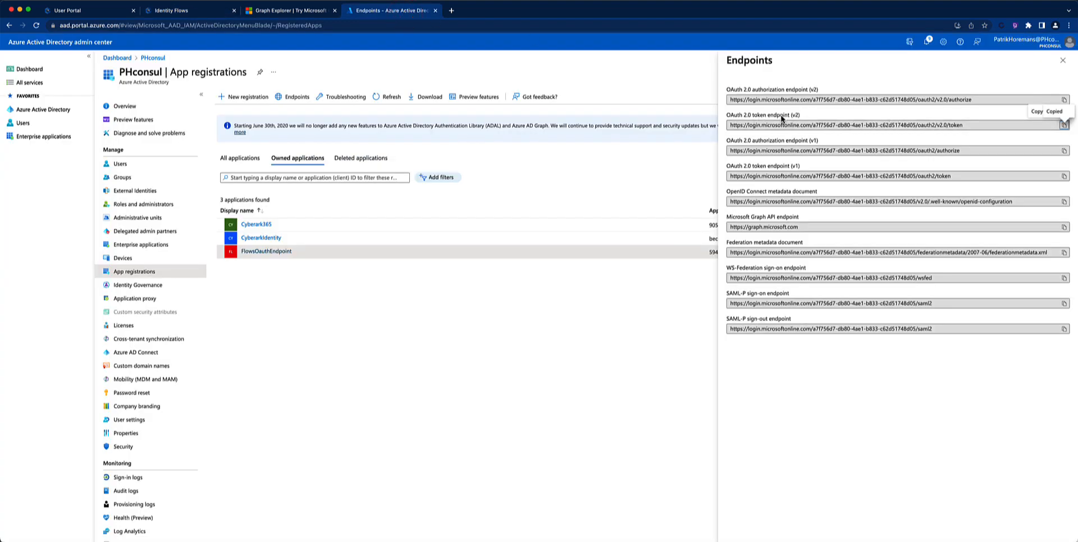
pyautogui.click(1063, 125)
pyautogui.click(193, 11)
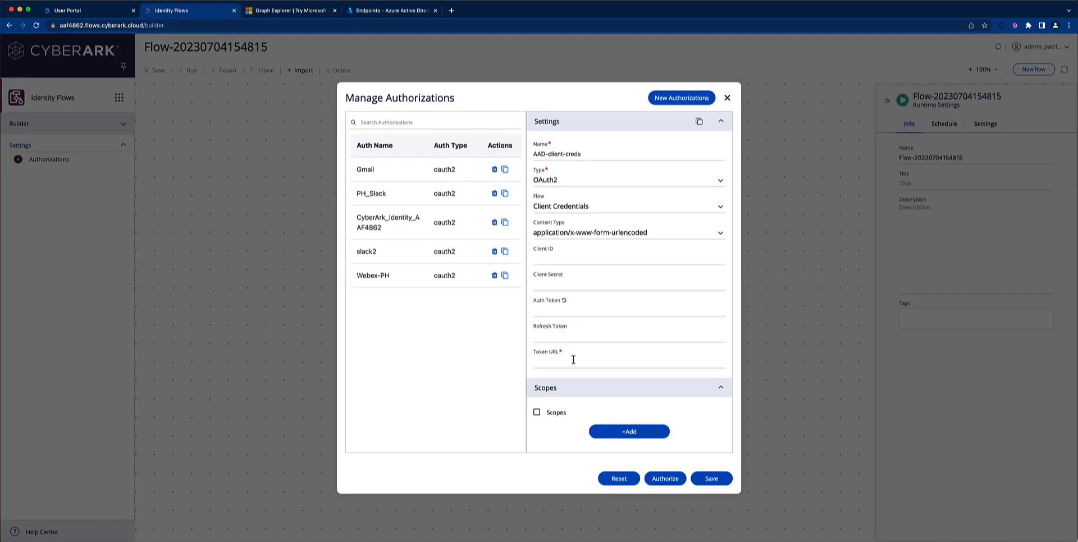
pyautogui.press('super+v')
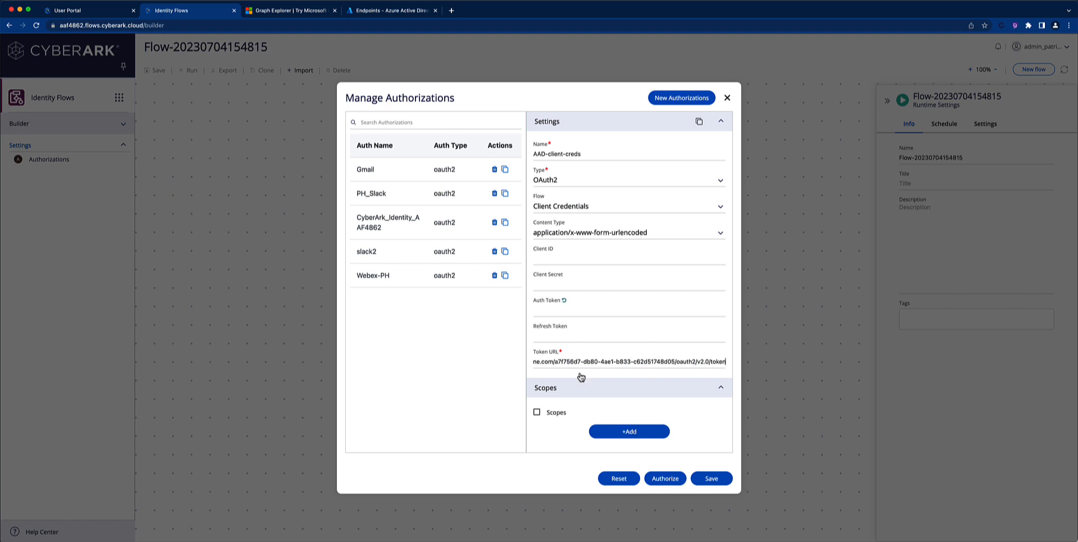
pyautogui.click(617, 433)
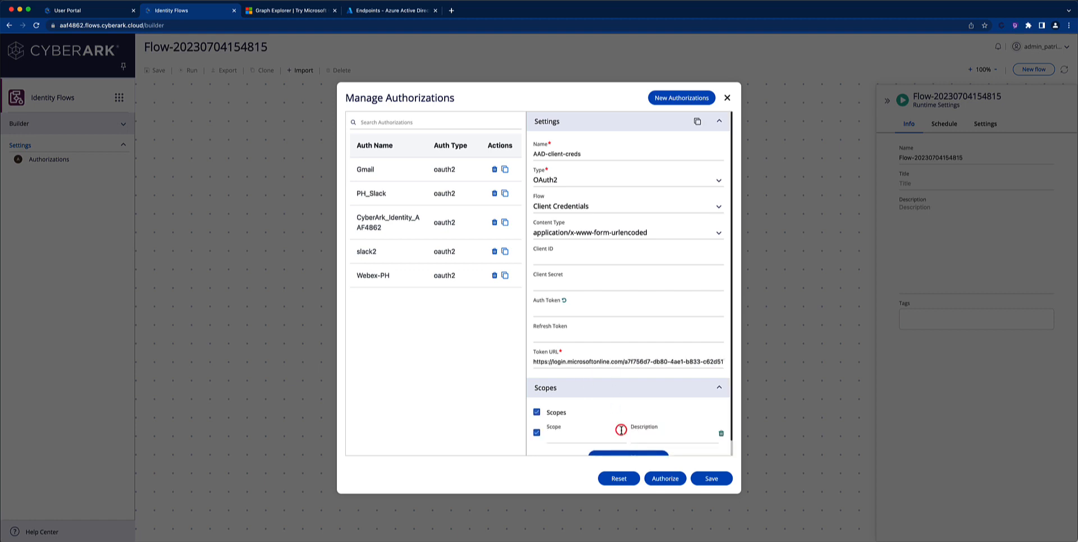
pyautogui.click(563, 422)
pyautogui.write('h')
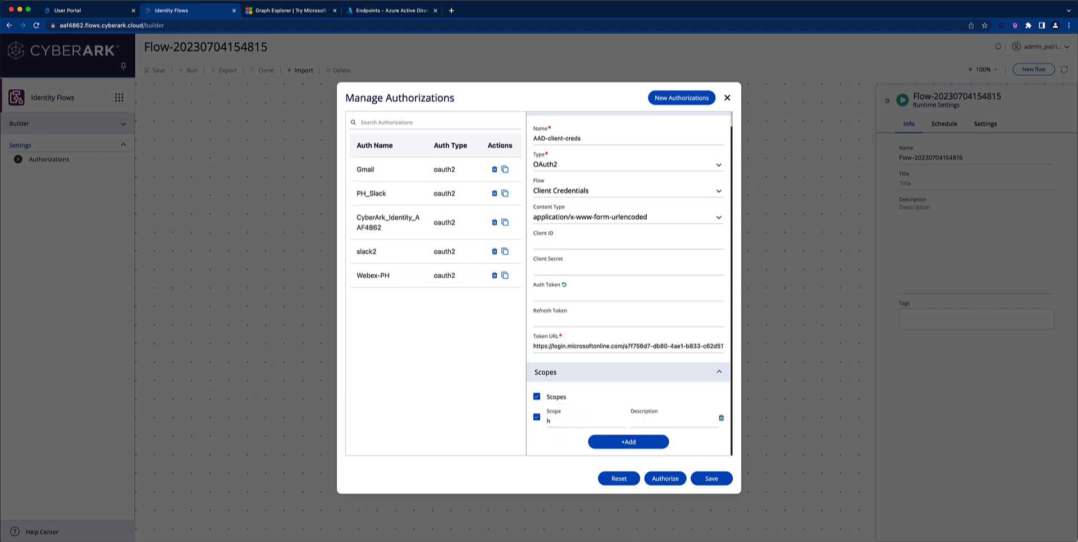
pyautogui.write('ttps://graph.microsoft.com/')
pyautogui.write('.d')
pyautogui.write('efault')
pyautogui.click(627, 424)
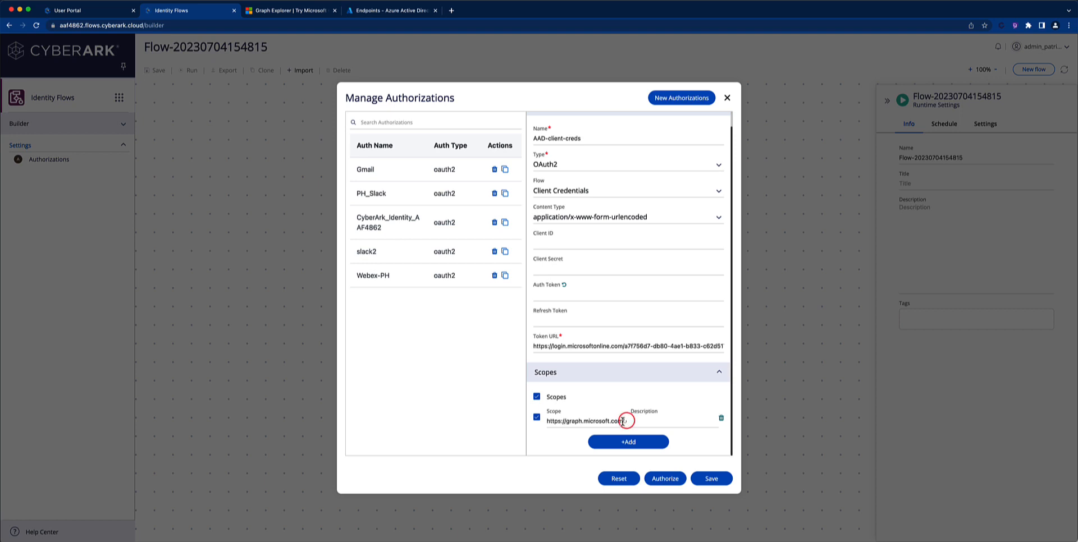
pyautogui.moveTo(549, 422); pyautogui.dragTo(640, 420)
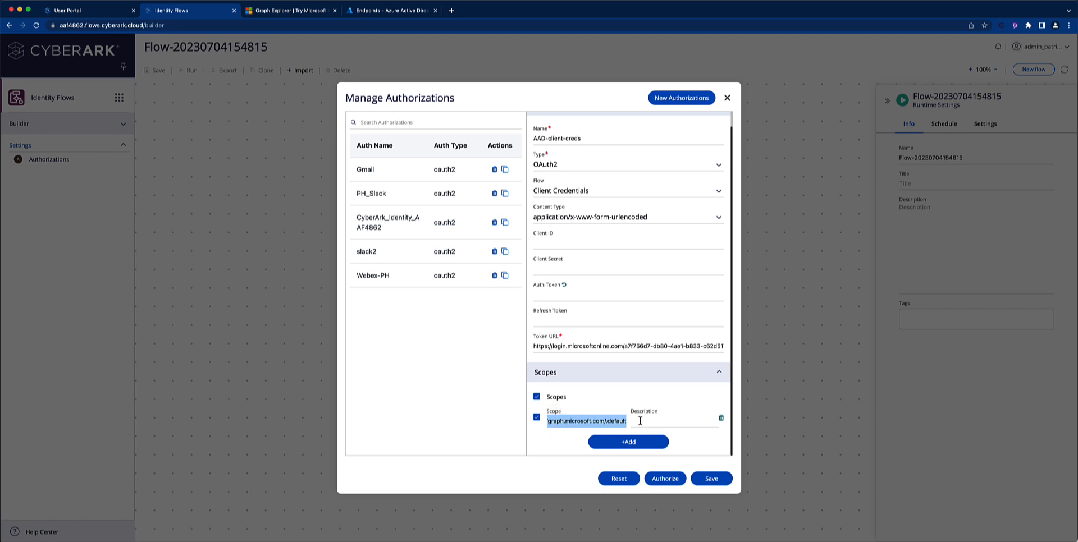
pyautogui.click(645, 421)
pyautogui.press('super+v')
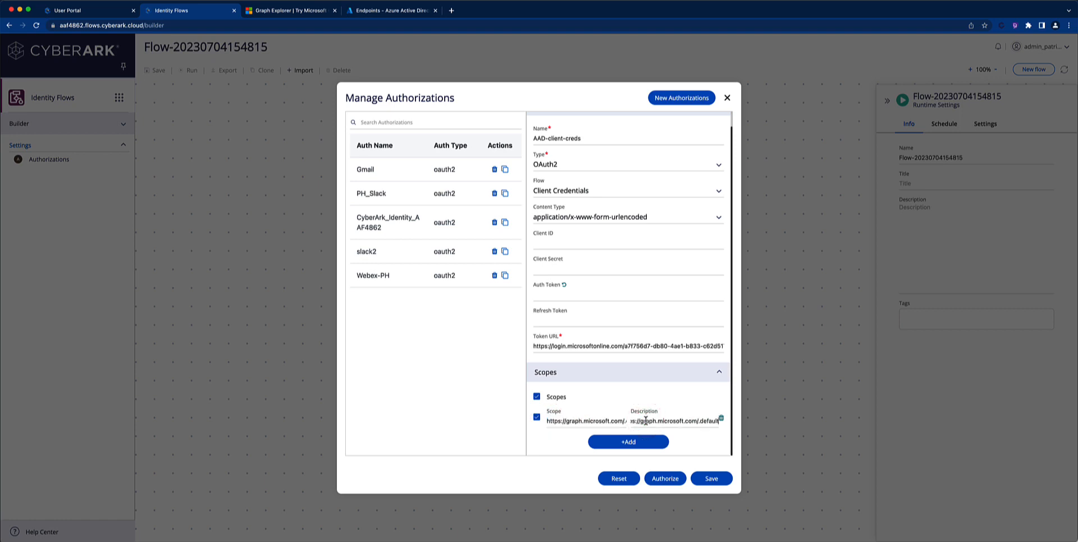
# Copy the AAD Flows client ID from the MS 365 item in the User Portal and paste it as the authorization's Client ID in Identity Flows.
pyautogui.click(554, 245)
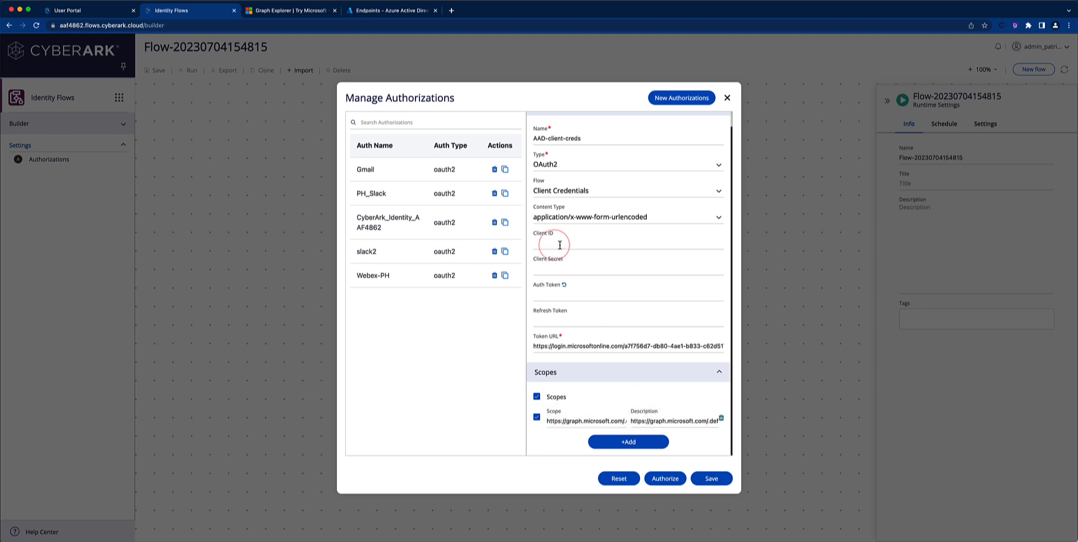
pyautogui.click(92, 11)
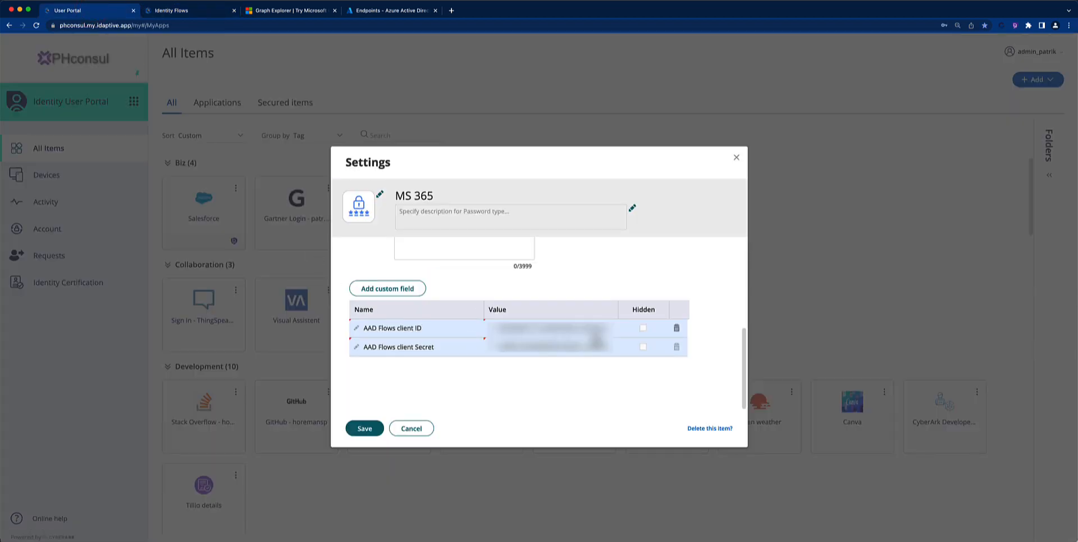
pyautogui.click(597, 327)
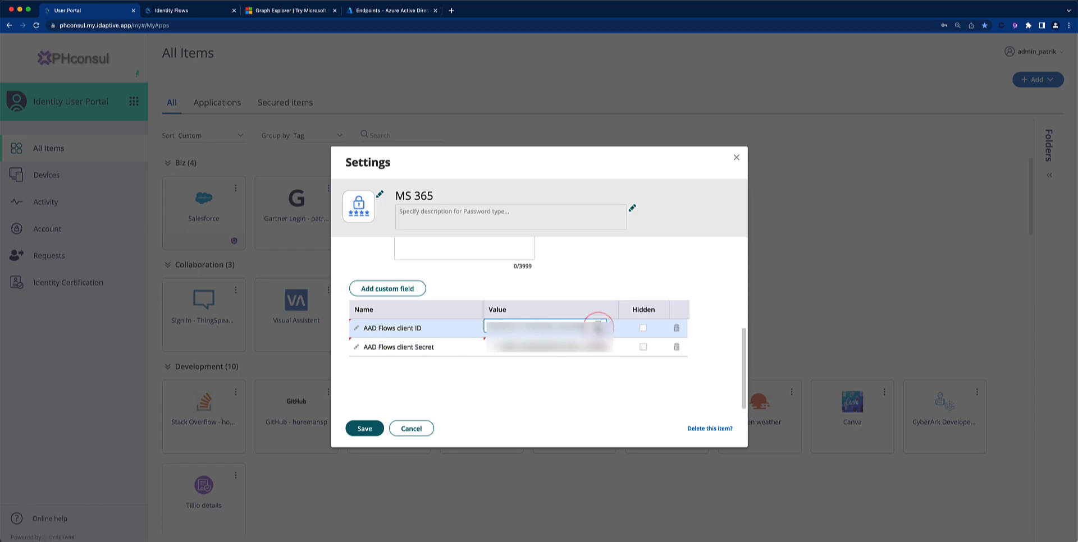
pyautogui.tripleClick(597, 327)
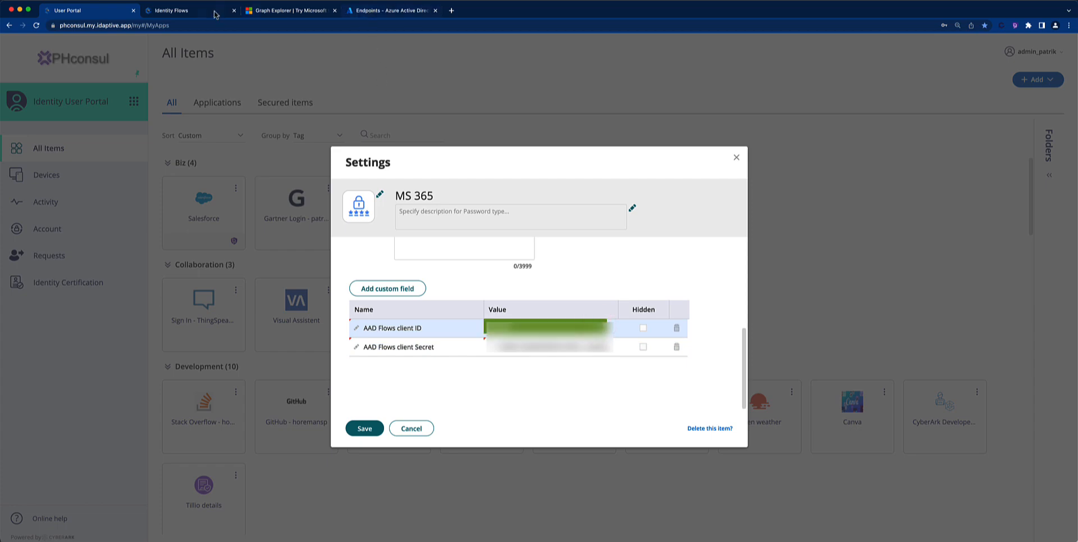
pyautogui.click(189, 13)
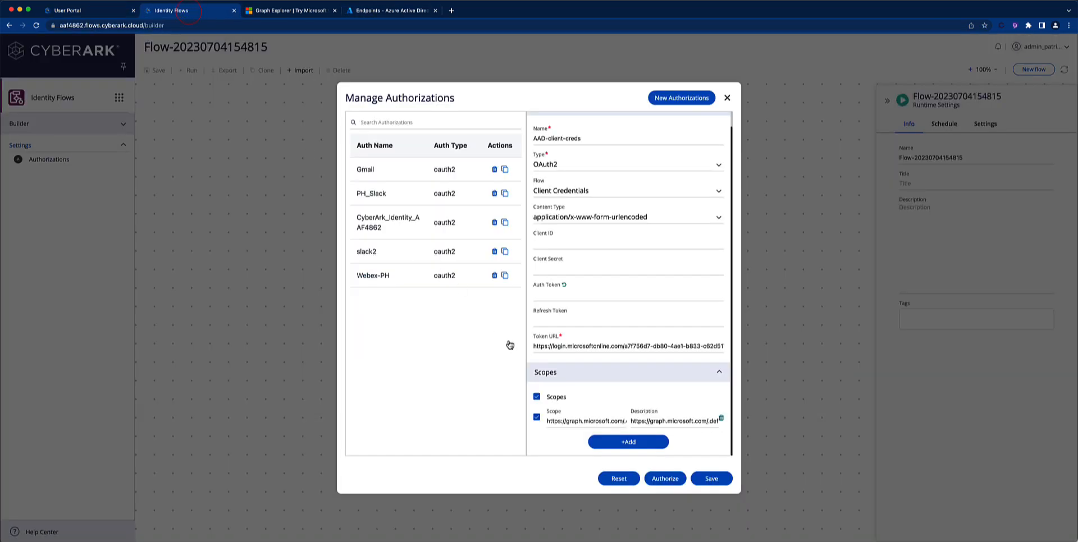
pyautogui.press('super+v')
# Copy the AAD Flows client secret from the MS 365 item and paste it into the authorization's Client Secret field in Identity Flows.
pyautogui.click(89, 11)
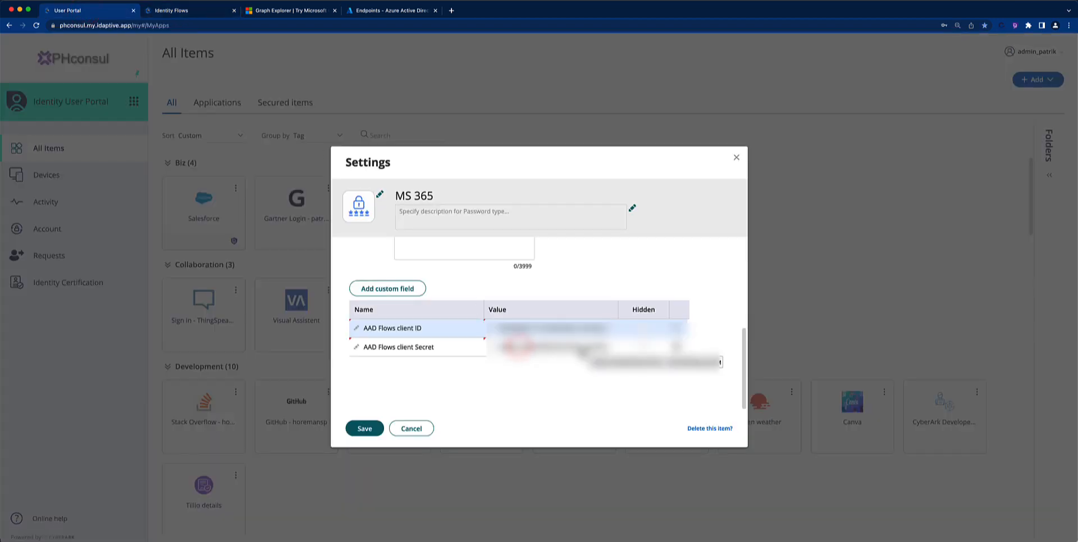
pyautogui.click(580, 348)
pyautogui.press('super+v')
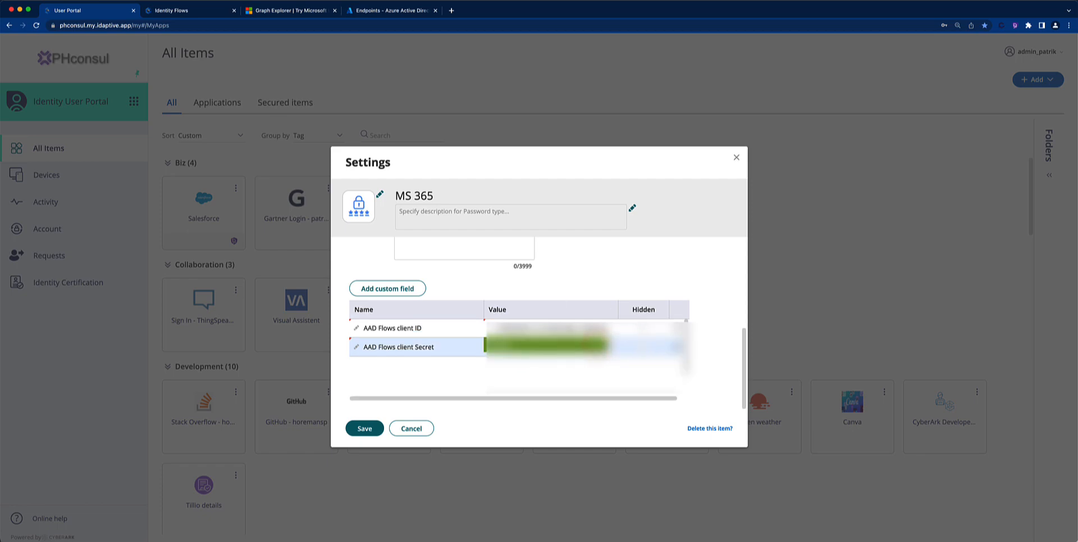
pyautogui.click(184, 13)
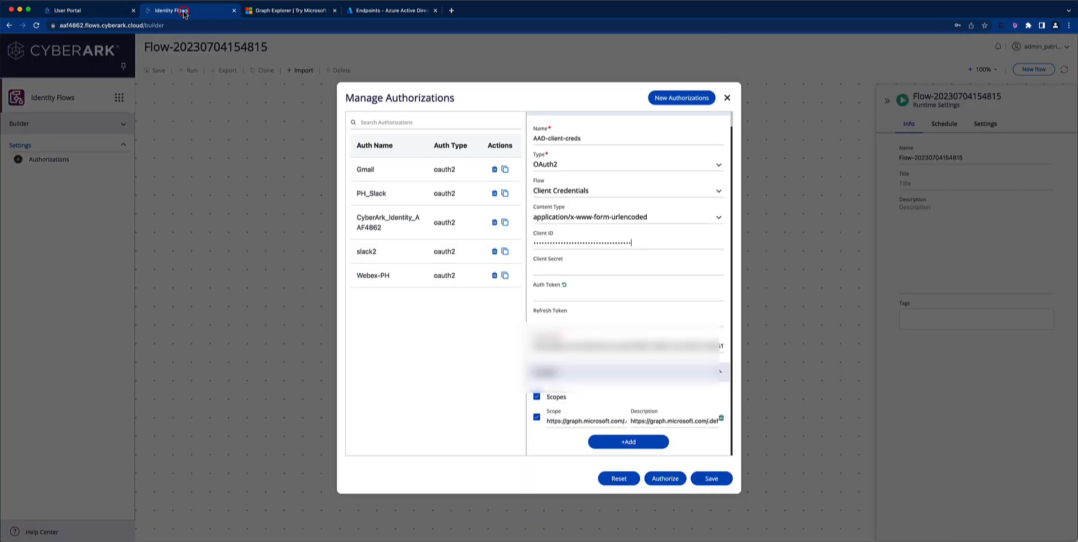
pyautogui.click(553, 270)
pyautogui.press('super+v')
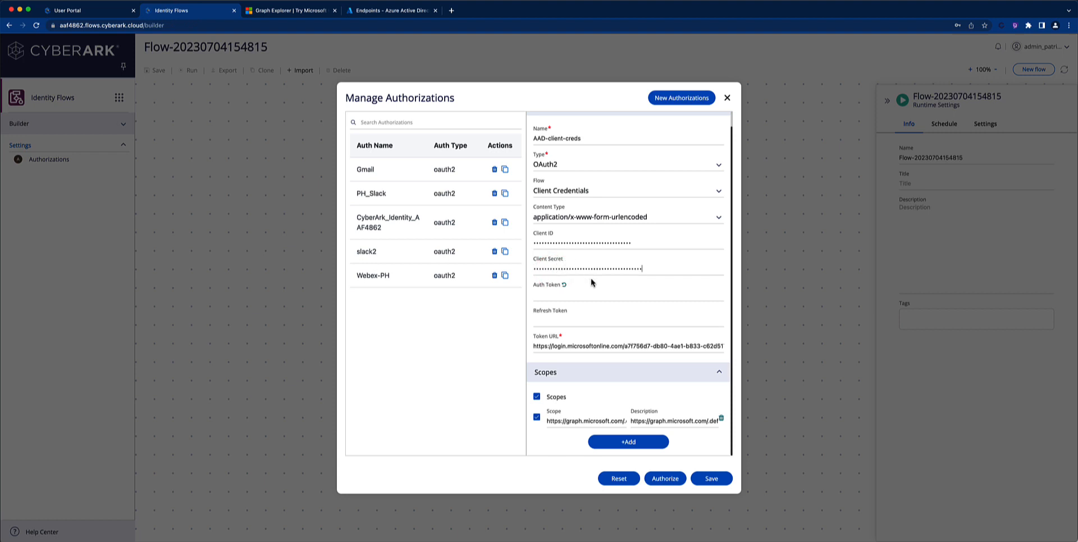
# Save and authorize the AAD-client-creds authorization, and close the authorizations manager.
pyautogui.click(711, 479)
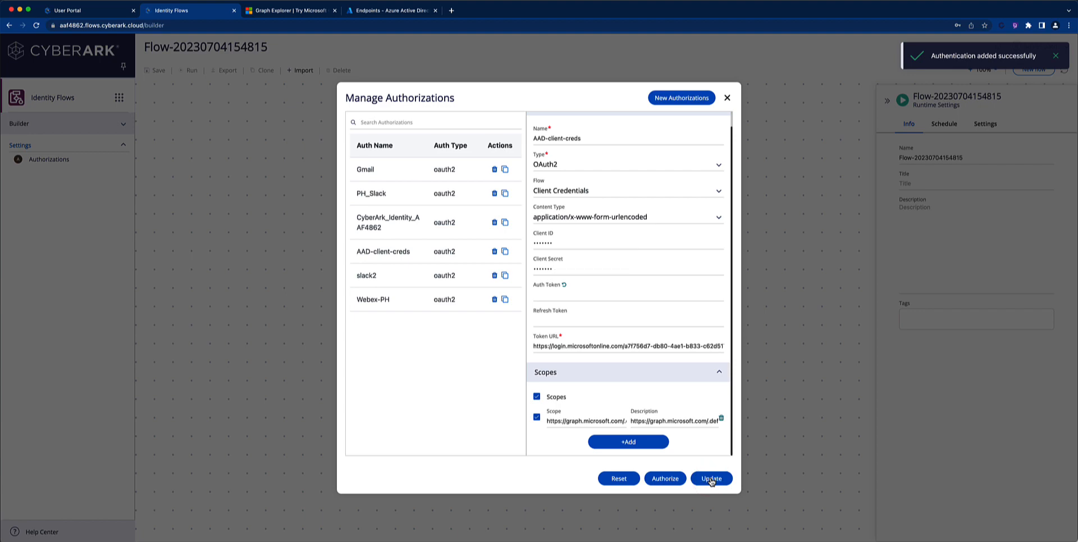
pyautogui.click(667, 480)
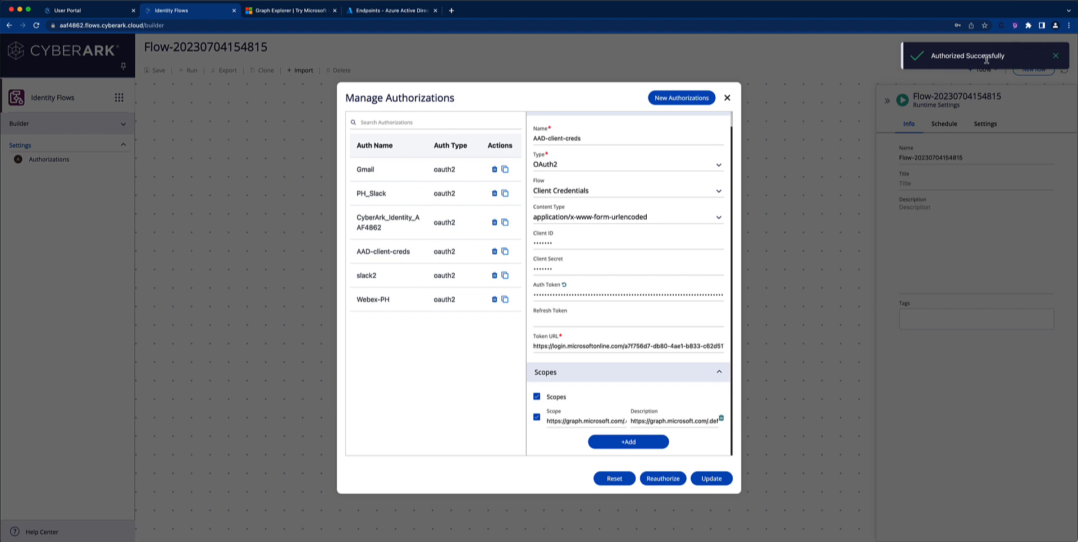
pyautogui.click(1055, 59)
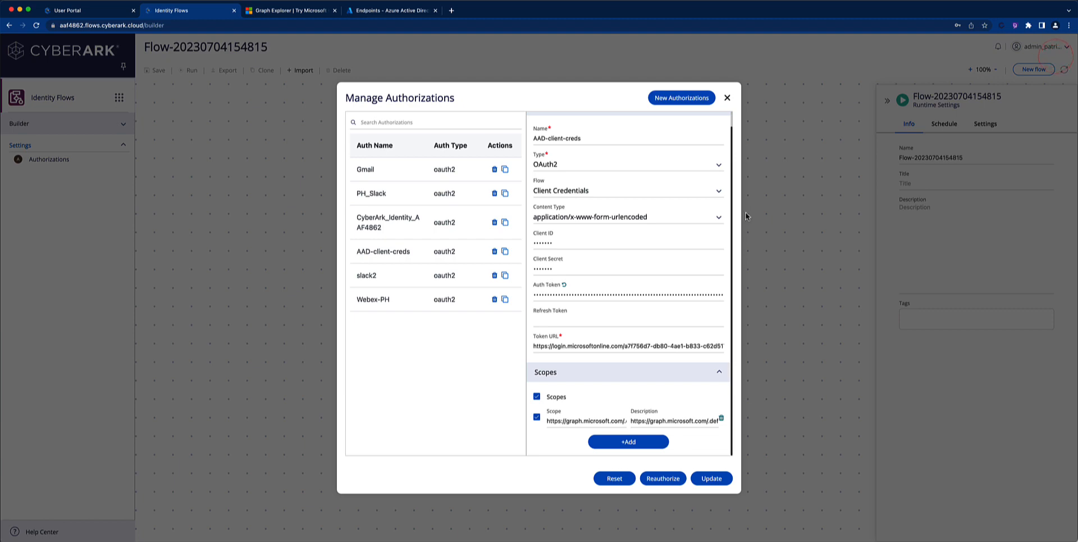
pyautogui.click(728, 100)
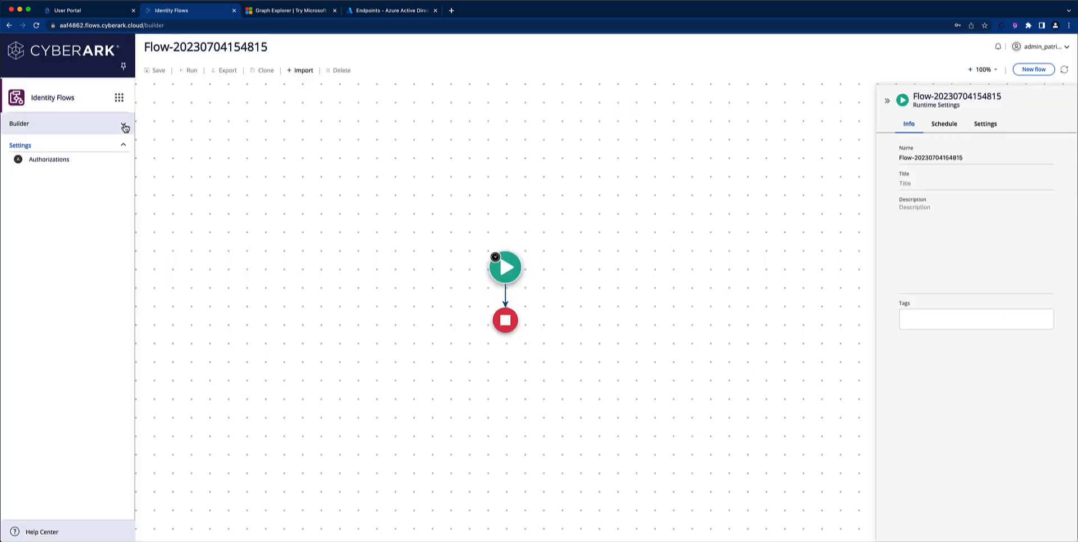
# Add a newly created custom connector to the flow between its start and end nodes.
pyautogui.click(123, 124)
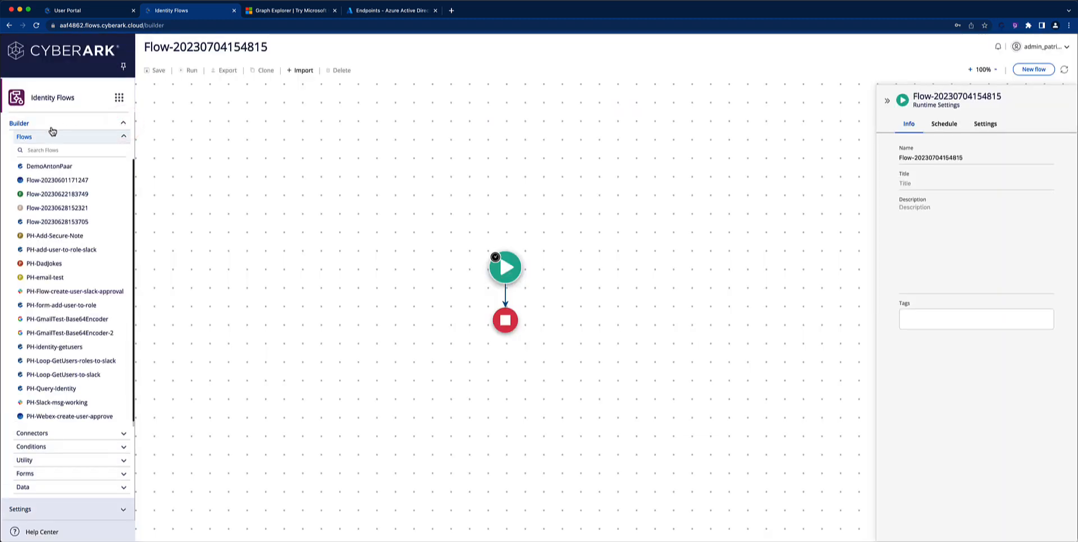
pyautogui.click(98, 432)
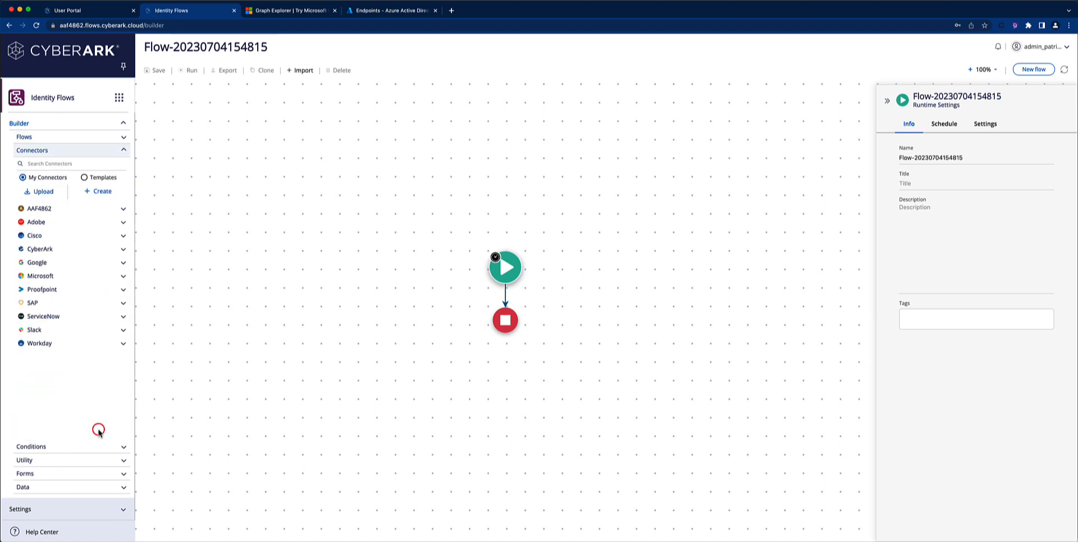
pyautogui.click(23, 179)
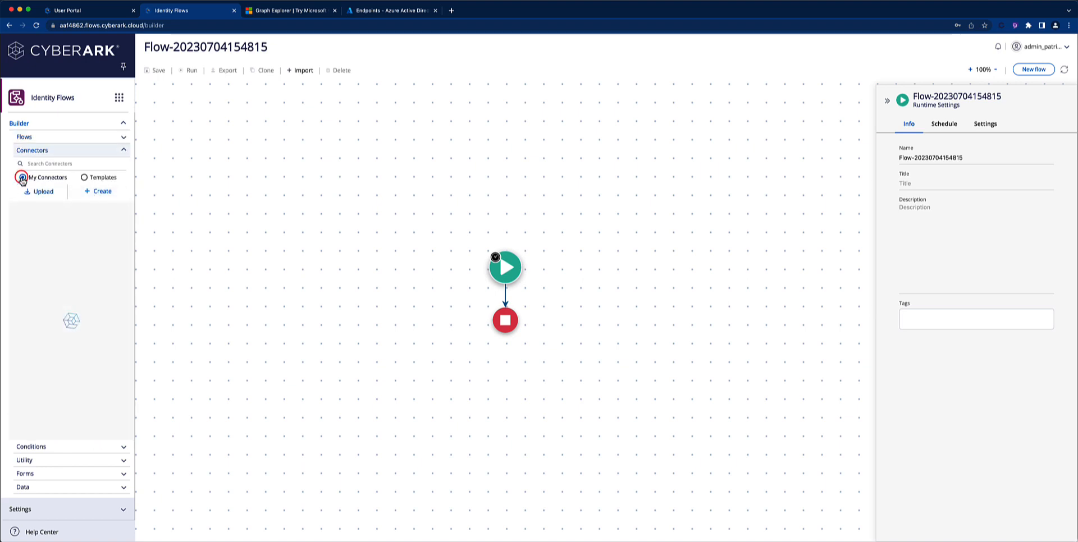
pyautogui.moveTo(98, 192); pyautogui.dragTo(504, 293)
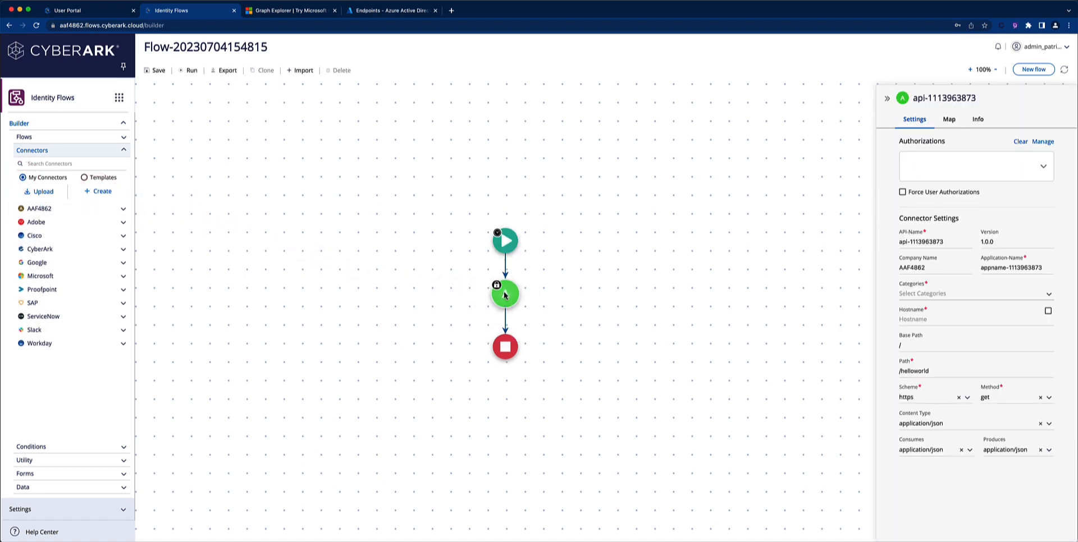
# Assign the AAD-client-creds authorization to the new API connector.
pyautogui.click(946, 172)
pyautogui.scroll(3, 953, 209)
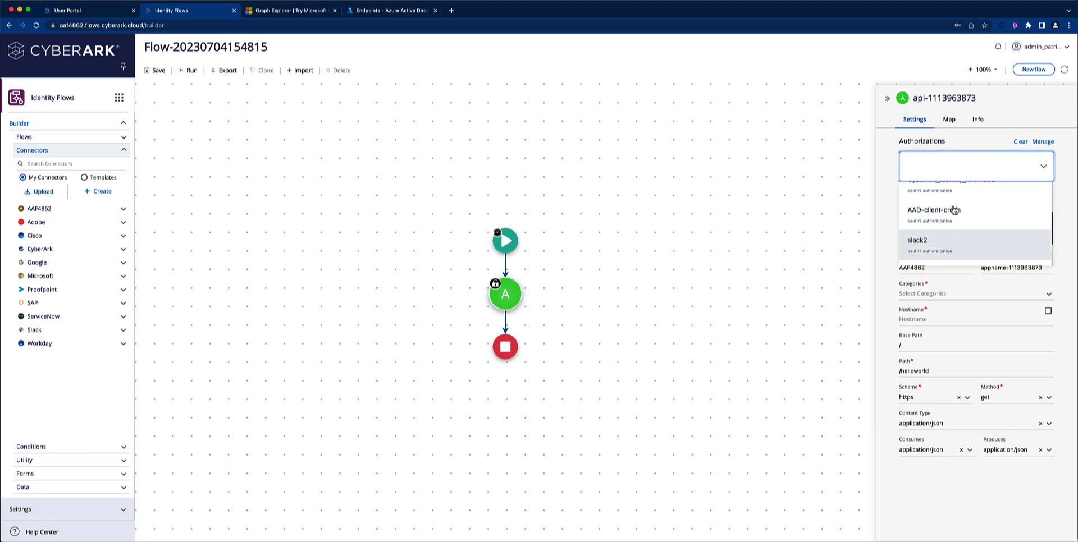
pyautogui.click(952, 215)
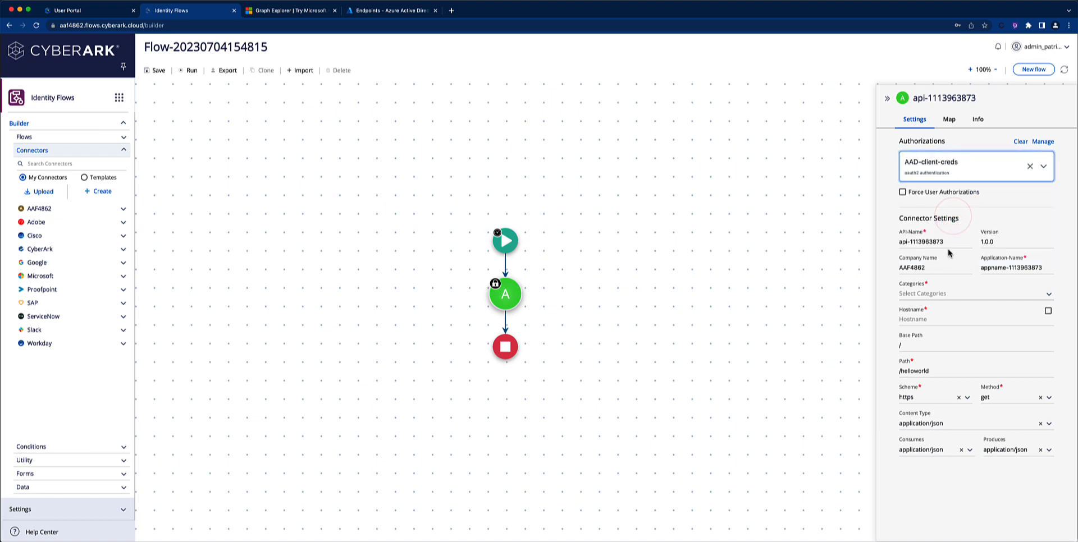
pyautogui.click(932, 320)
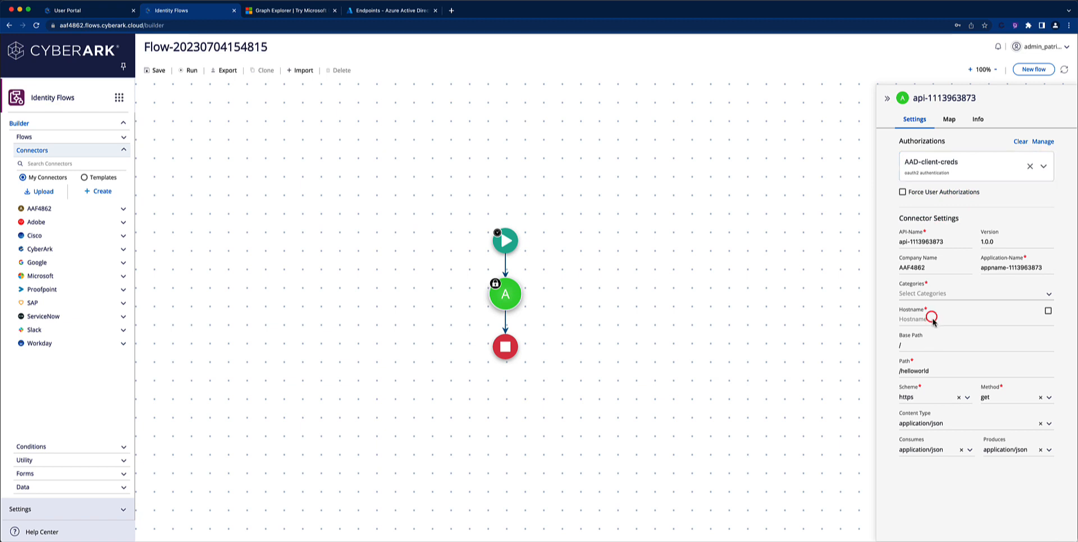
pyautogui.write('https://graph.microsoft.com/v1.0/groups')
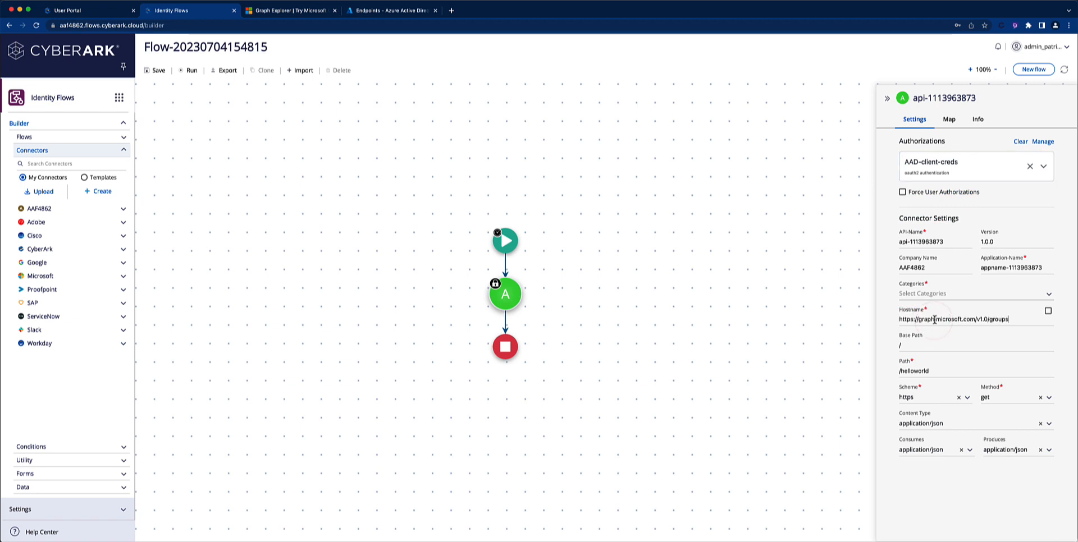
pyautogui.moveTo(1010, 320); pyautogui.dragTo(976, 321)
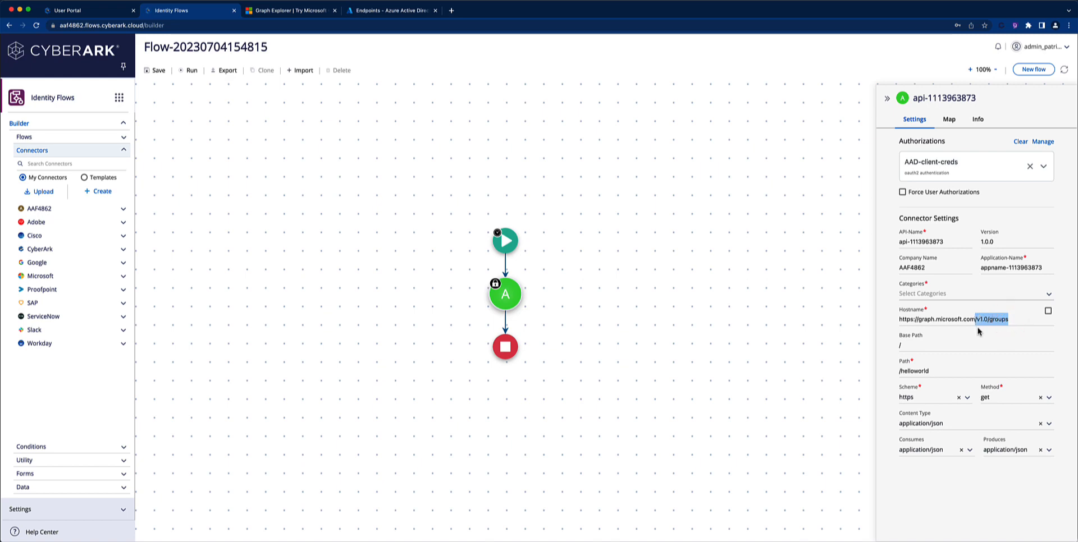
pyautogui.press('BackSpace')
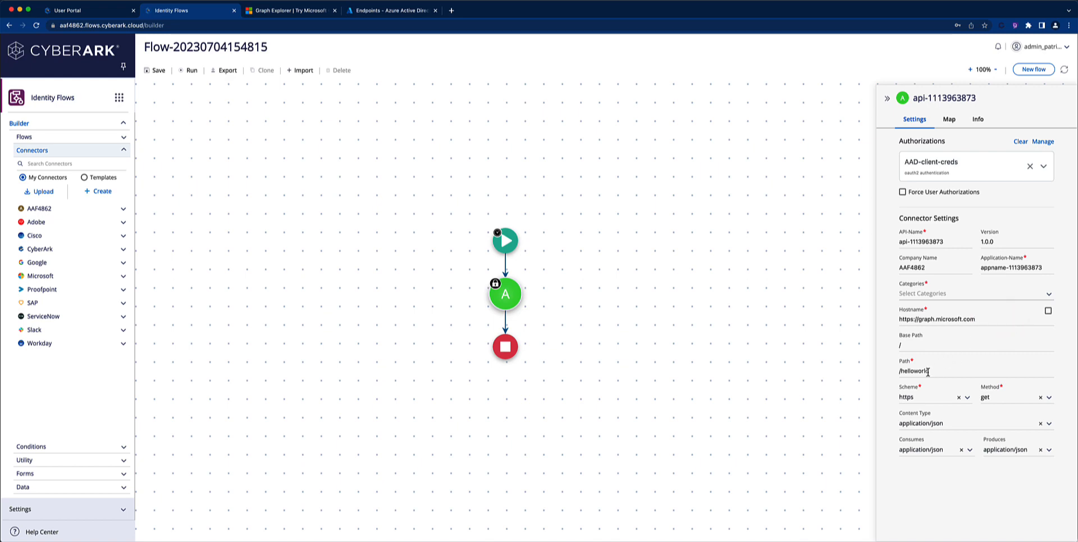
pyautogui.moveTo(928, 372); pyautogui.dragTo(891, 373)
pyautogui.write('/v1.0/groups')
pyautogui.moveTo(919, 321); pyautogui.dragTo(881, 321)
pyautogui.press('BackSpace')
# Rename the flow to PH-AAD-get-groups through its start node settings and save it.
pyautogui.click(505, 240)
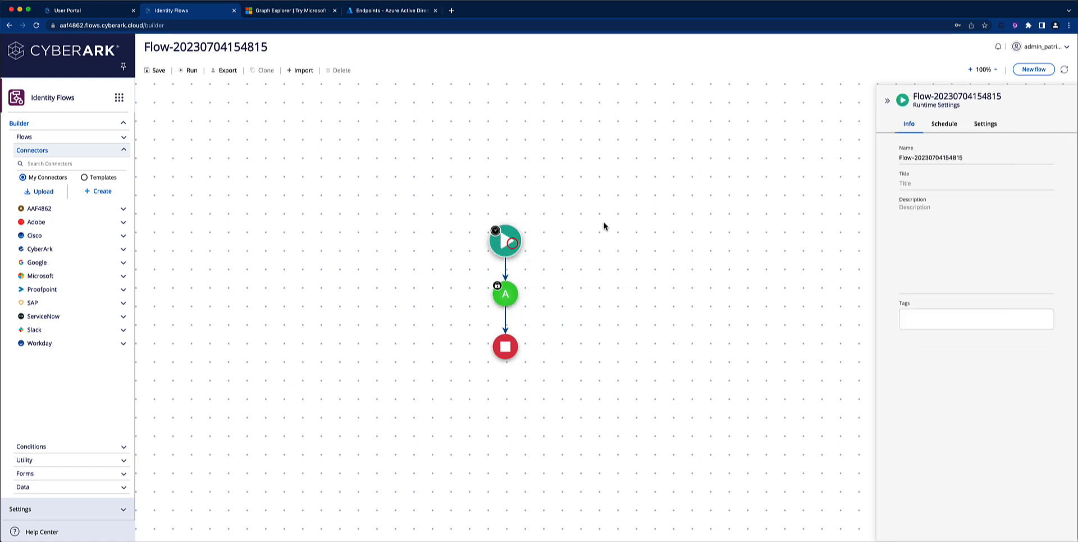
pyautogui.click(972, 160)
pyautogui.moveTo(972, 161); pyautogui.dragTo(863, 156)
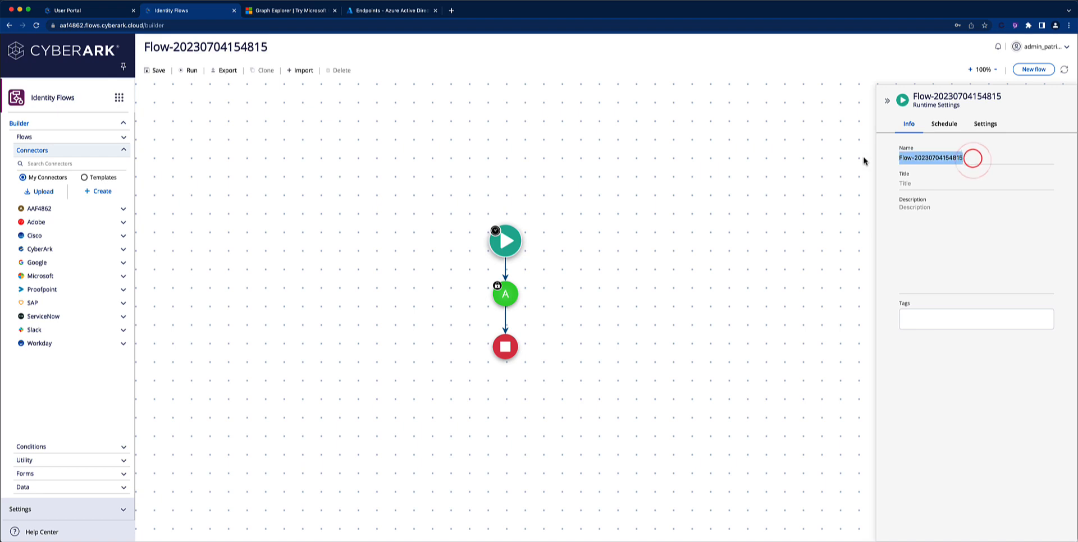
pyautogui.write('PH')
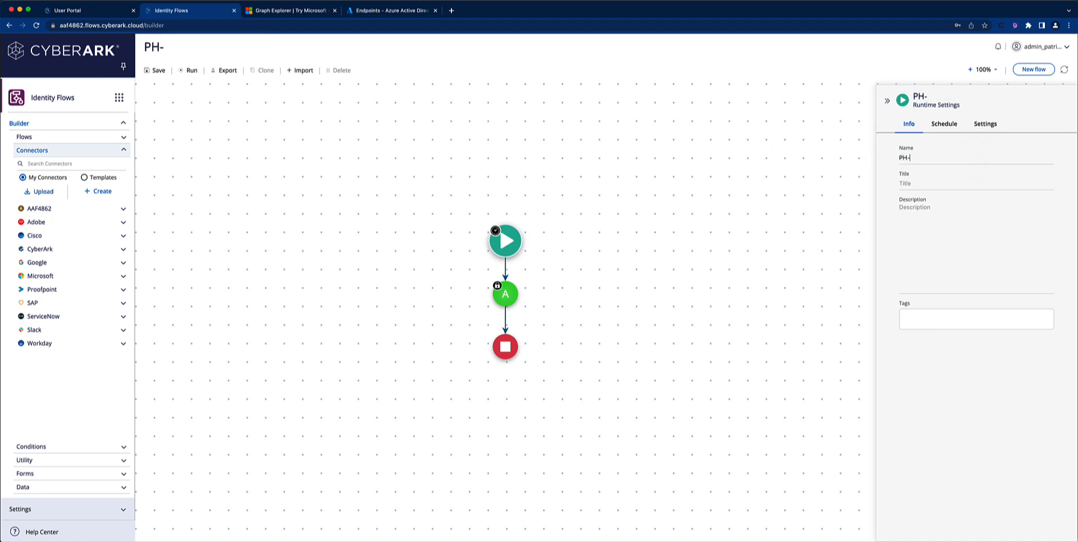
pyautogui.write('-Azre')
pyautogui.press('BackSpace')
pyautogui.press('BackSpace')
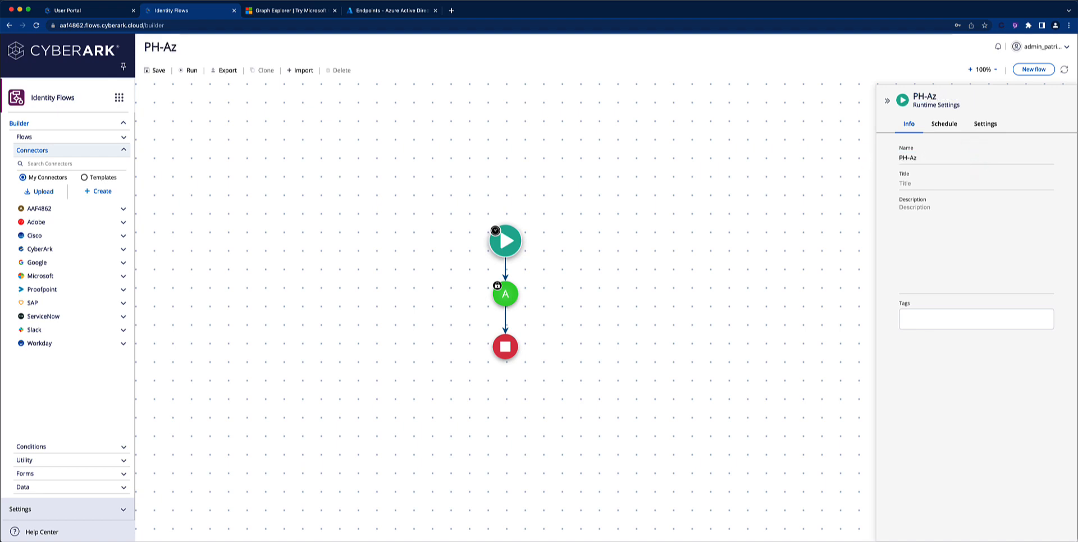
pyautogui.write('AD-get')
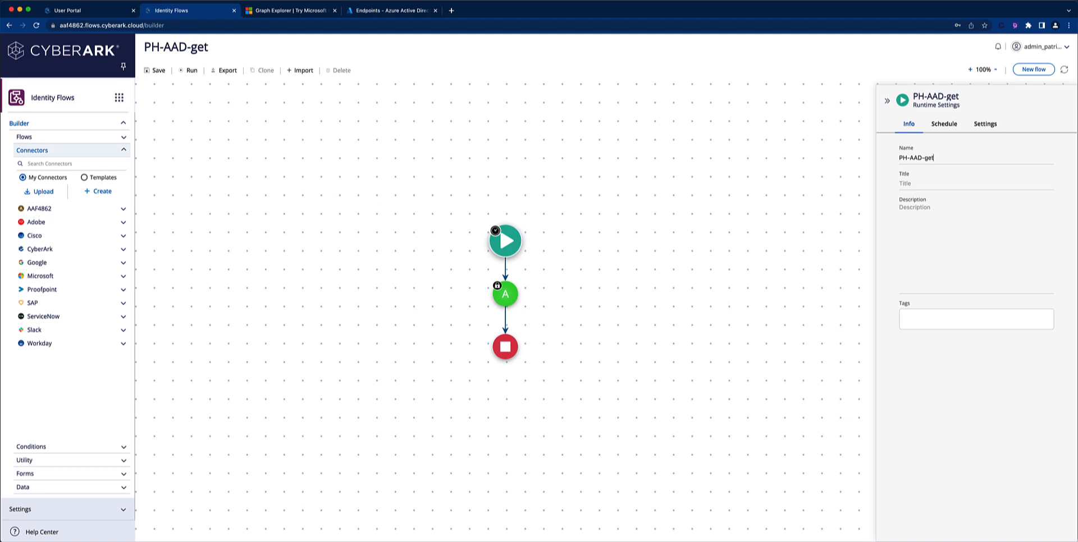
pyautogui.write('-groups')
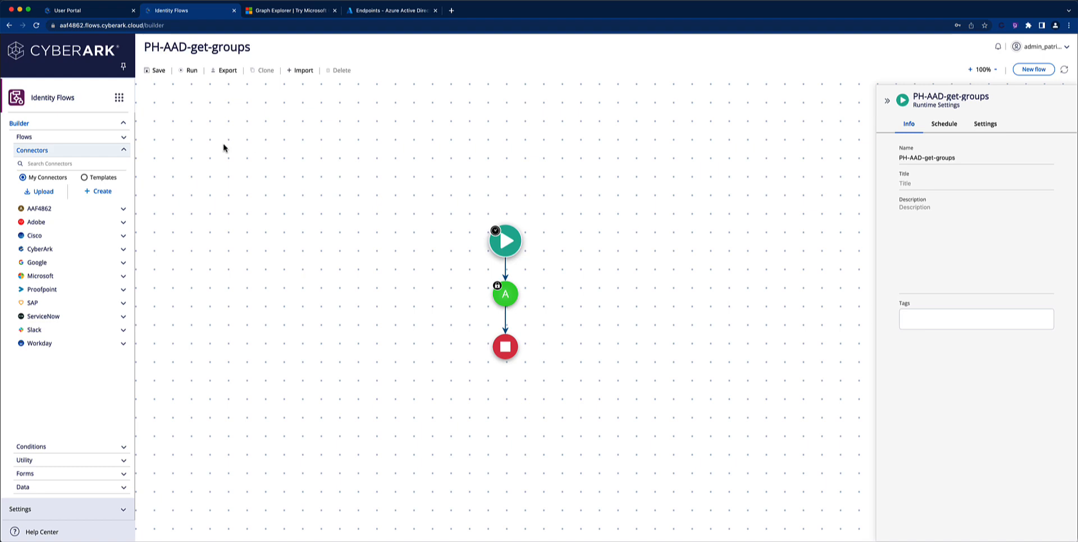
pyautogui.click(158, 72)
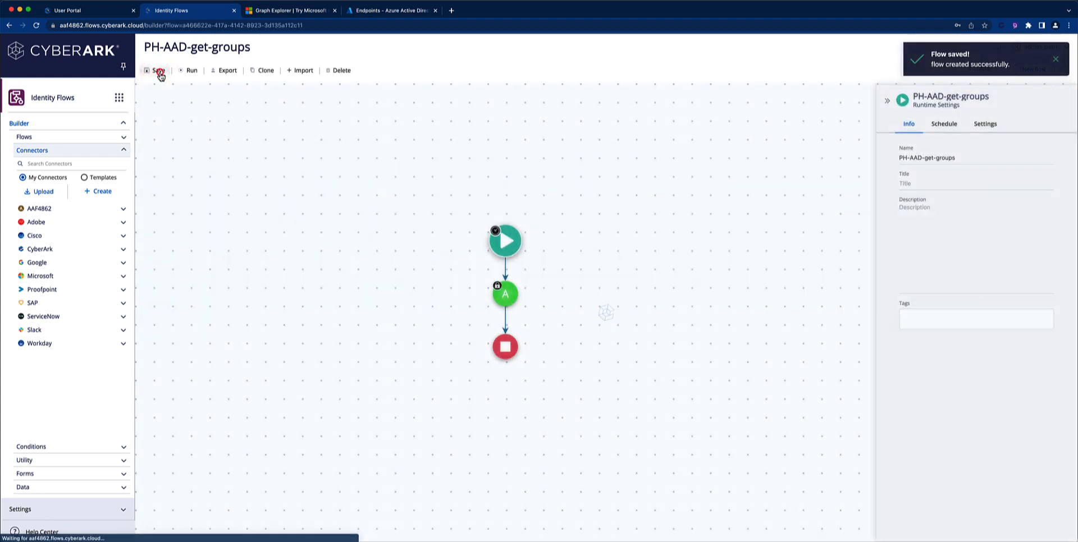
pyautogui.click(159, 72)
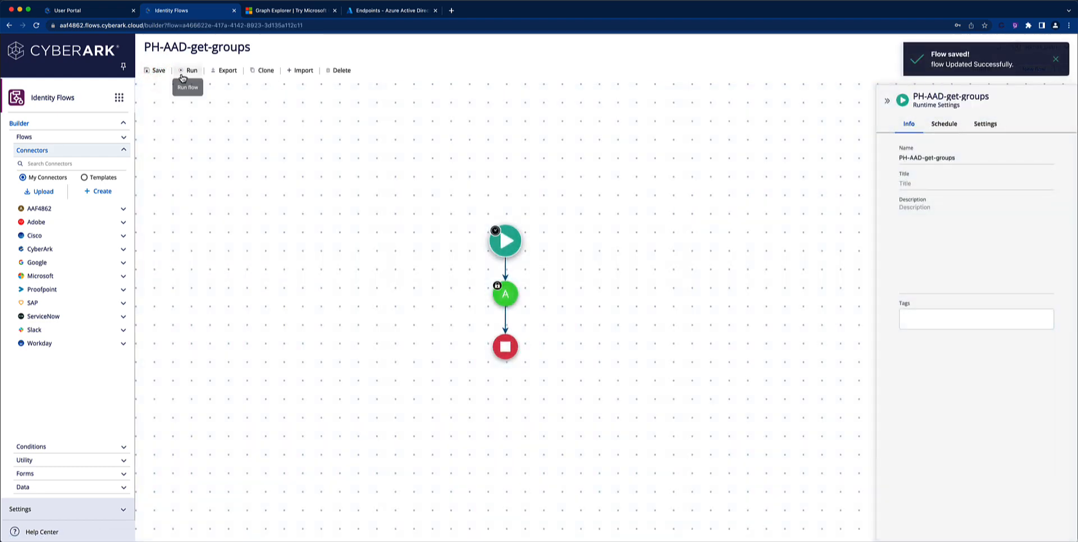
# Run the PH-AAD-get-groups flow and open the API connector's result in the details of that run.
pyautogui.click(181, 74)
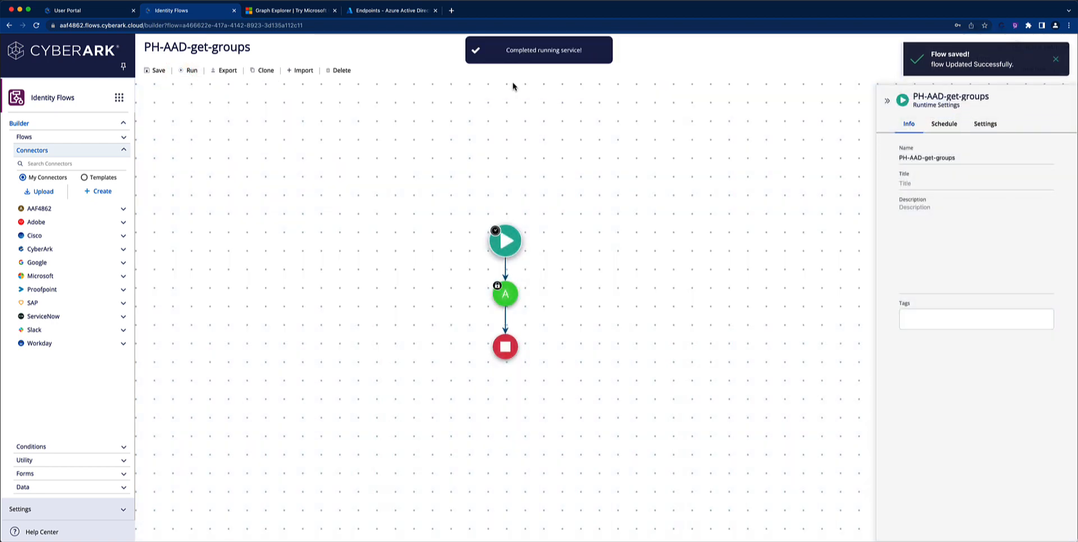
pyautogui.click(999, 47)
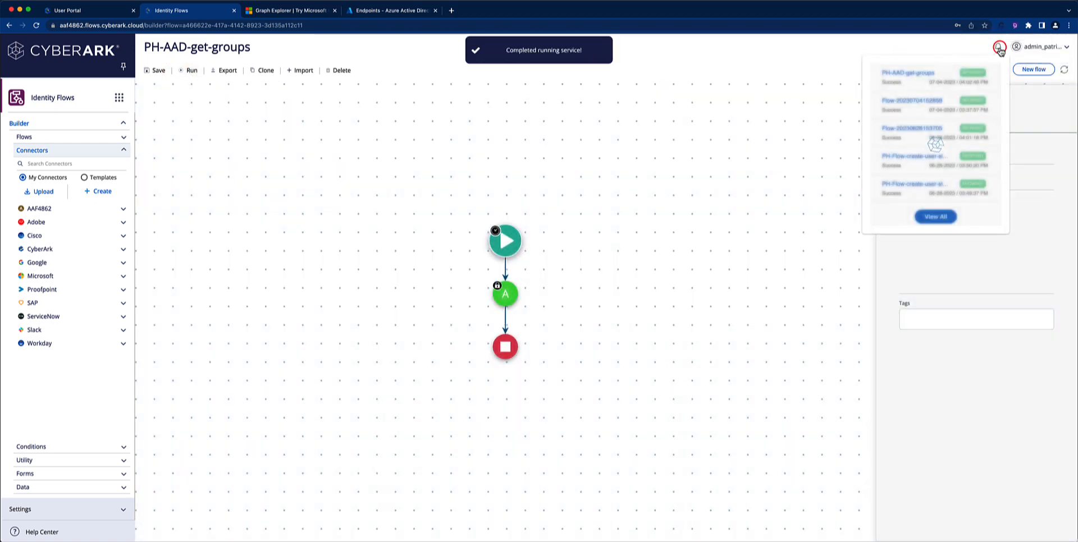
pyautogui.click(933, 74)
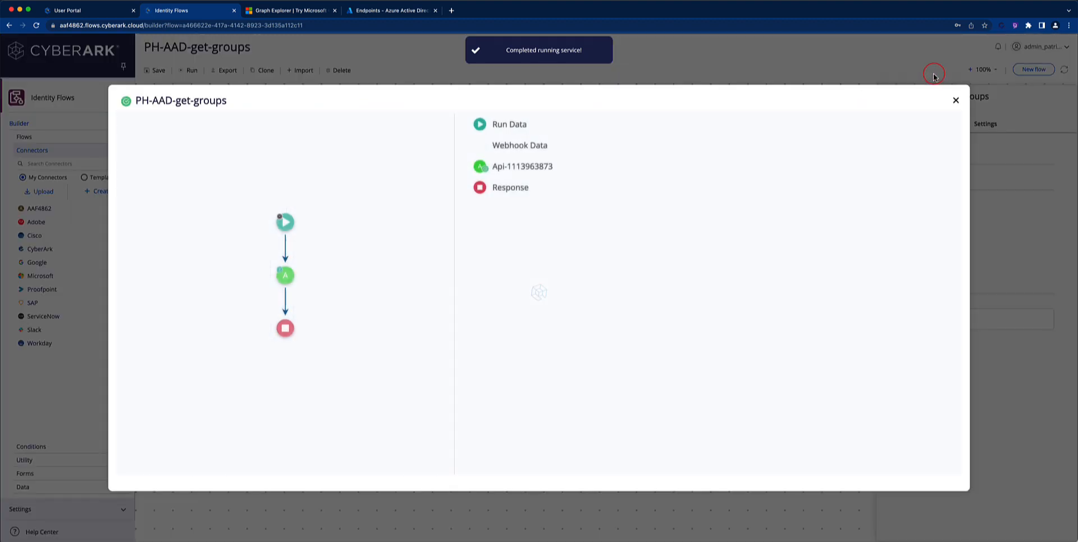
pyautogui.click(285, 276)
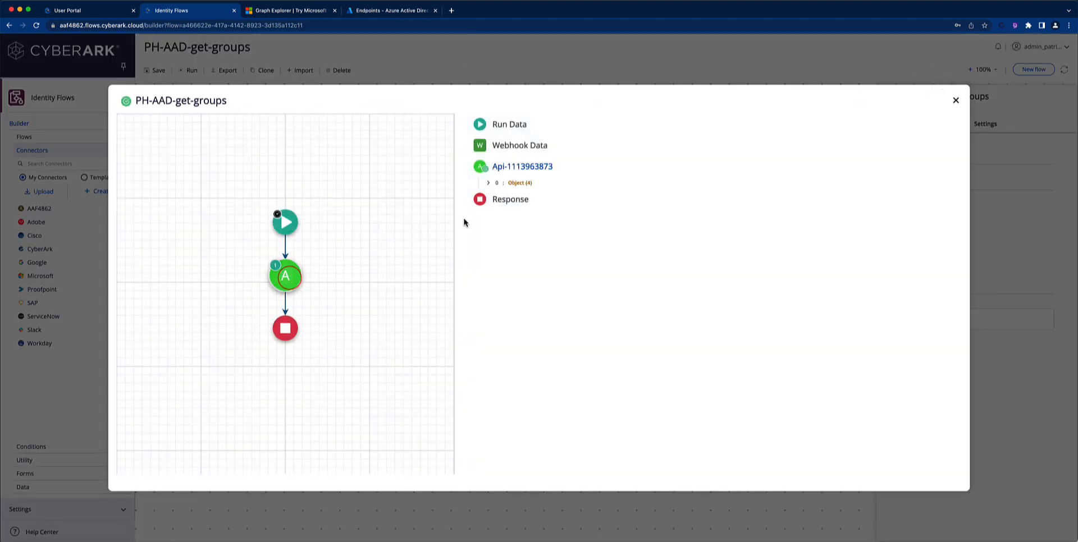
# Expand the API connector's received response body down to the returned group at index 2 of the value array.
pyautogui.click(489, 183)
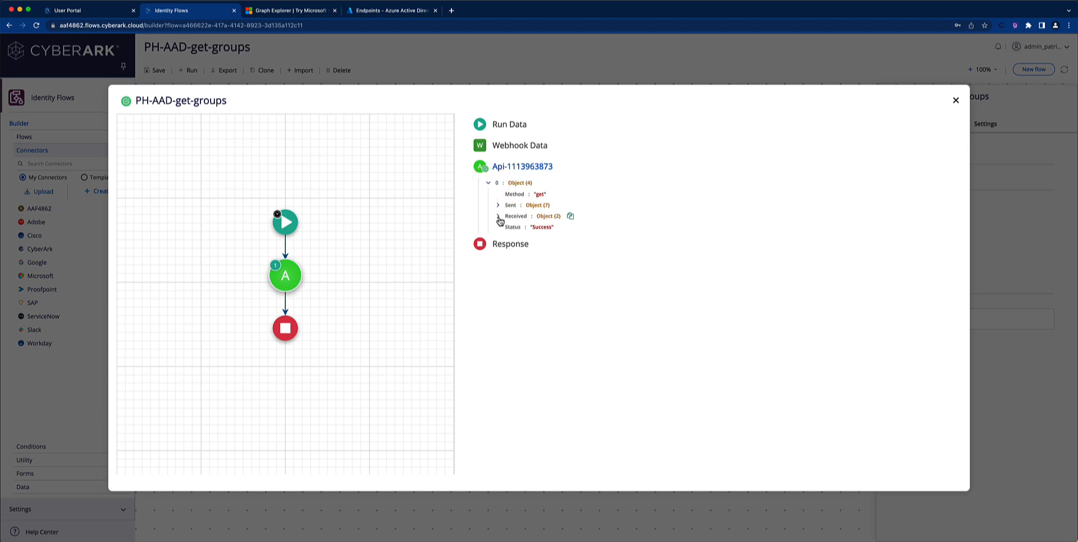
pyautogui.click(497, 216)
pyautogui.click(506, 239)
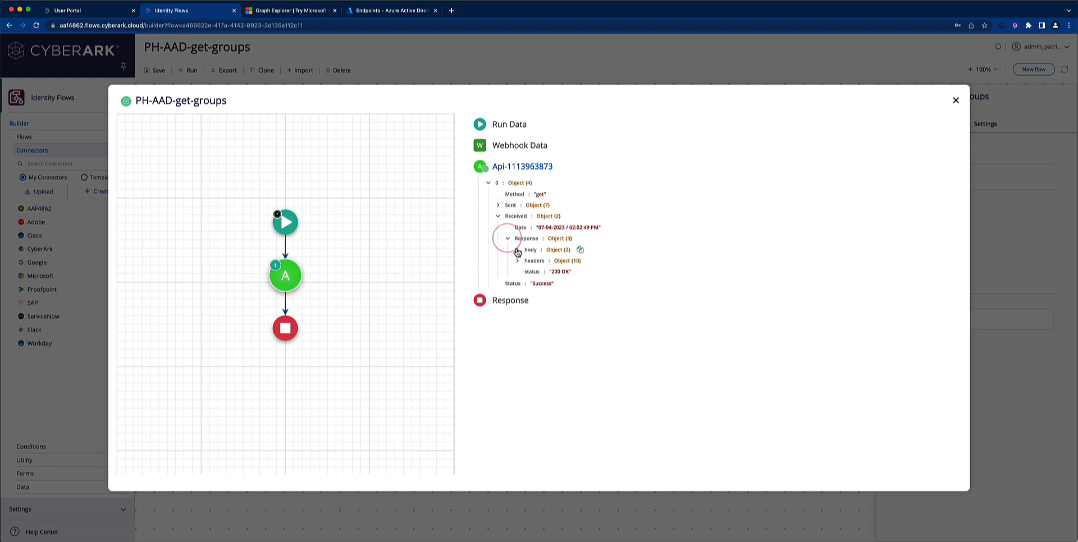
pyautogui.click(518, 251)
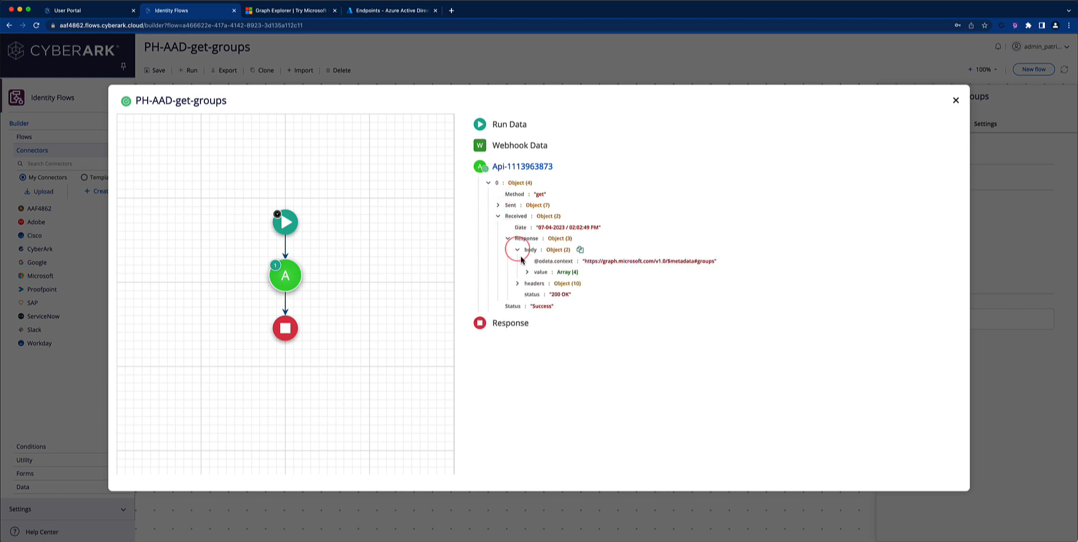
pyautogui.click(527, 273)
pyautogui.click(536, 305)
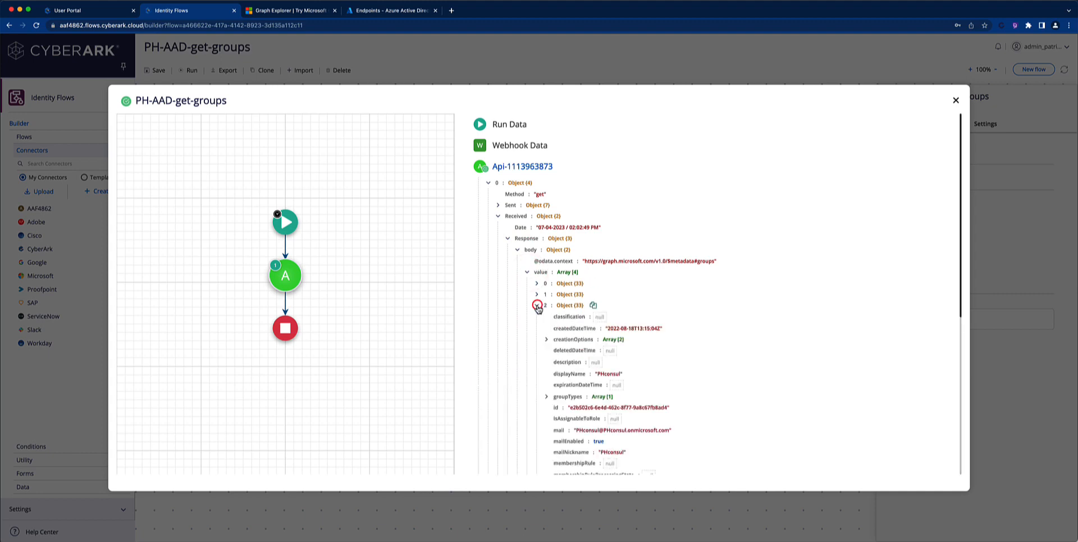
# Look through the attributes of the group at index 2 and expand the entry at index 1.
pyautogui.scroll(-1, 708, 344)
pyautogui.scroll(-2, 709, 342)
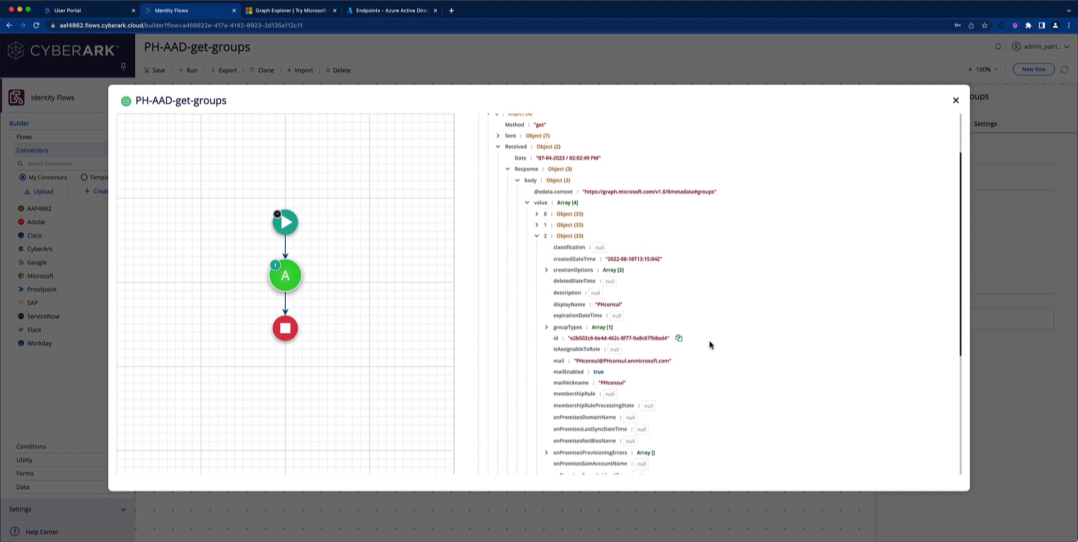
pyautogui.scroll(-1, 709, 345)
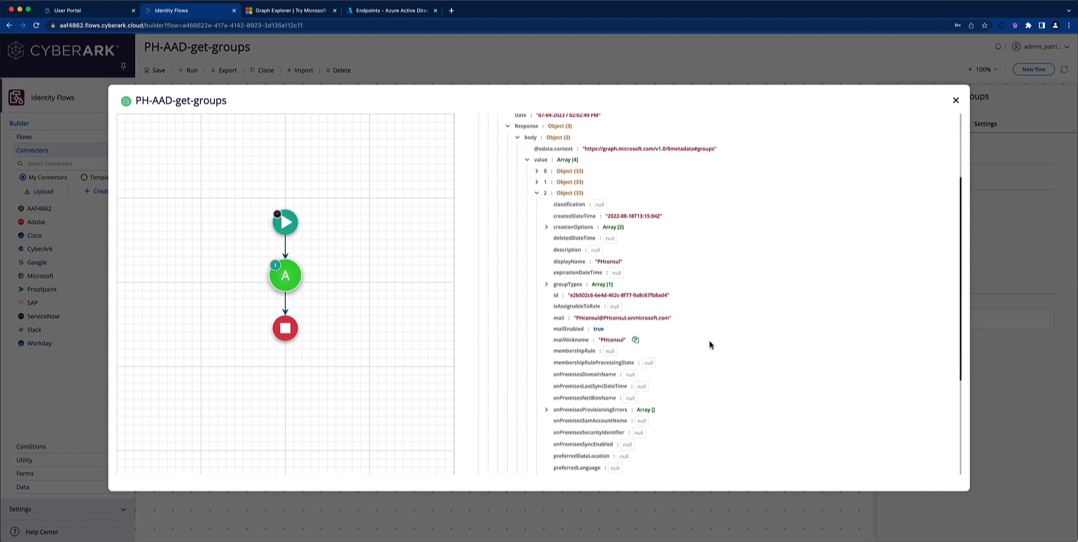
pyautogui.scroll(-5, 710, 345)
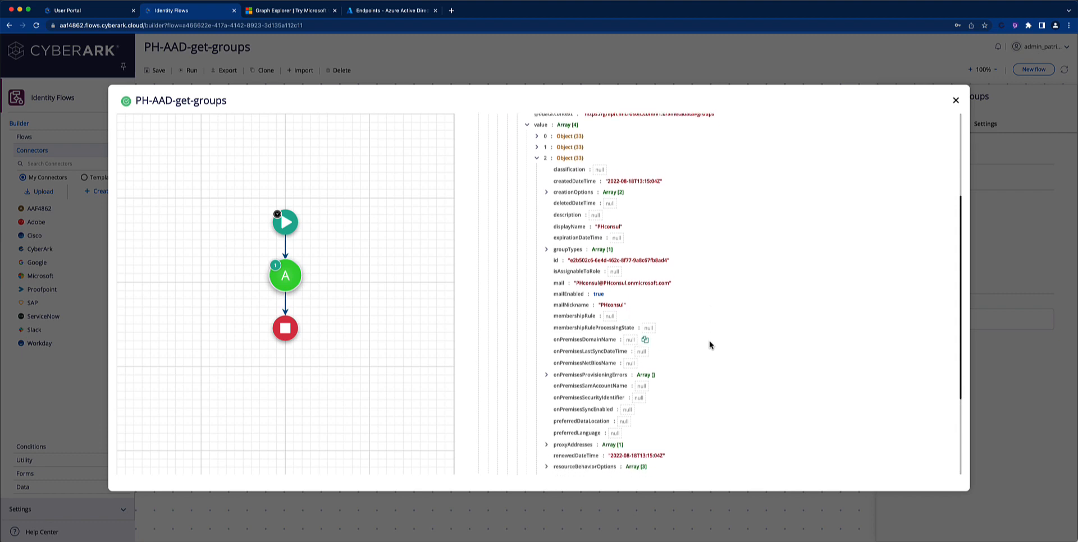
pyautogui.scroll(8, 710, 346)
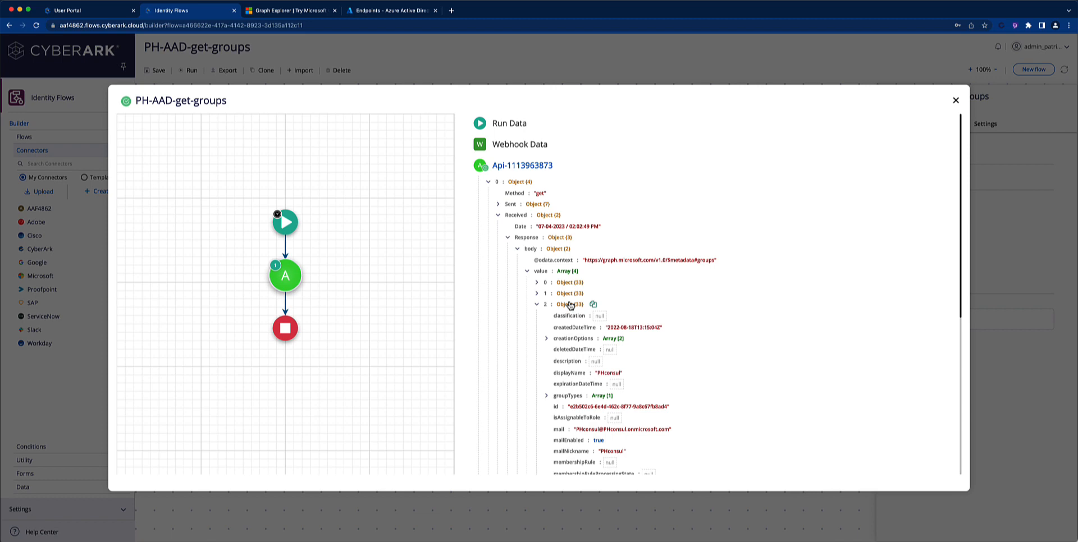
pyautogui.click(537, 293)
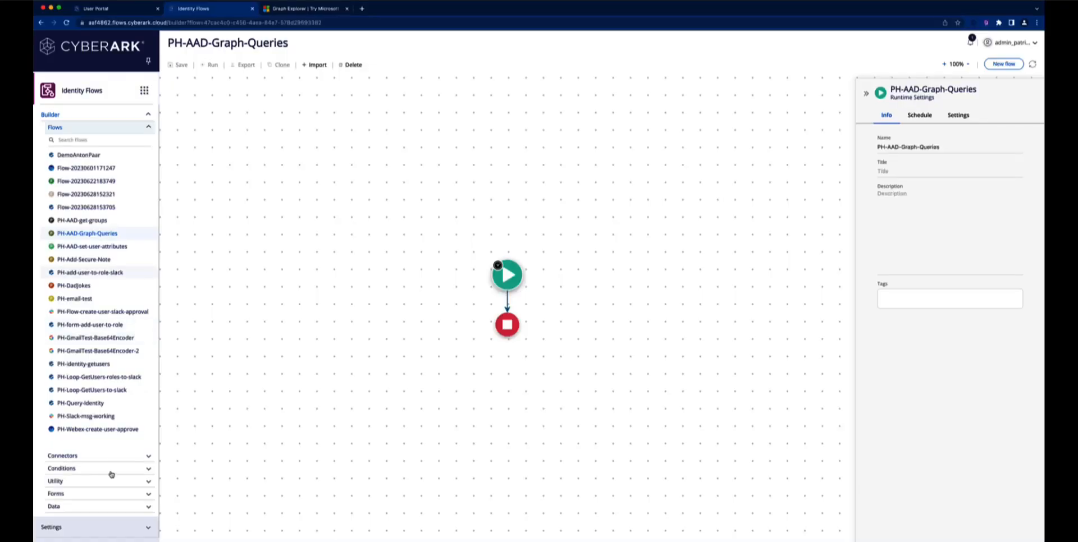
# Add a new API connector between the start and end nodes of PH-AAD-Graph-Queries and assign it the AAD-client-creds authorization.
pyautogui.click(146, 458)
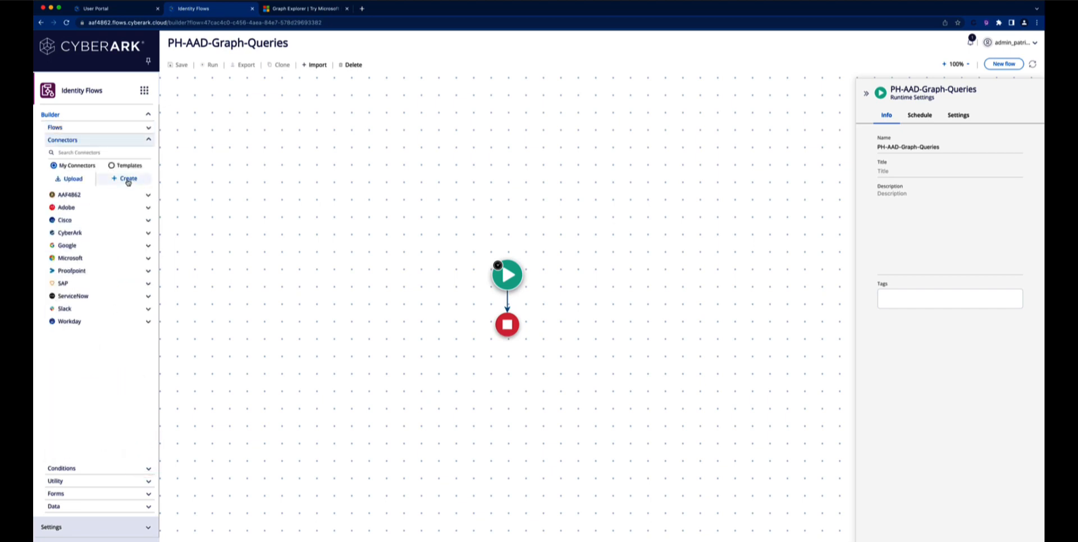
pyautogui.moveTo(128, 183); pyautogui.dragTo(509, 306)
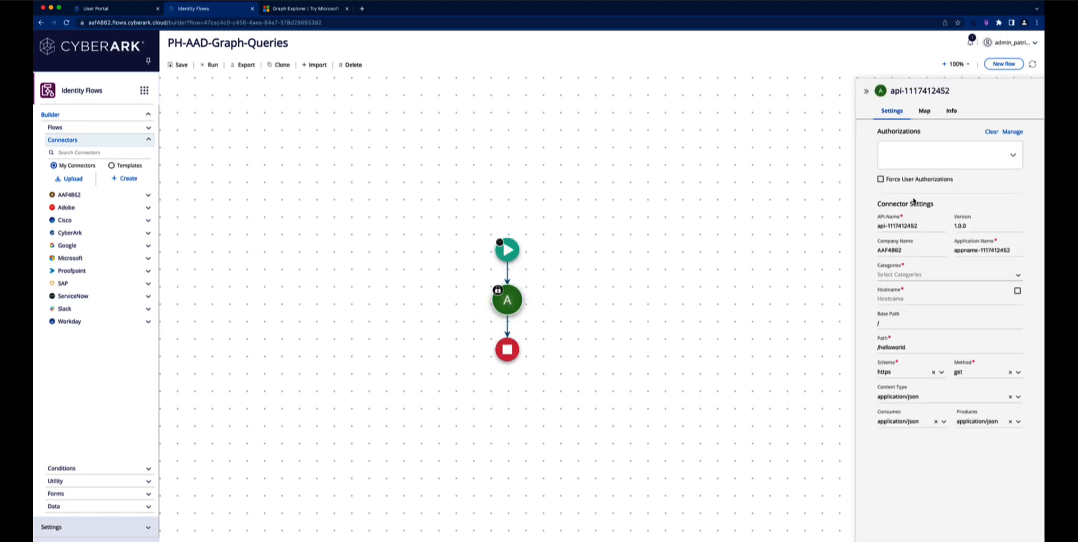
pyautogui.click(1013, 155)
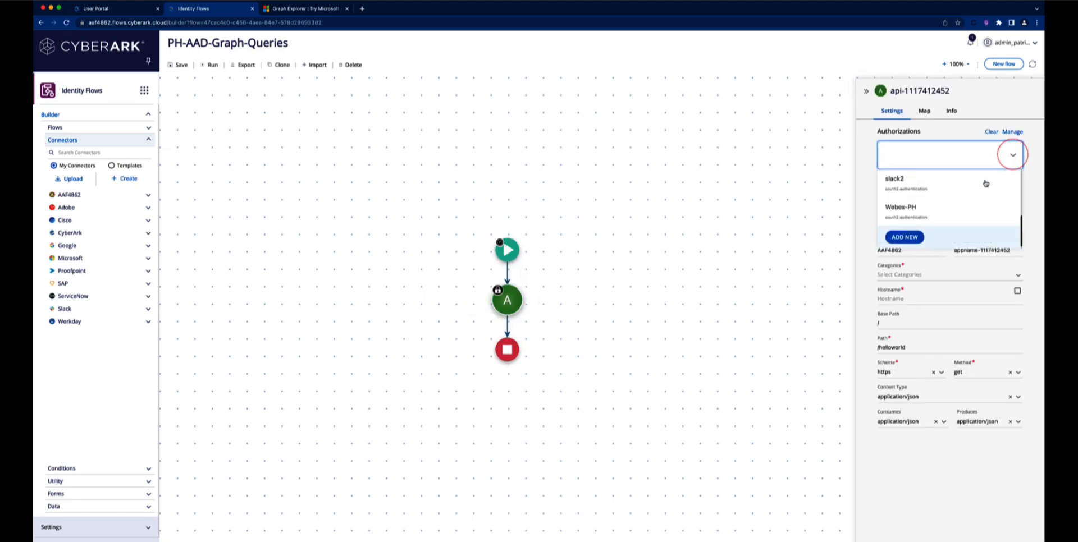
pyautogui.scroll(5, 986, 184)
pyautogui.scroll(-2, 947, 213)
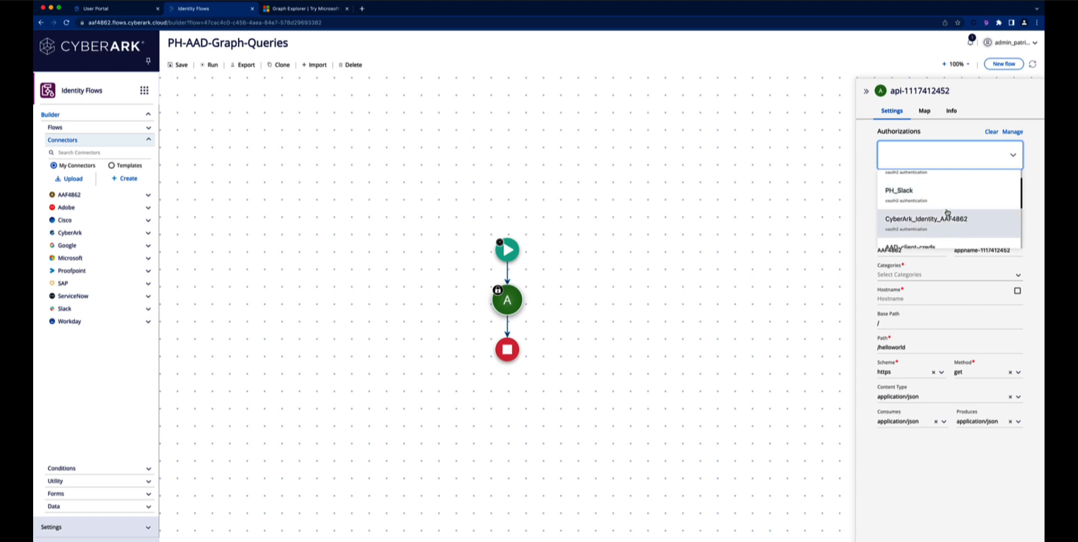
pyautogui.click(923, 228)
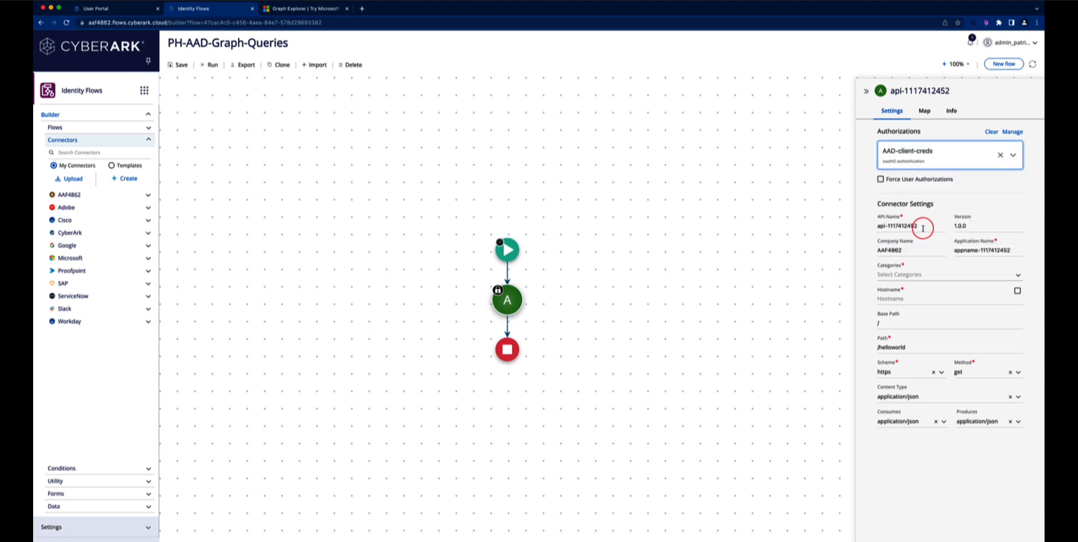
# Set the new connector's hostname to graph.microsoft.com and its path to /v1.0/users.
pyautogui.click(905, 299)
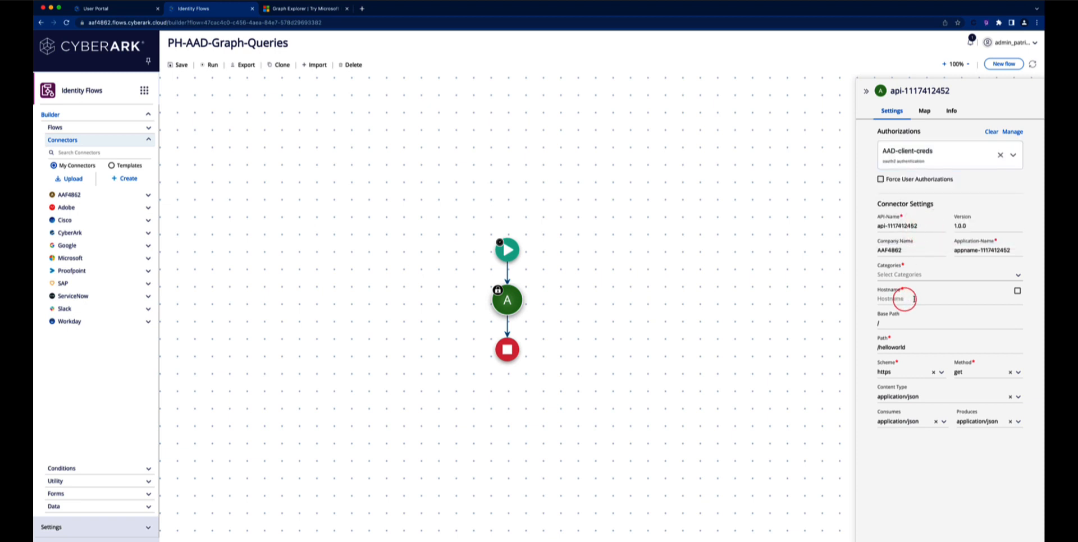
pyautogui.write('graph.microsoft.com')
pyautogui.moveTo(913, 348); pyautogui.dragTo(880, 349)
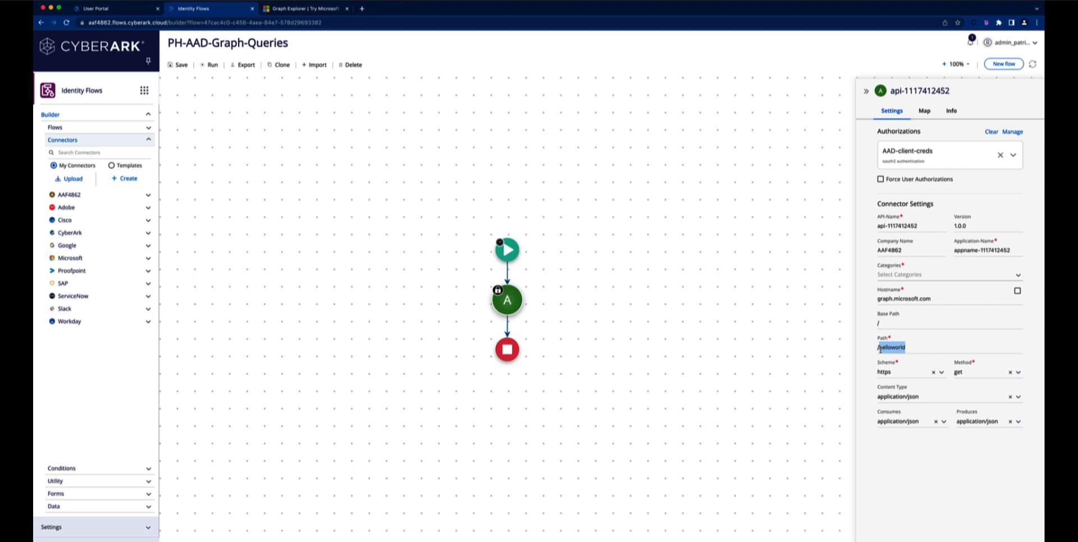
pyautogui.write('v1.0/users')
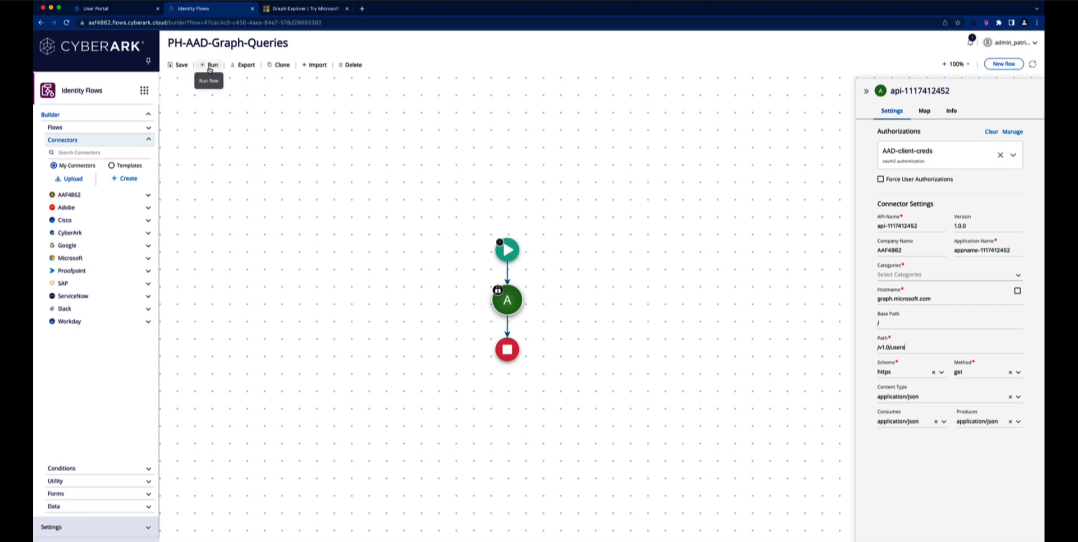
# Save and run the PH-AAD-Graph-Queries flow and open the API connector's result in that run's details.
pyautogui.click(179, 65)
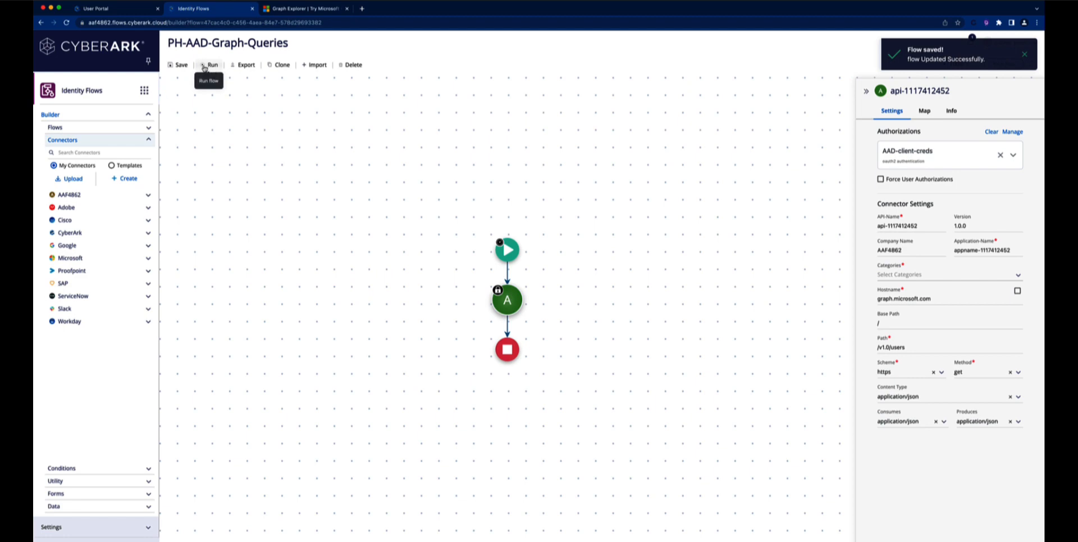
pyautogui.click(207, 65)
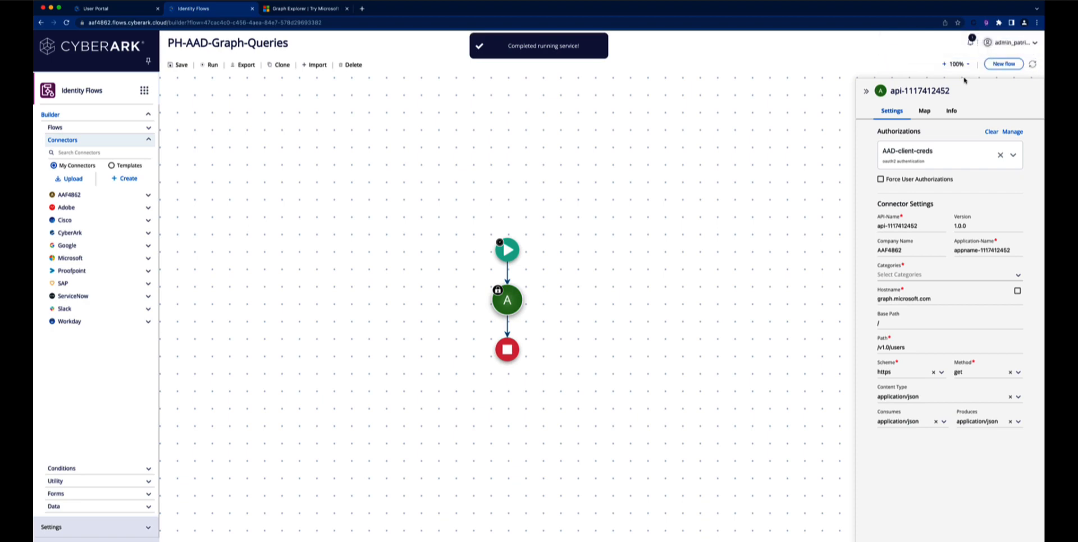
pyautogui.click(971, 41)
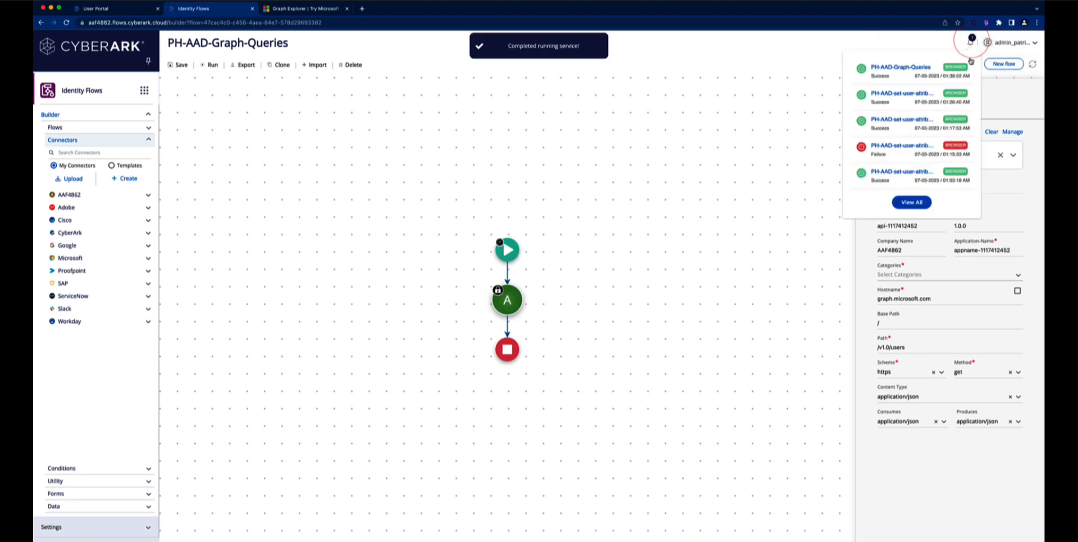
pyautogui.click(912, 66)
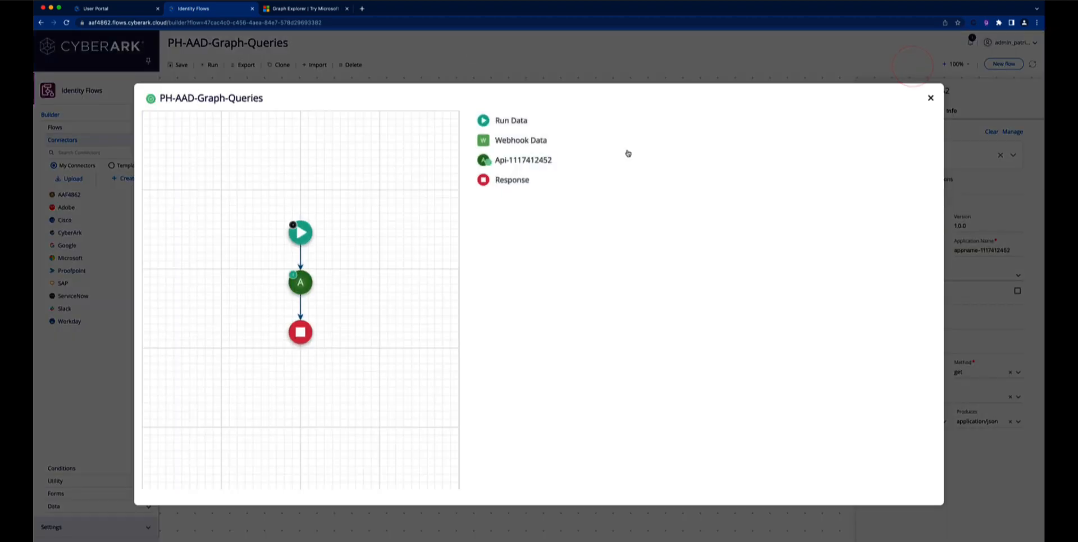
pyautogui.click(304, 286)
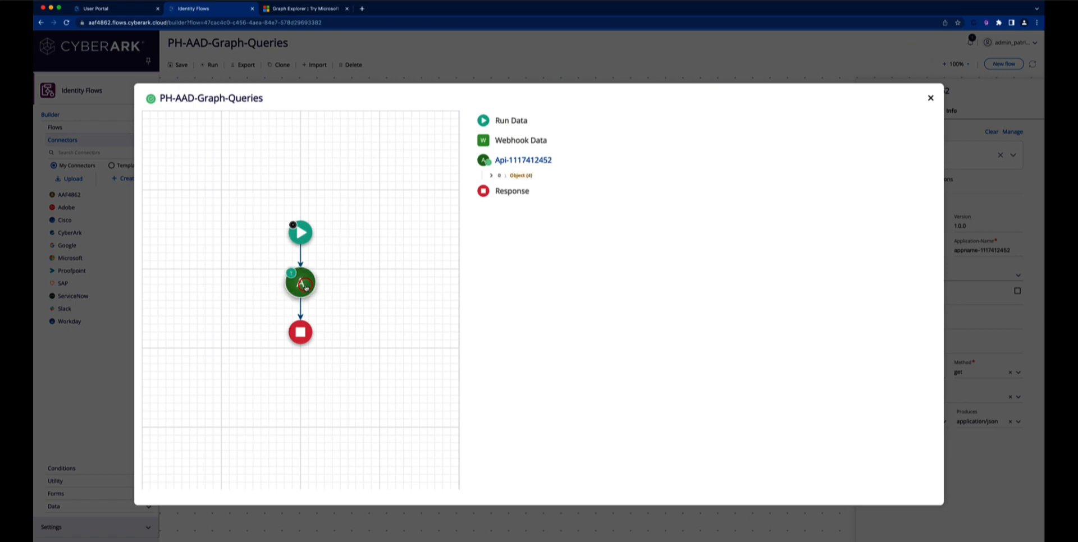
# Expand the received response body to the first returned user, copy that user's id value, and close the run details.
pyautogui.click(492, 177)
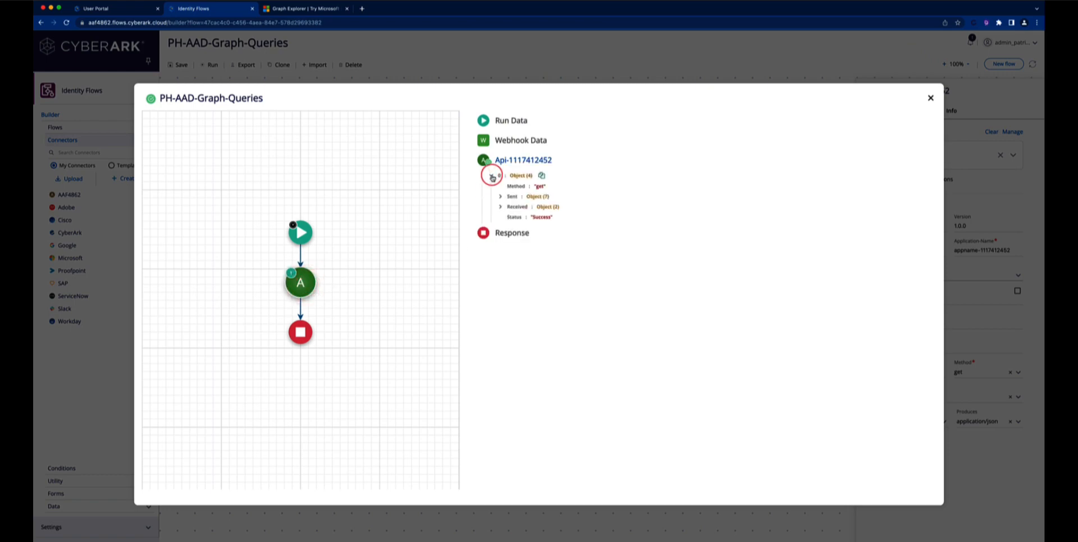
pyautogui.click(502, 206)
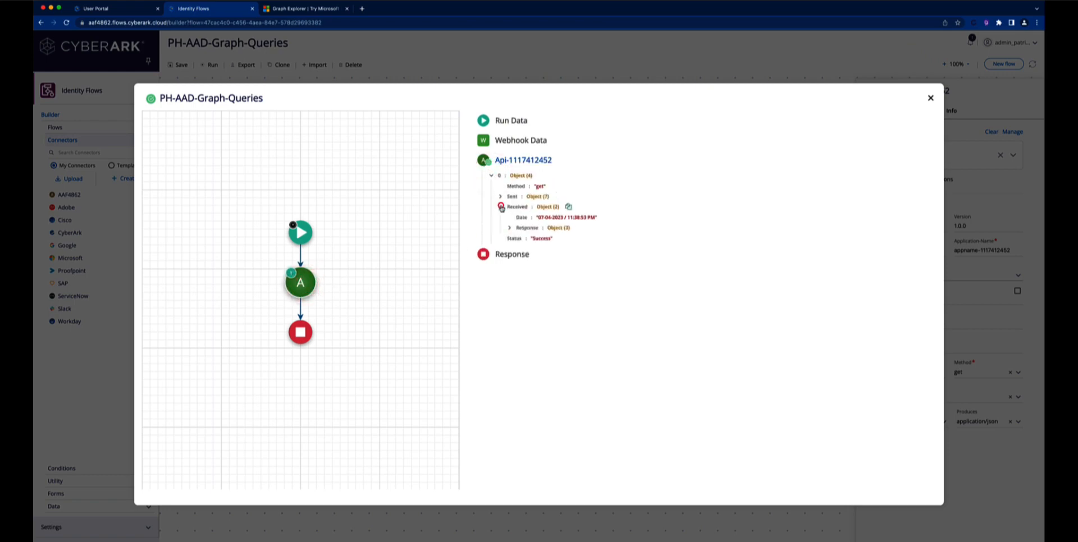
pyautogui.click(510, 228)
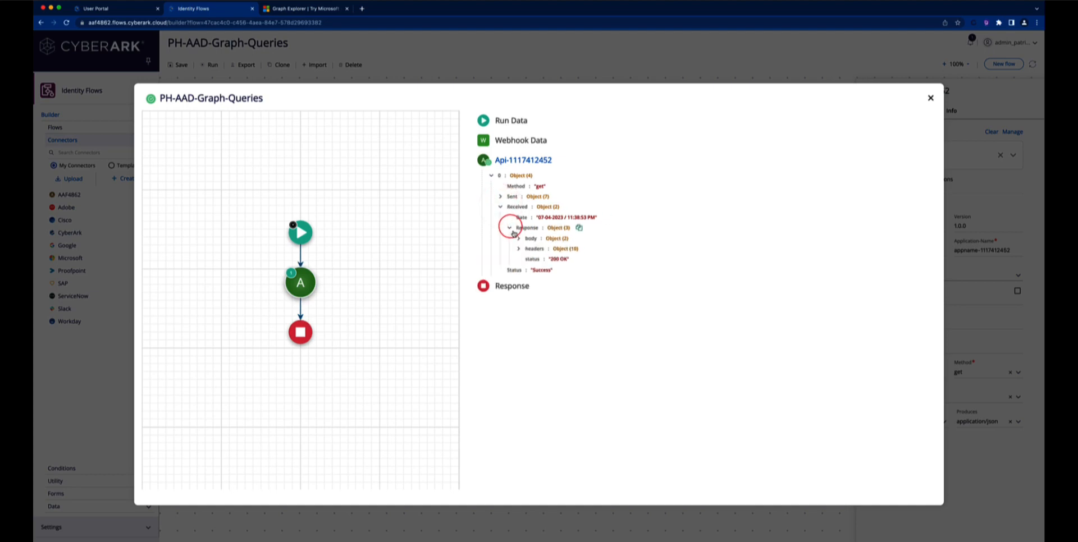
pyautogui.click(518, 239)
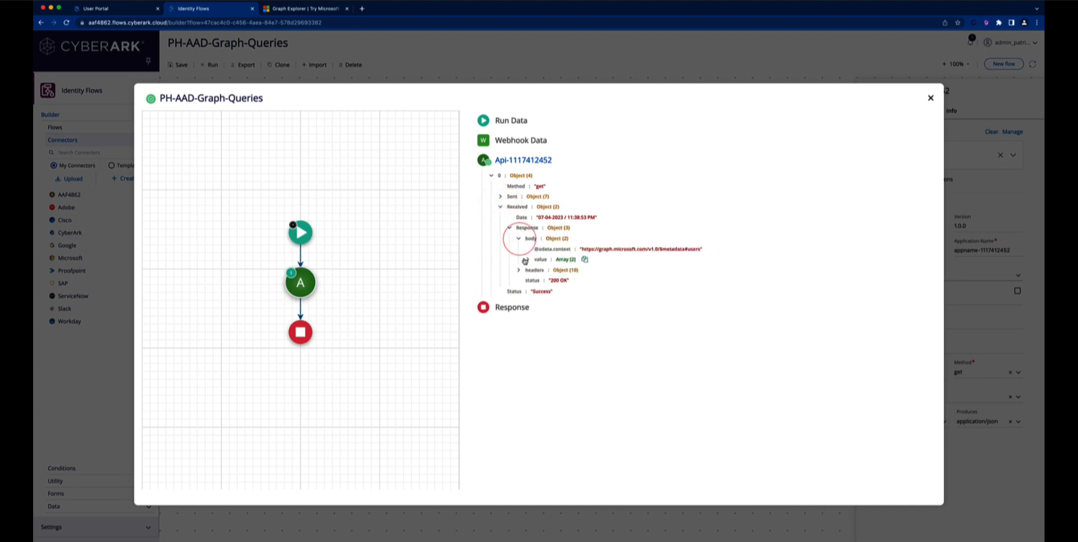
pyautogui.click(527, 260)
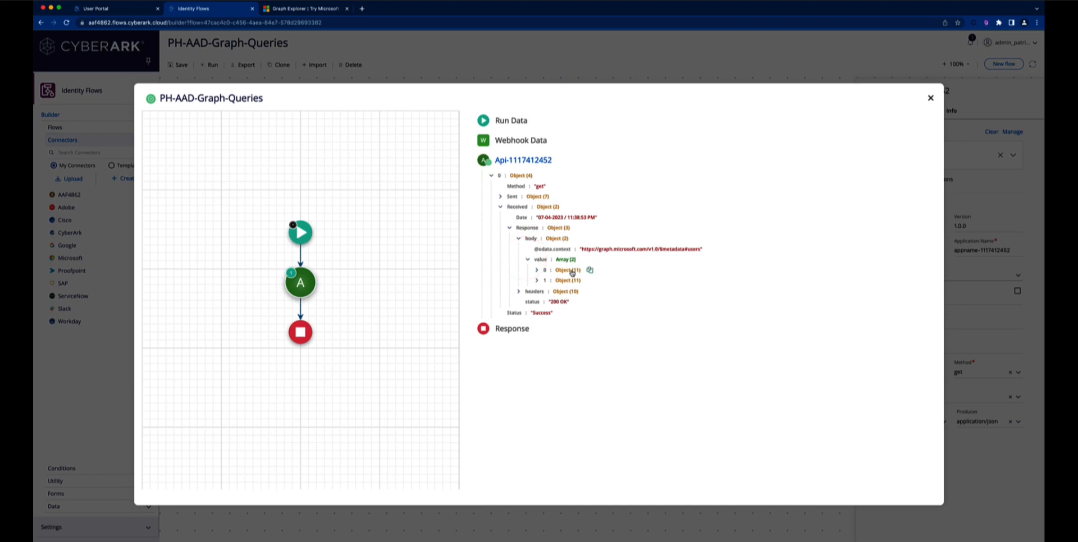
pyautogui.click(537, 271)
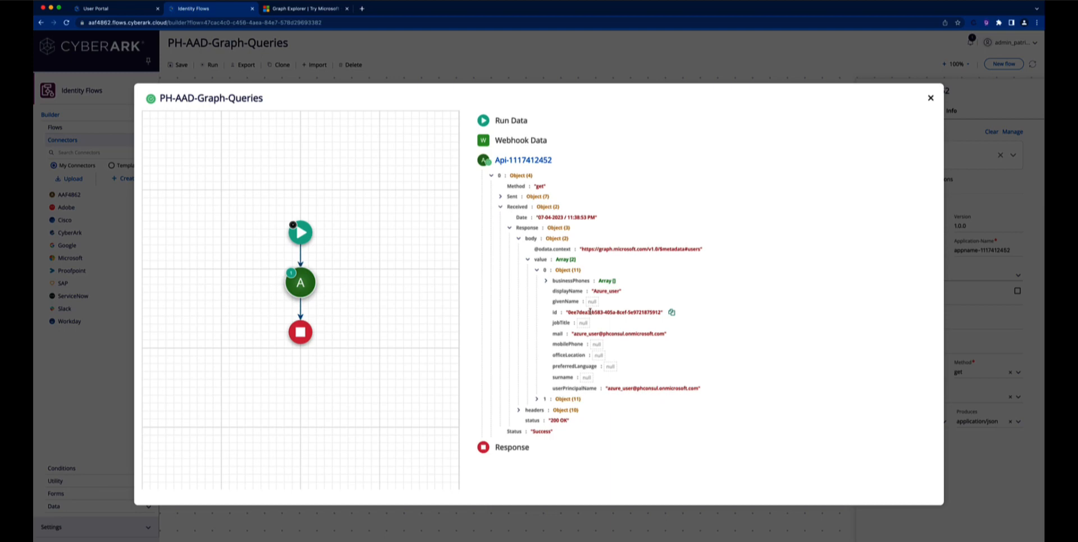
pyautogui.click(671, 314)
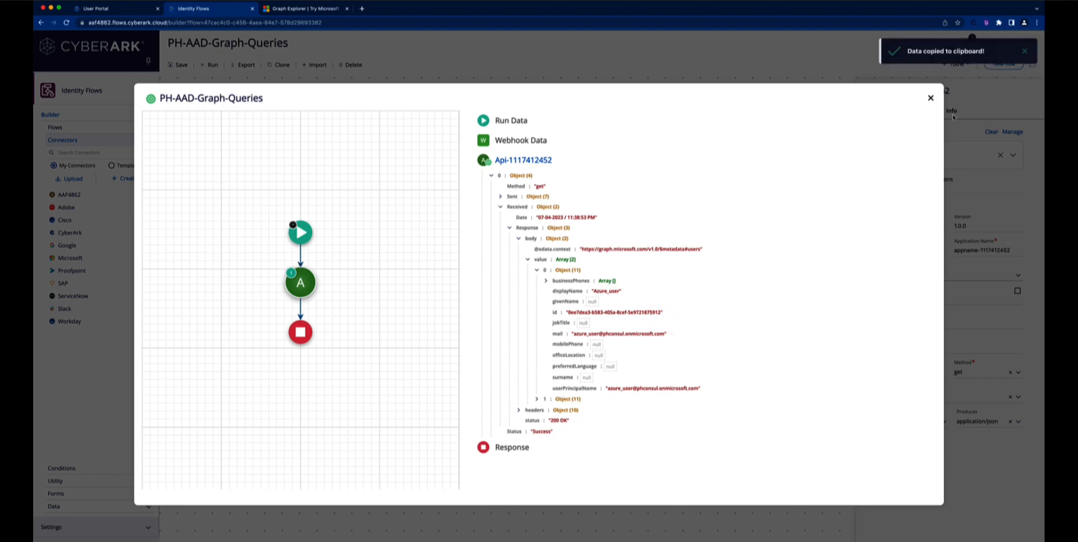
pyautogui.click(931, 99)
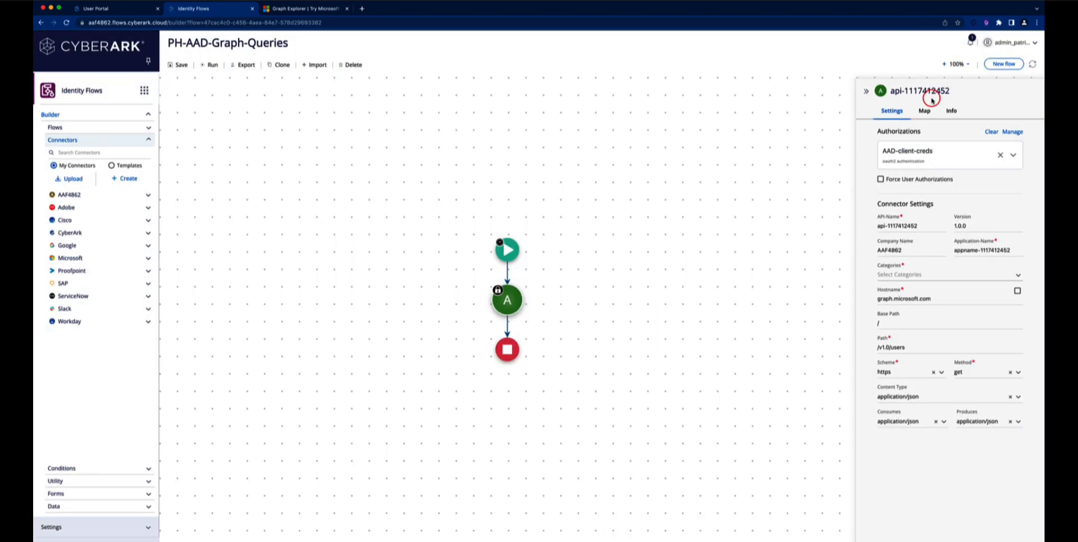
# Add a string path parameter named id with the description "user ID" to the API connector and paste the copied user id as its value.
pyautogui.click(800, 247)
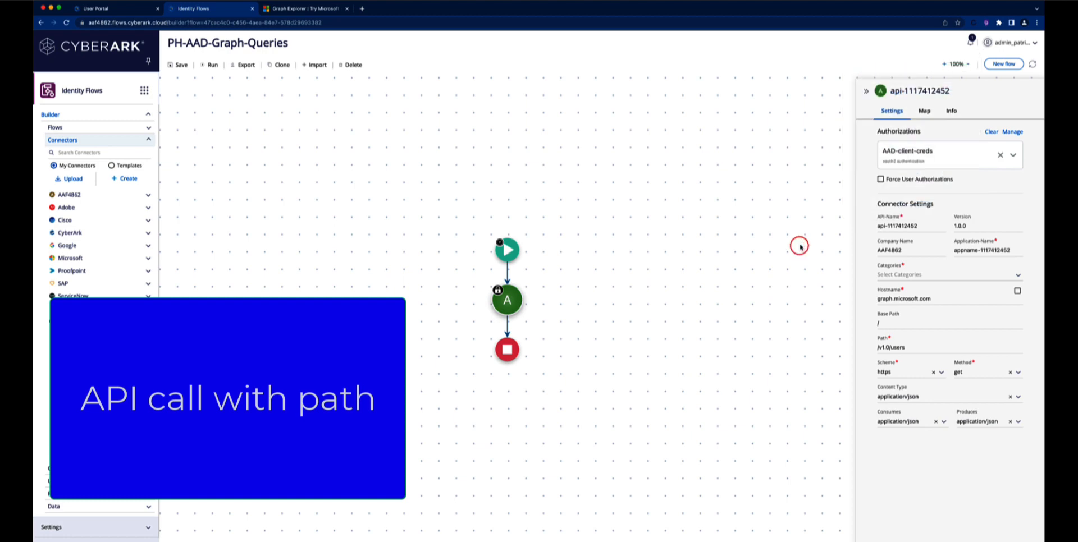
pyautogui.click(925, 111)
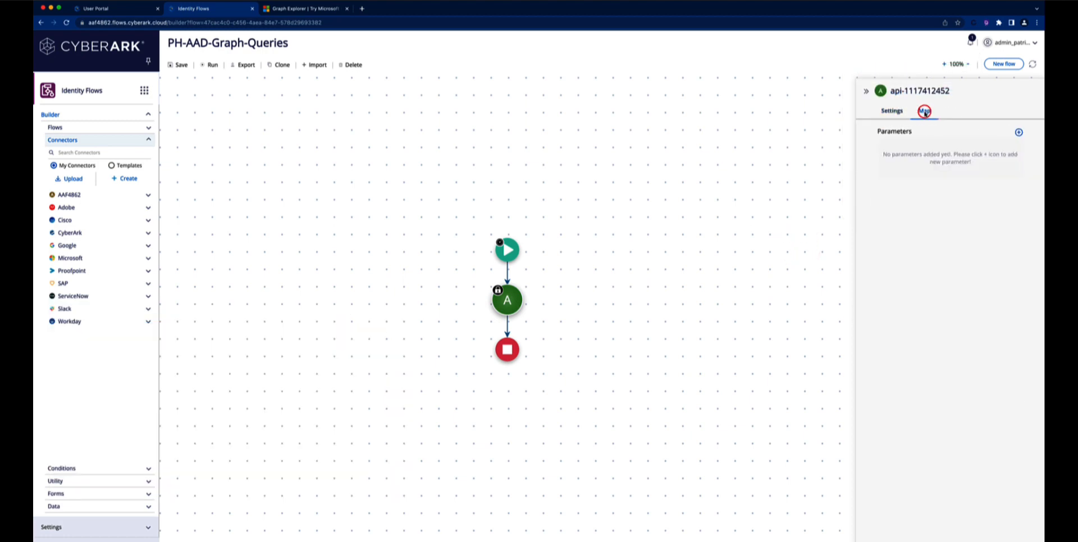
pyautogui.click(1019, 133)
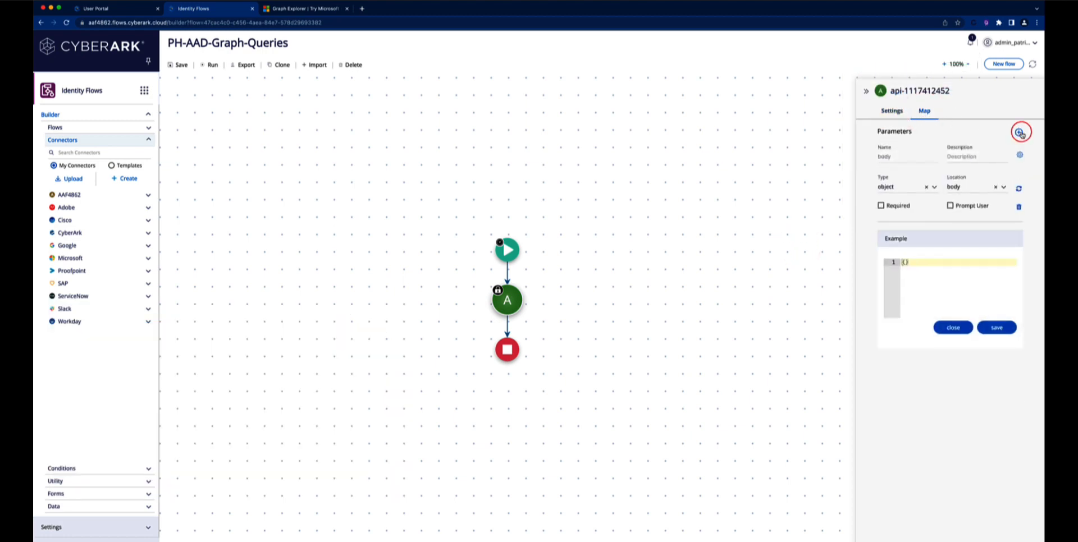
pyautogui.click(1004, 190)
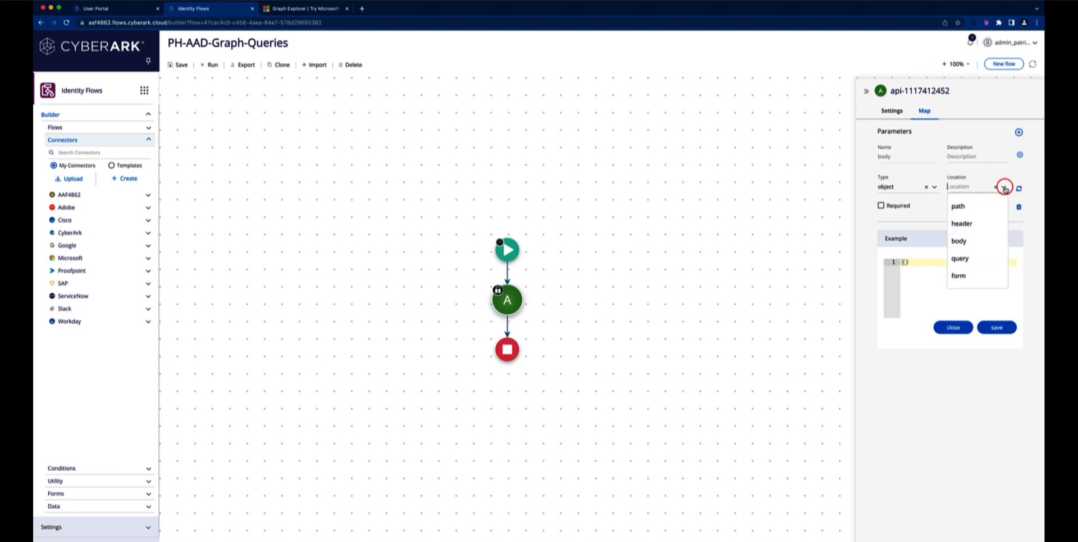
pyautogui.click(959, 207)
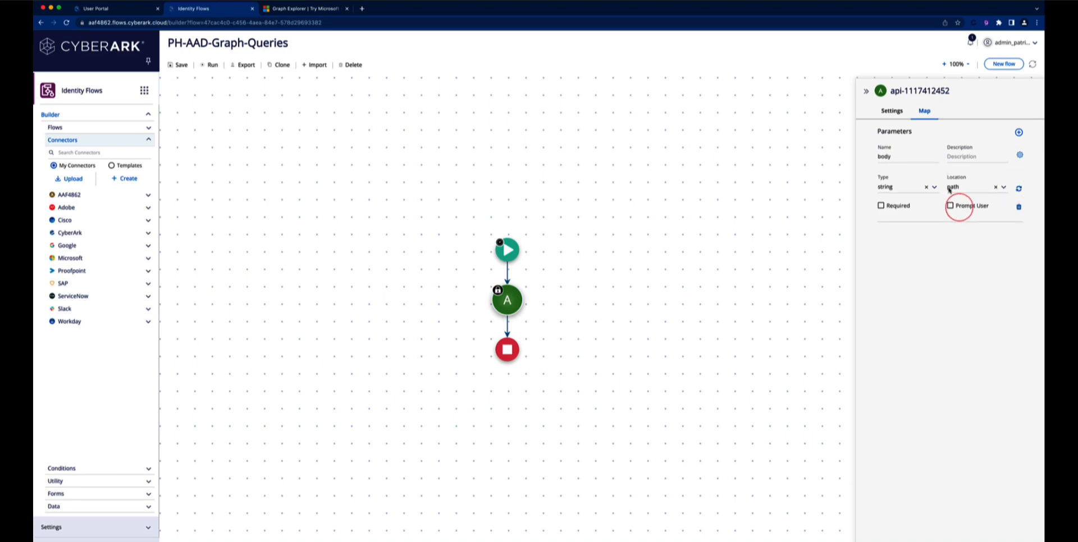
pyautogui.click(891, 157)
pyautogui.click(1020, 156)
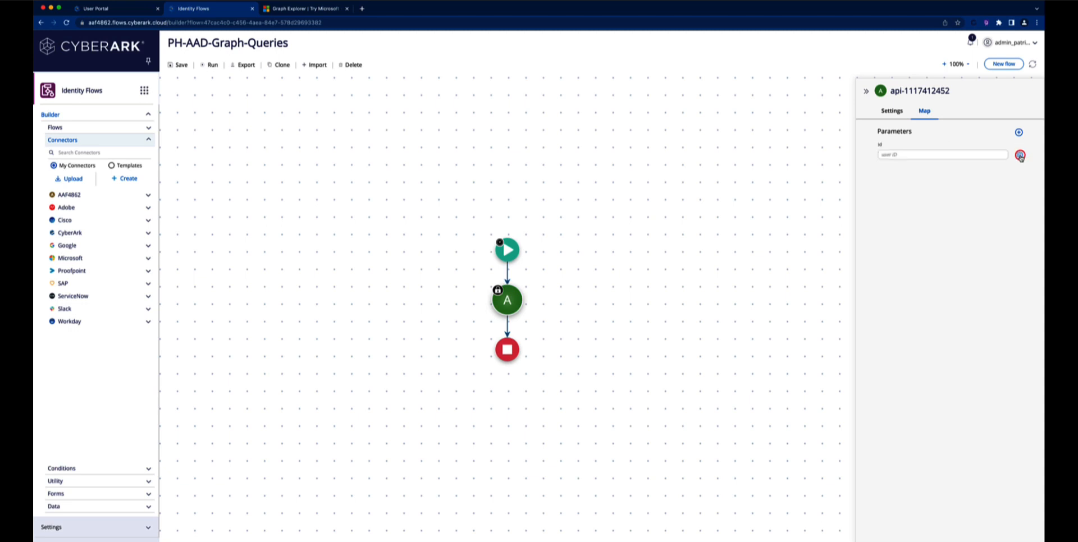
pyautogui.click(893, 155)
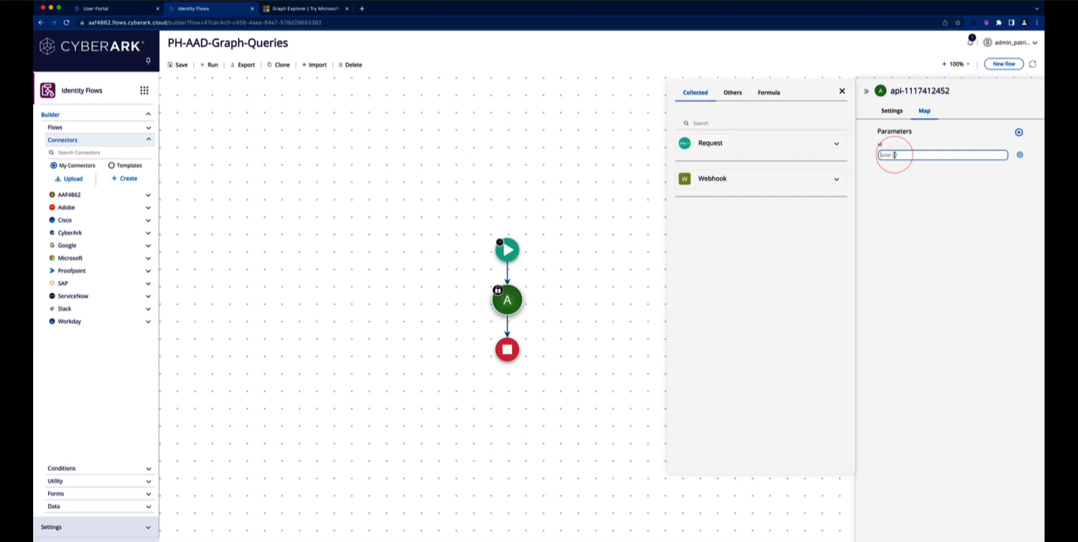
pyautogui.press('super+v')
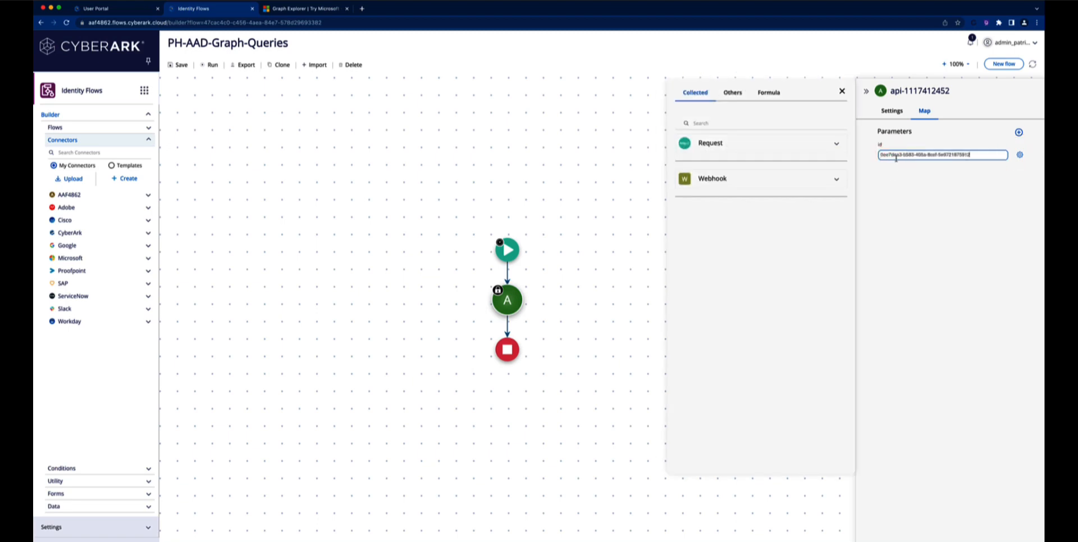
# Extend the API connector's path to /v1.0/users/{id} so that it references the path parameter.
pyautogui.click(892, 111)
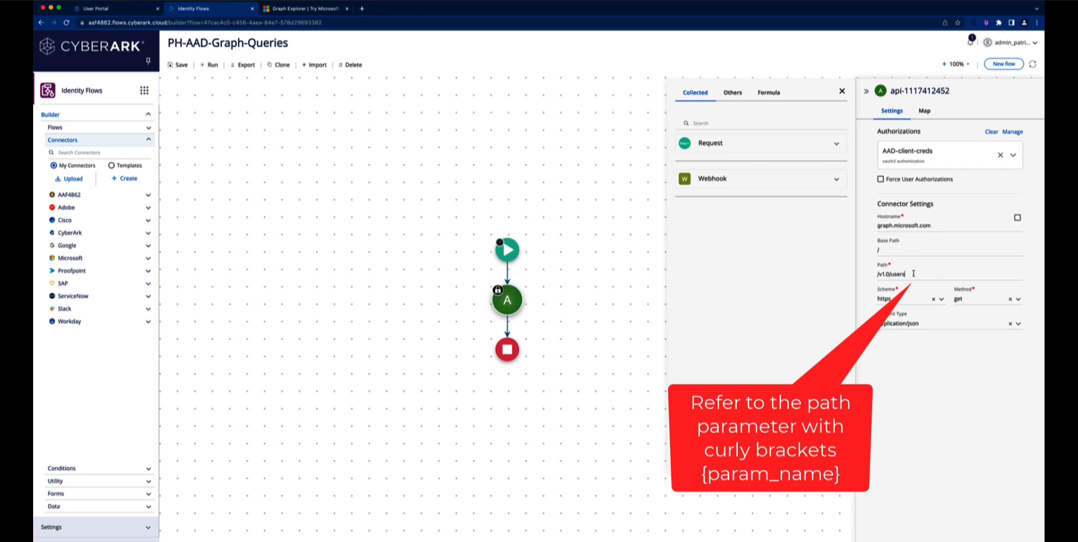
pyautogui.write('/{')
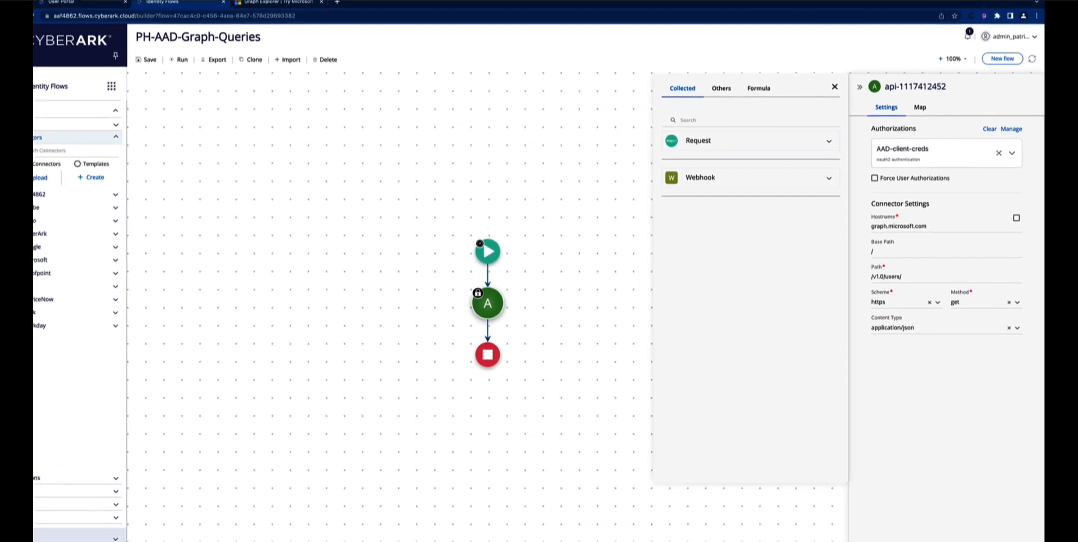
pyautogui.write('id')
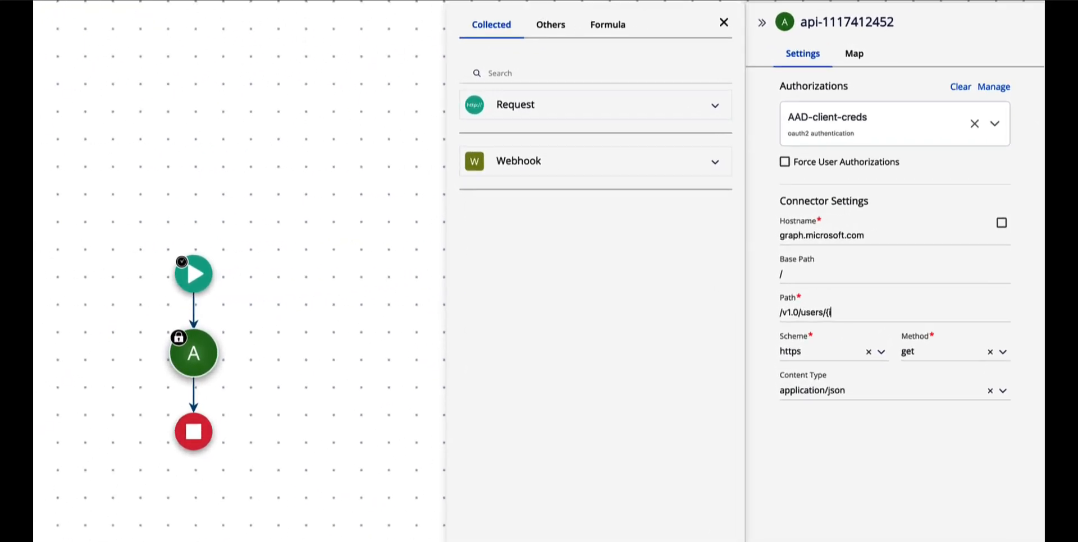
pyautogui.write('}')
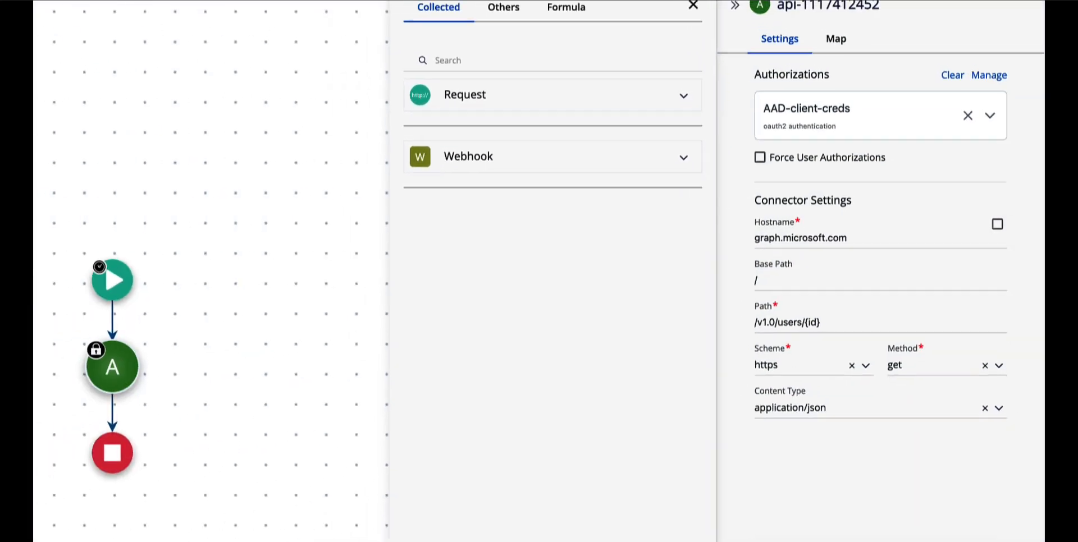
# Save and run the PH-AAD-Graph-Queries flow, and open the API connector's result in the newest run's details.
pyautogui.click(98, 52)
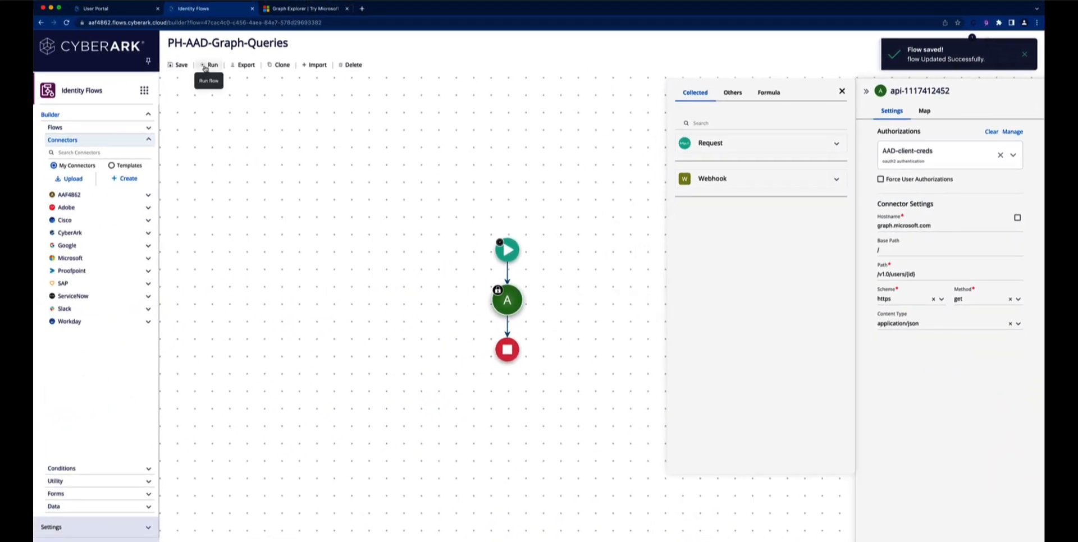
pyautogui.click(203, 67)
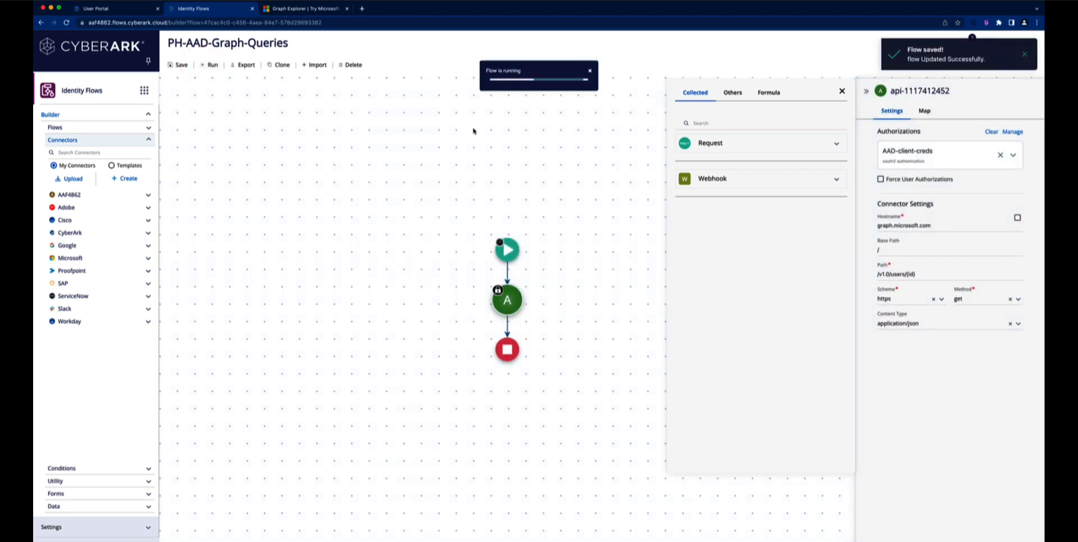
pyautogui.click(1024, 55)
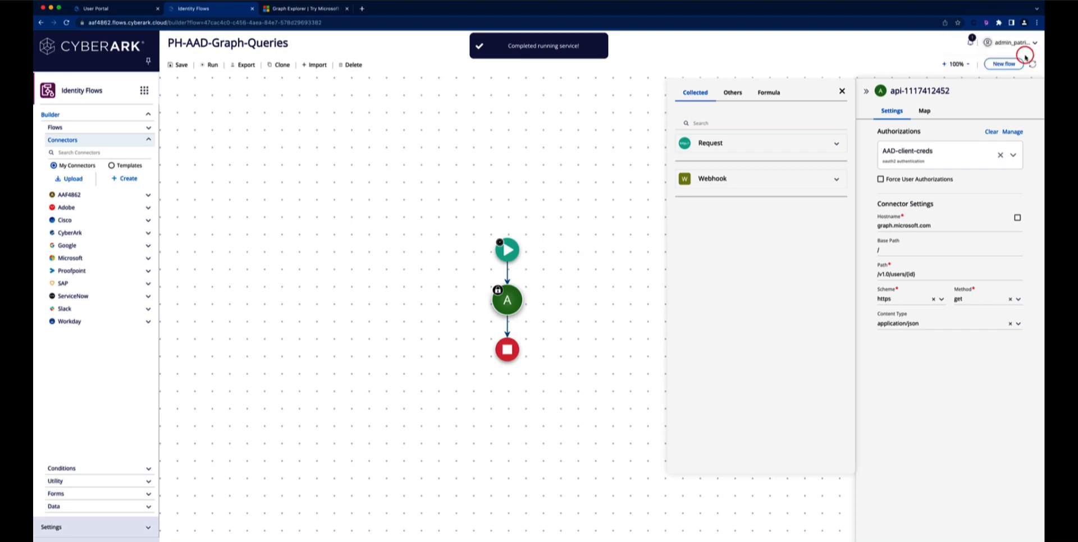
pyautogui.click(972, 43)
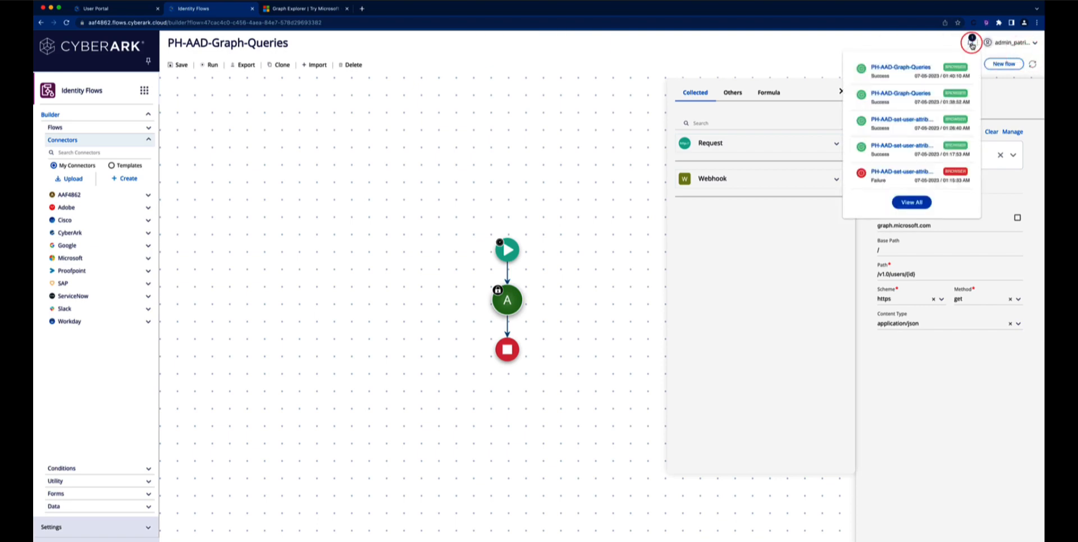
pyautogui.click(905, 68)
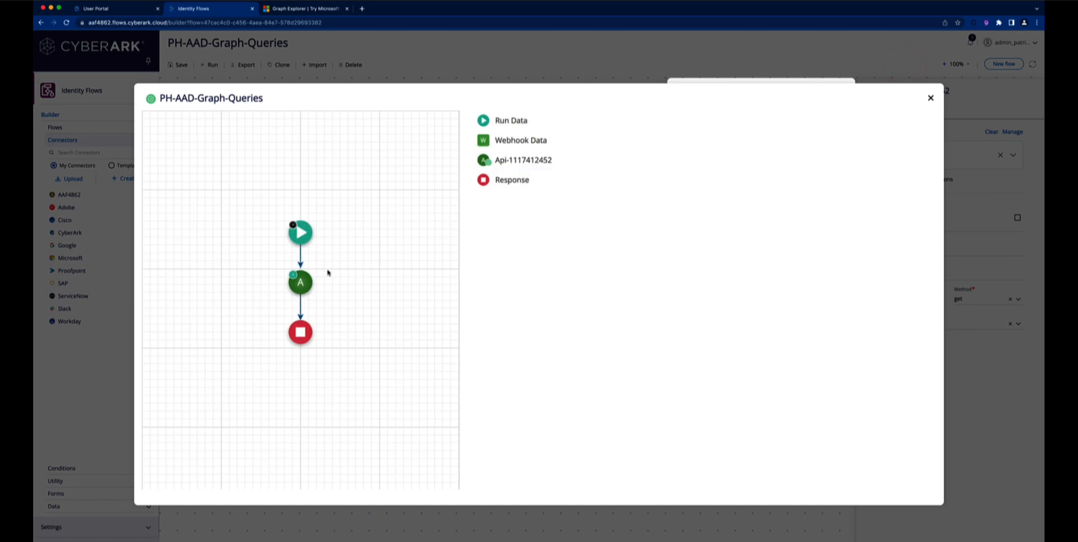
pyautogui.click(301, 283)
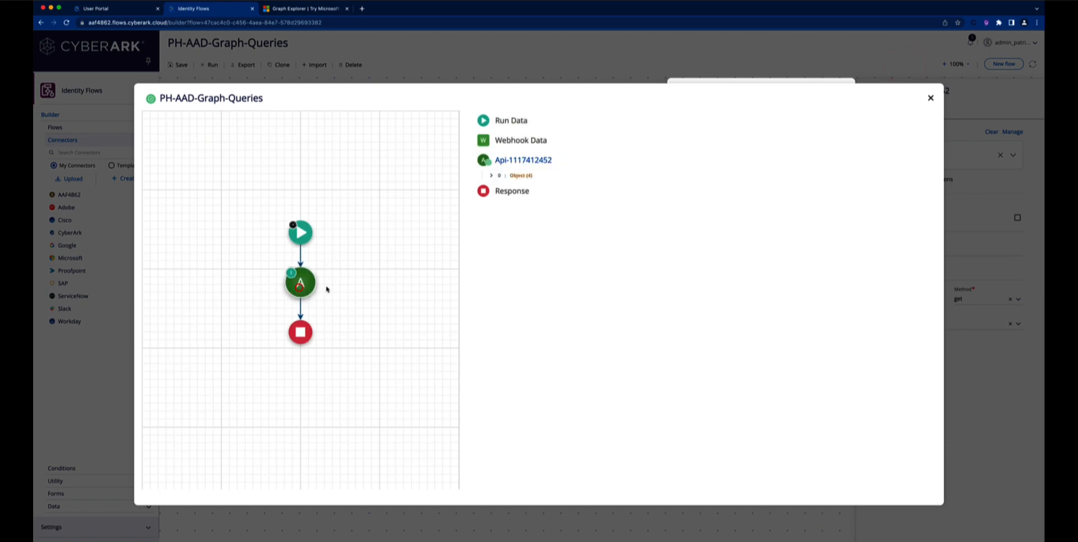
# Expand the sent request's body and path objects and compare the path id with the user id in the request URL.
pyautogui.click(492, 176)
pyautogui.click(501, 197)
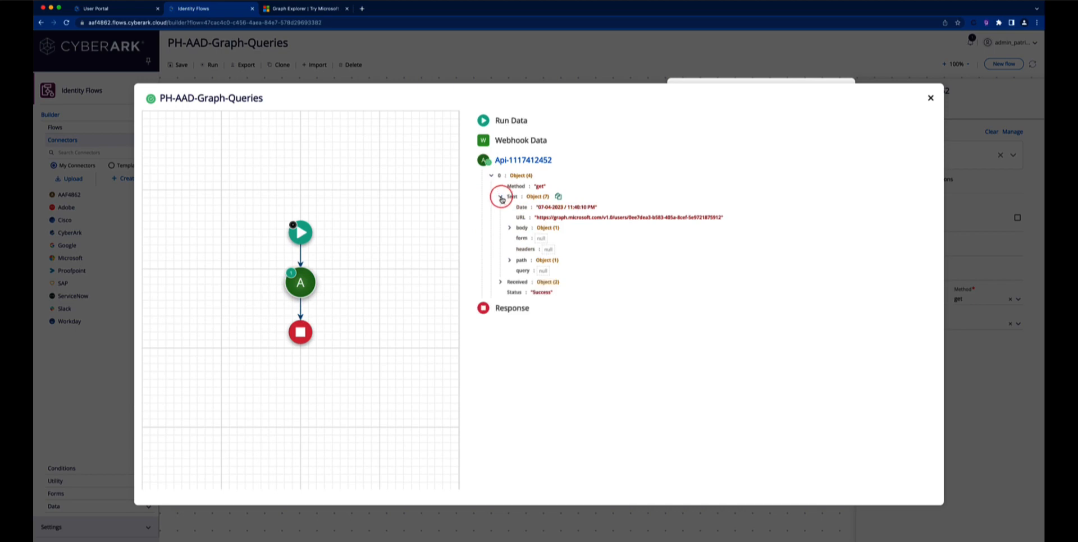
pyautogui.click(509, 228)
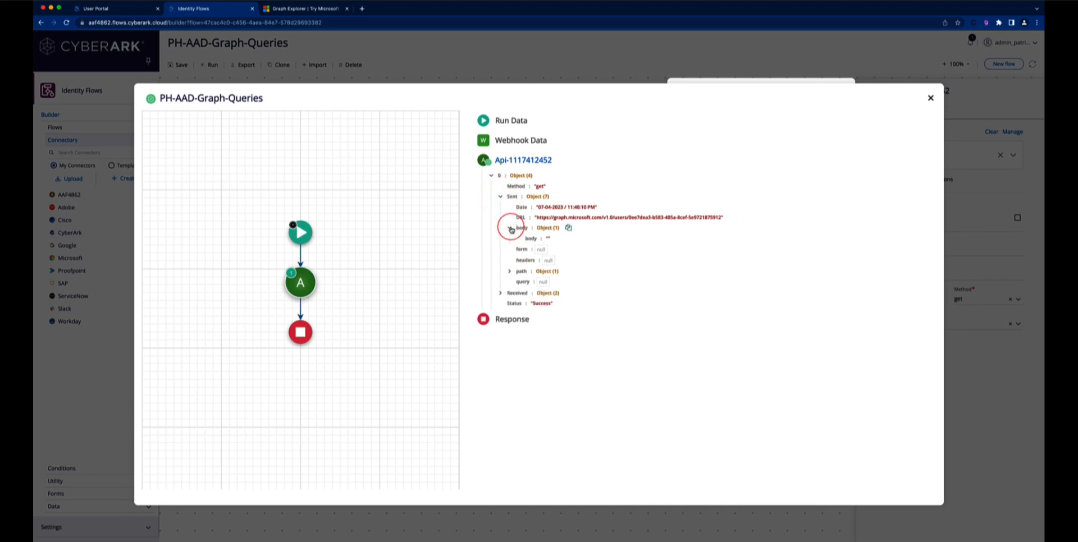
pyautogui.click(510, 228)
pyautogui.click(510, 260)
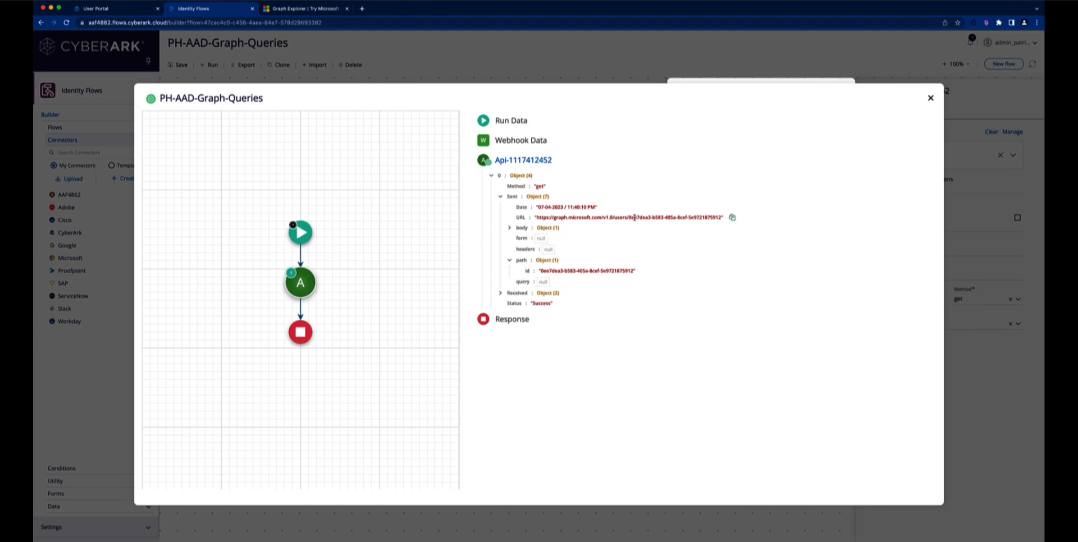
pyautogui.moveTo(629, 217); pyautogui.dragTo(726, 219)
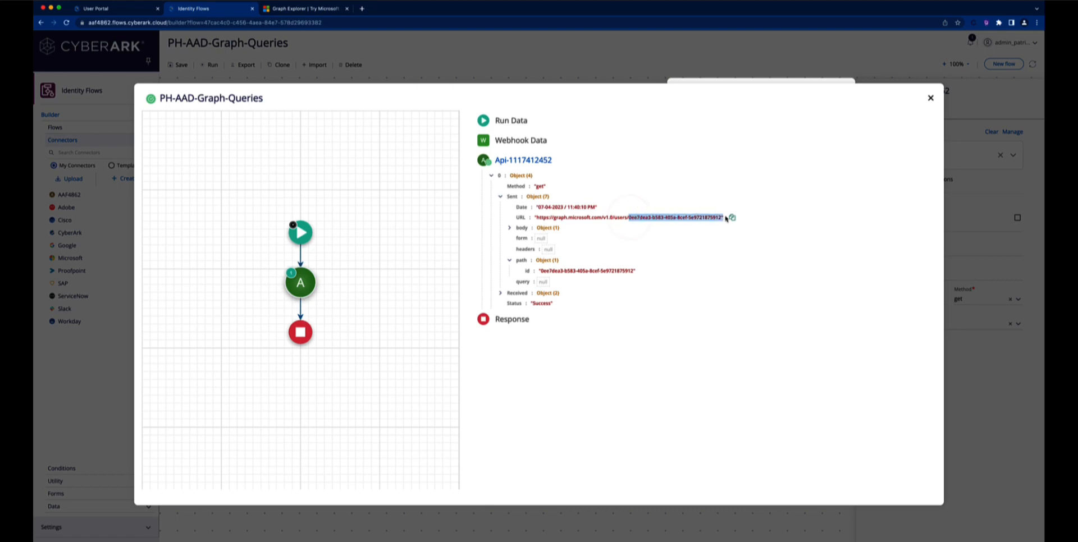
# Expand the received response body to review the returned user's attributes, and close the run details.
pyautogui.click(501, 293)
pyautogui.click(510, 314)
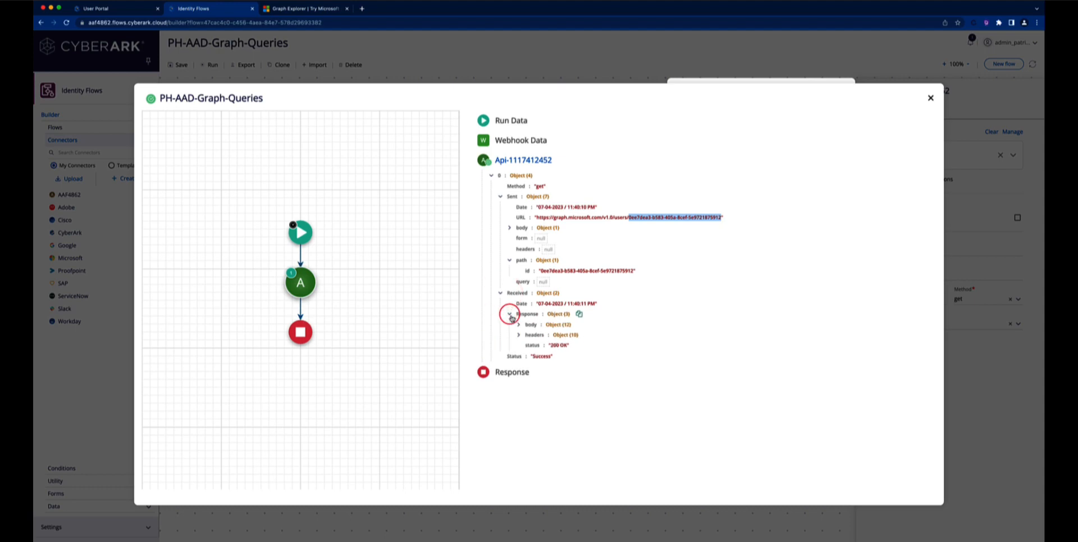
pyautogui.click(518, 325)
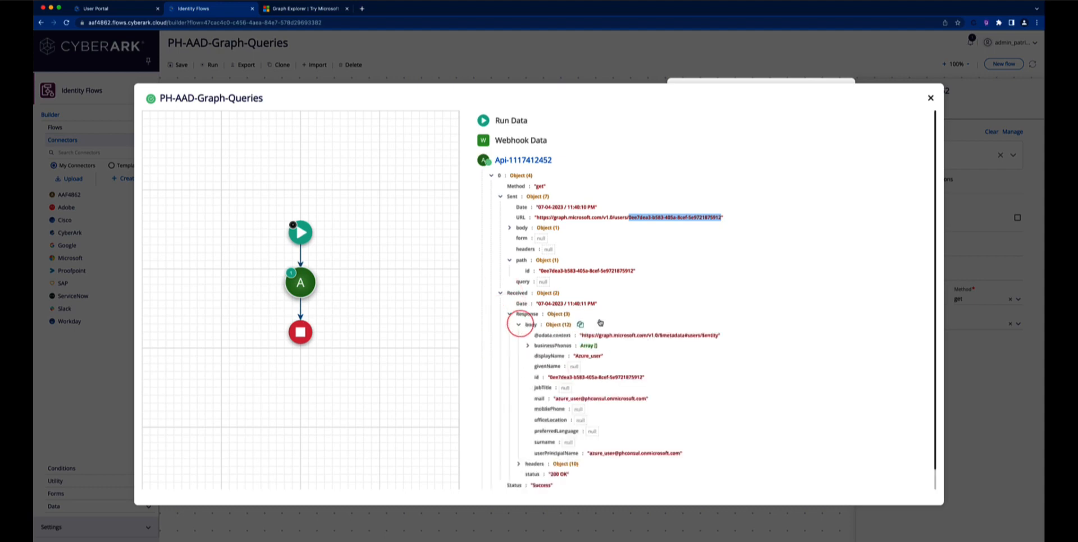
pyautogui.scroll(-1, 695, 322)
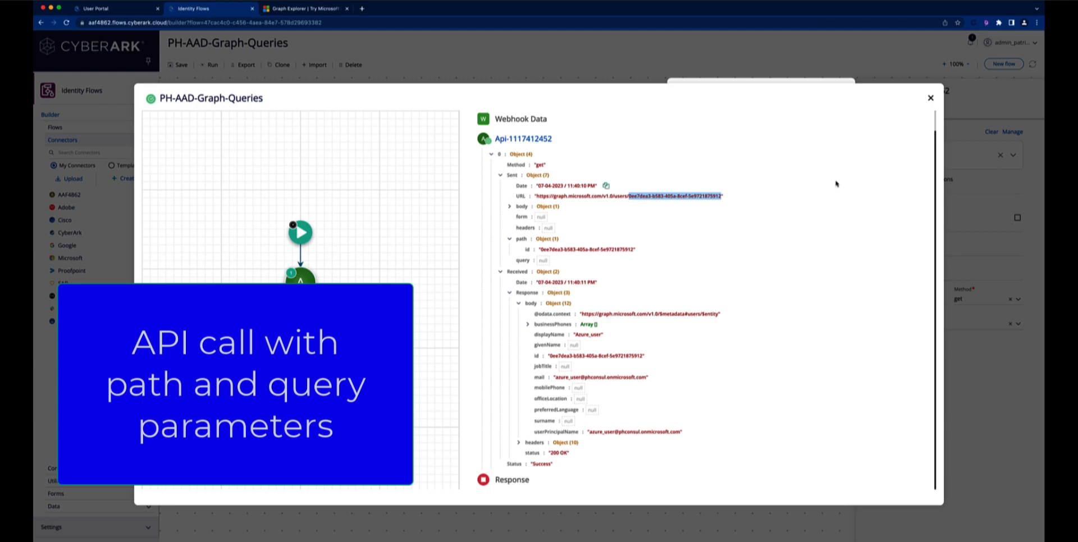
pyautogui.click(930, 99)
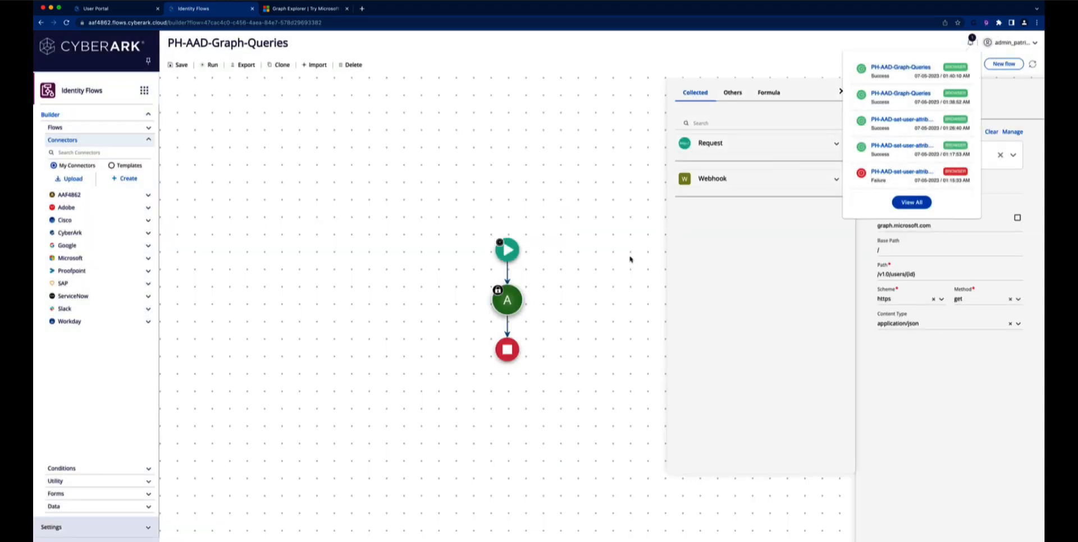
# Add a string query parameter named $select to the API connector with the value "id, displayName, mail, onPremisesExtensionAttributes".
pyautogui.click(514, 307)
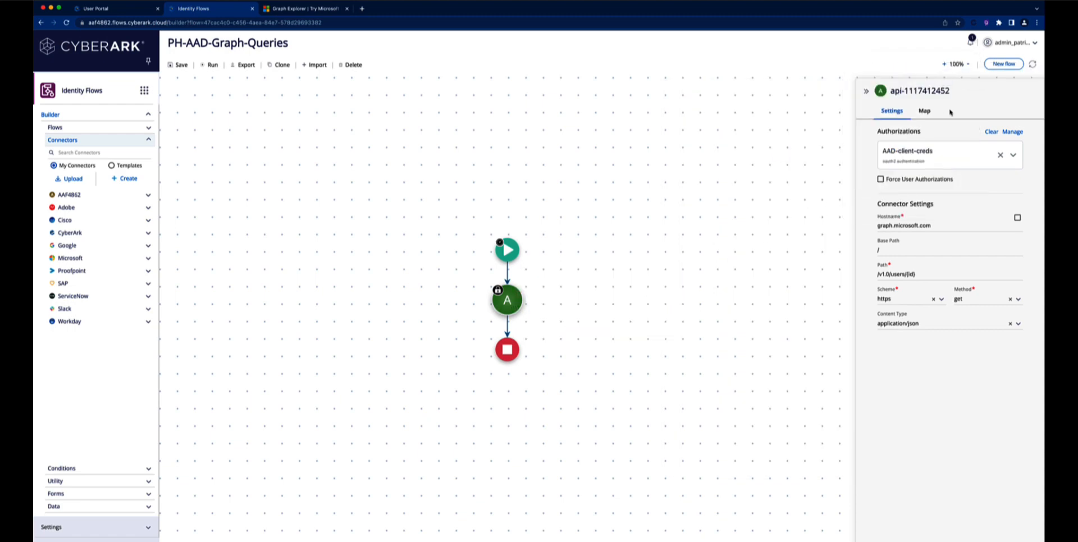
pyautogui.click(925, 112)
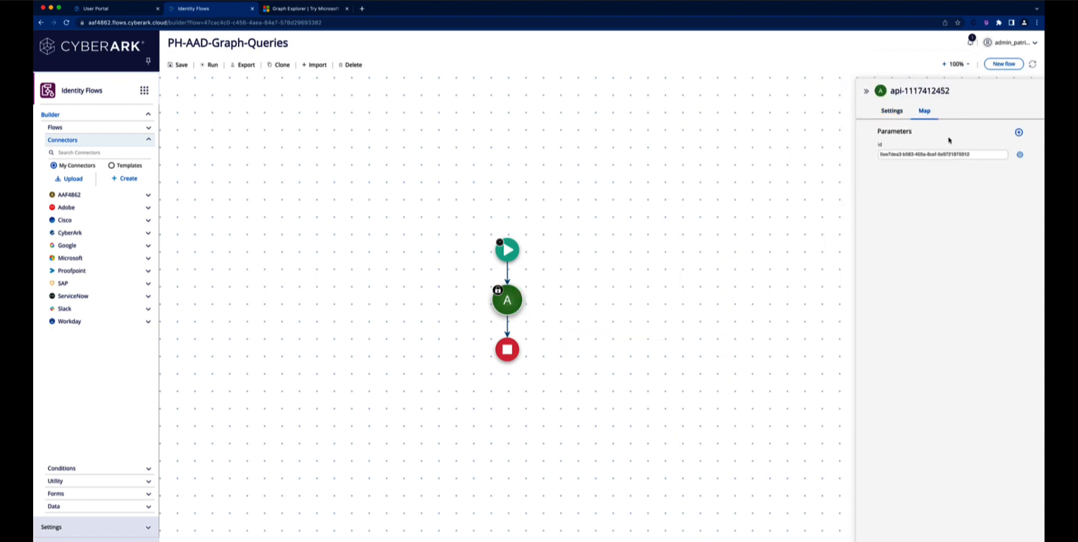
pyautogui.click(1018, 133)
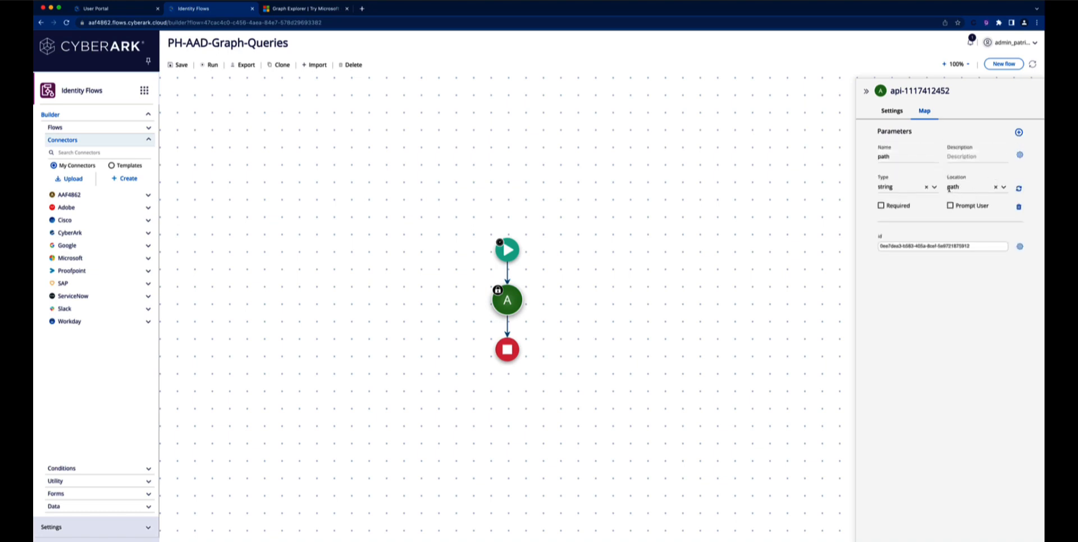
pyautogui.click(959, 188)
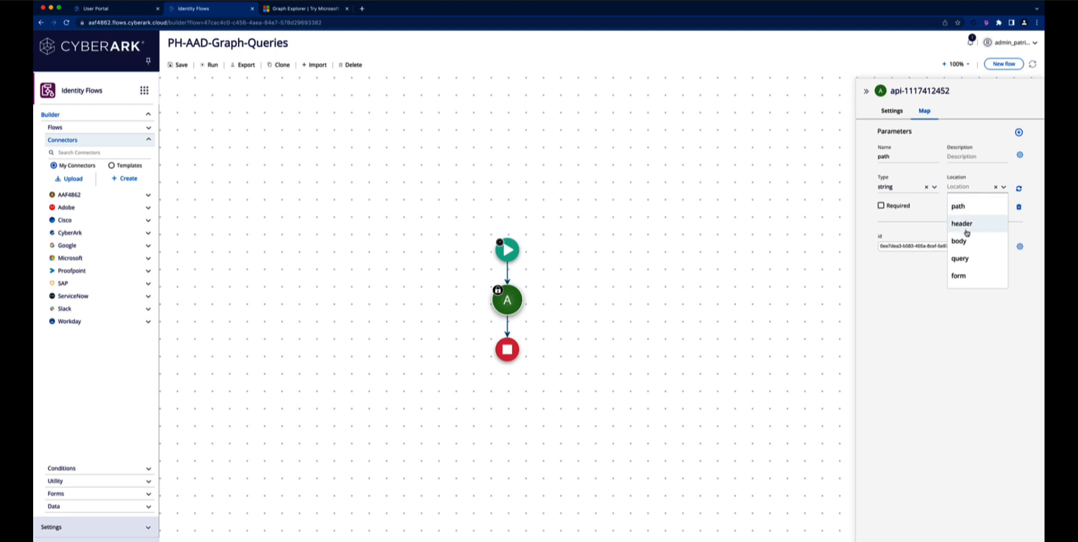
pyautogui.click(962, 258)
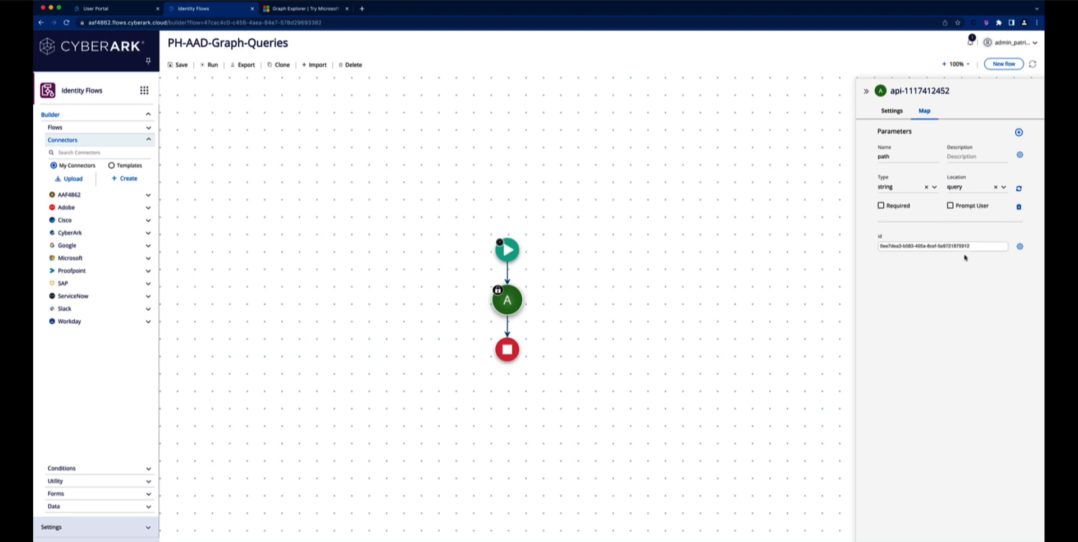
pyautogui.moveTo(889, 156); pyautogui.dragTo(869, 157)
pyautogui.write('$select')
pyautogui.press('Return')
pyautogui.click(906, 154)
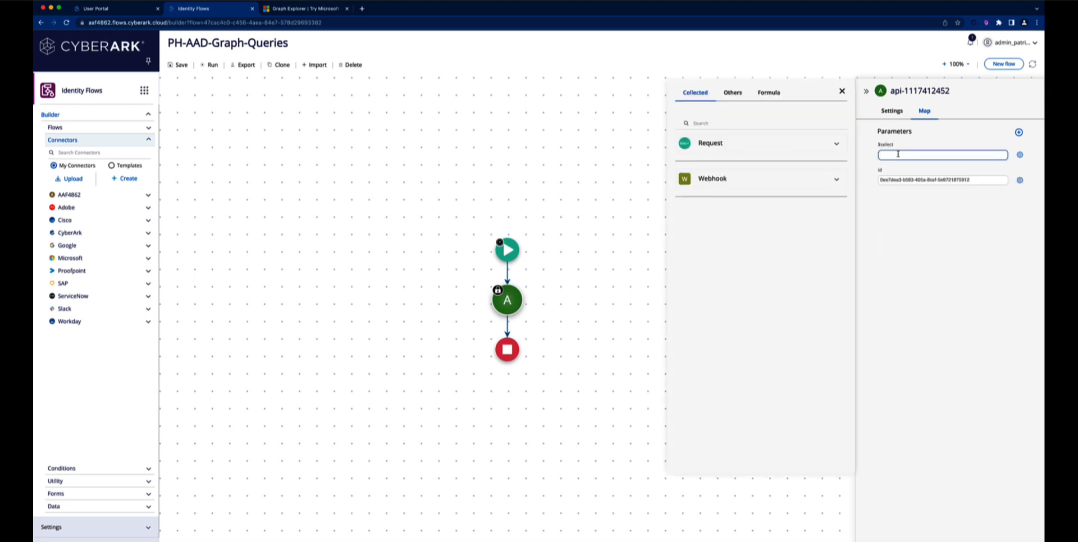
pyautogui.write('id, displayName, mail, onPremisesExtensionAttributes')
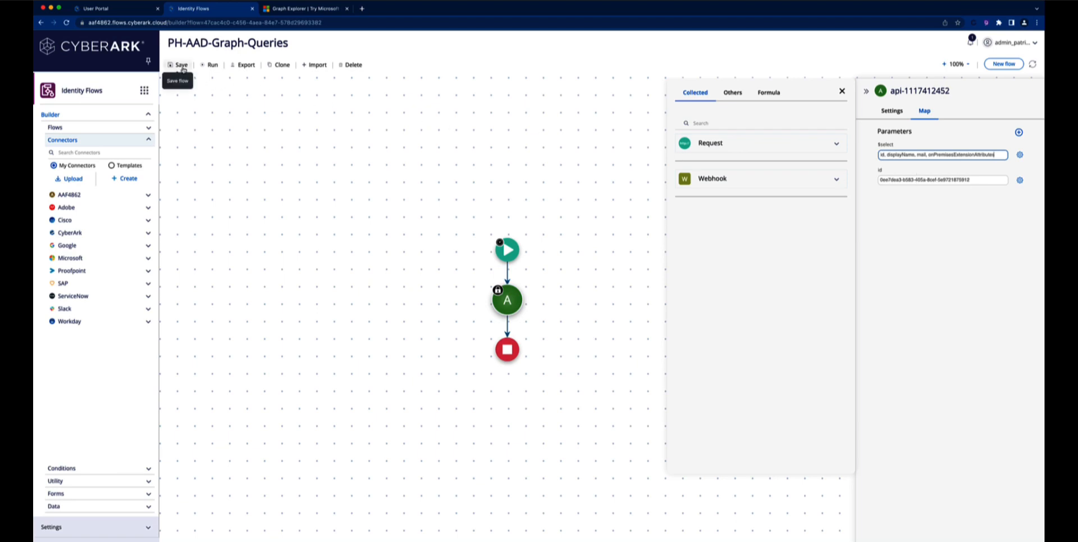
# Save and run the PH-AAD-Graph-Queries flow with its $select parameter, and open the details of the newest run.
pyautogui.click(181, 66)
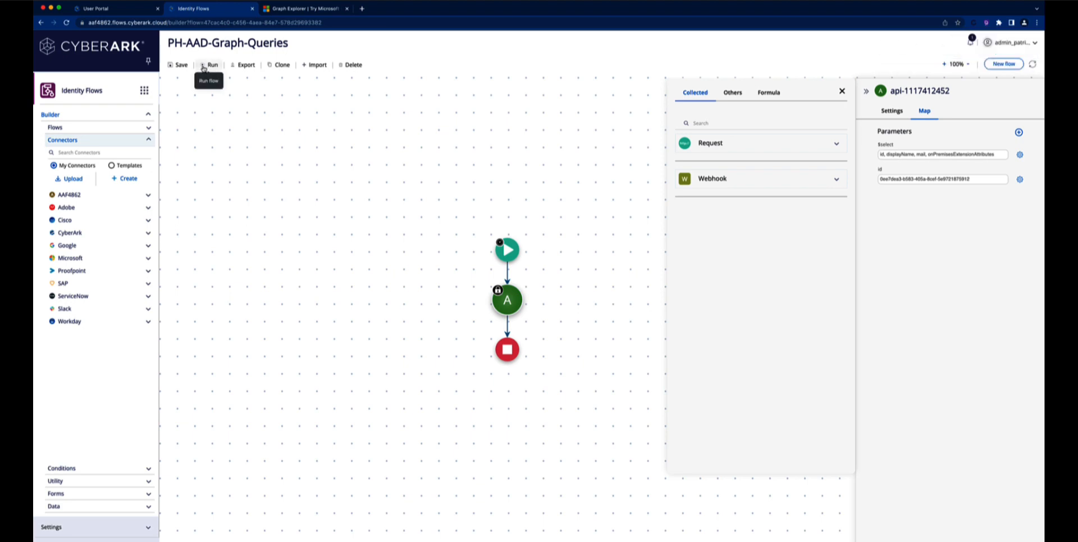
pyautogui.click(209, 65)
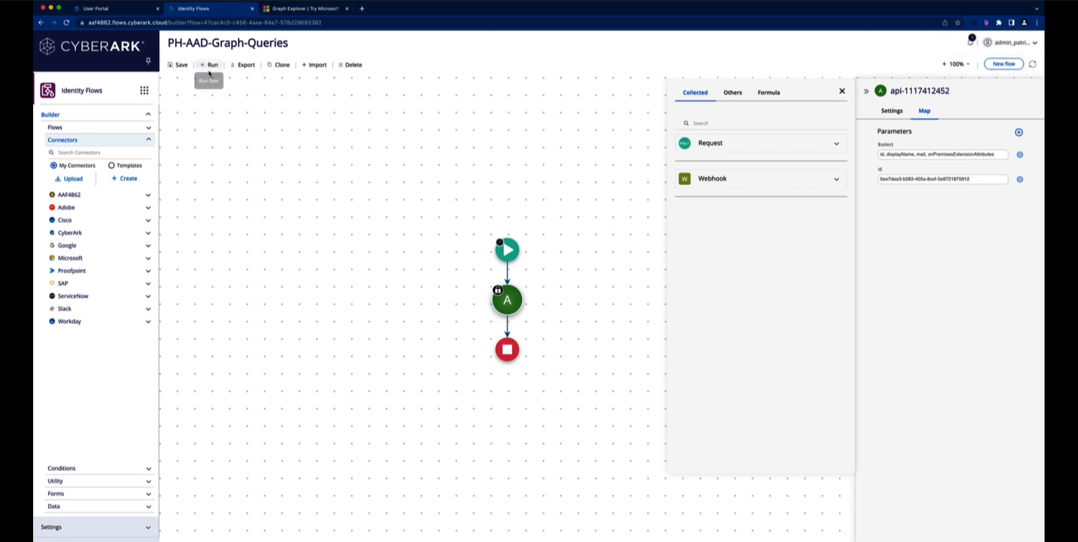
pyautogui.click(209, 71)
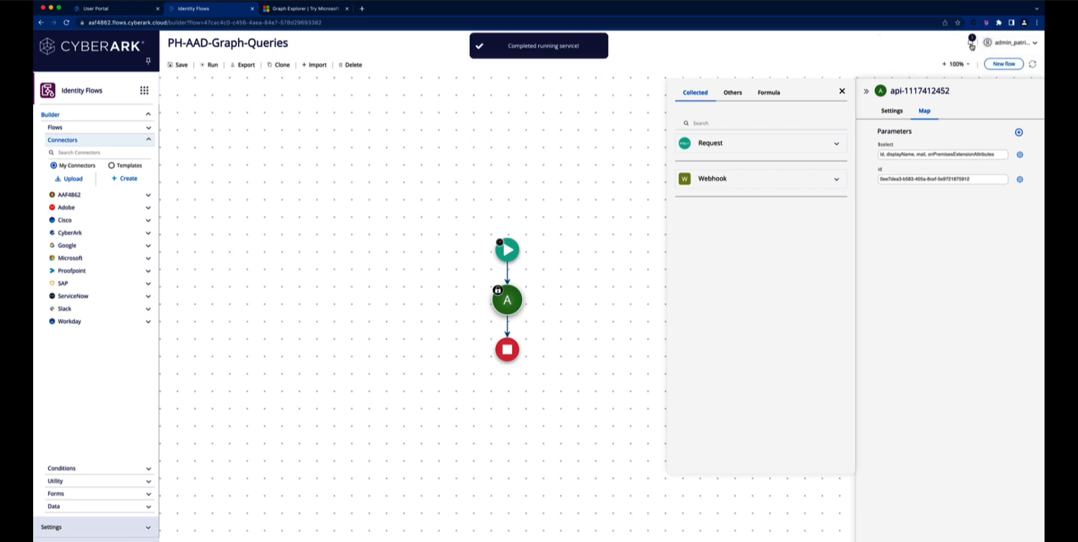
pyautogui.click(972, 45)
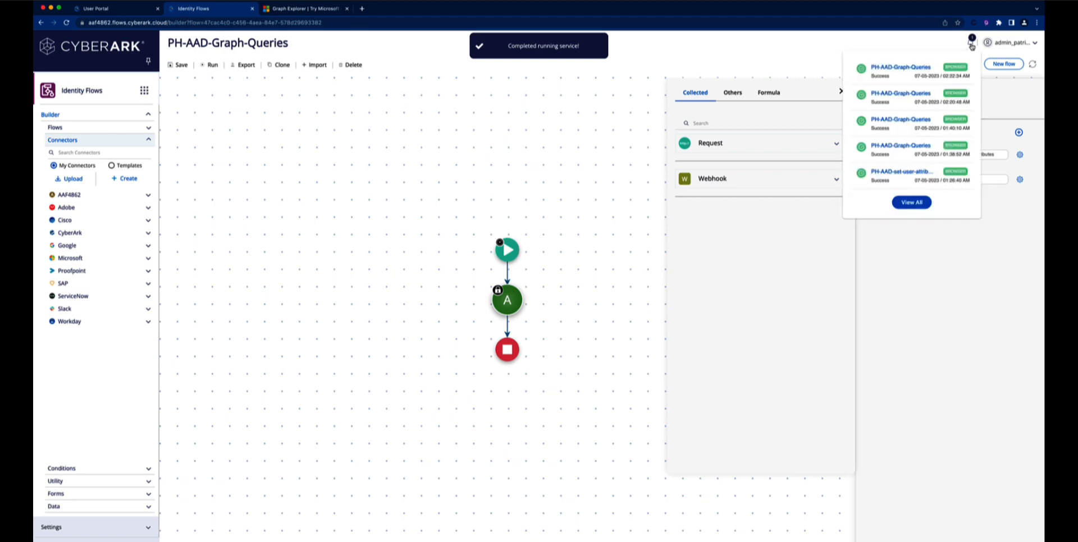
pyautogui.click(928, 79)
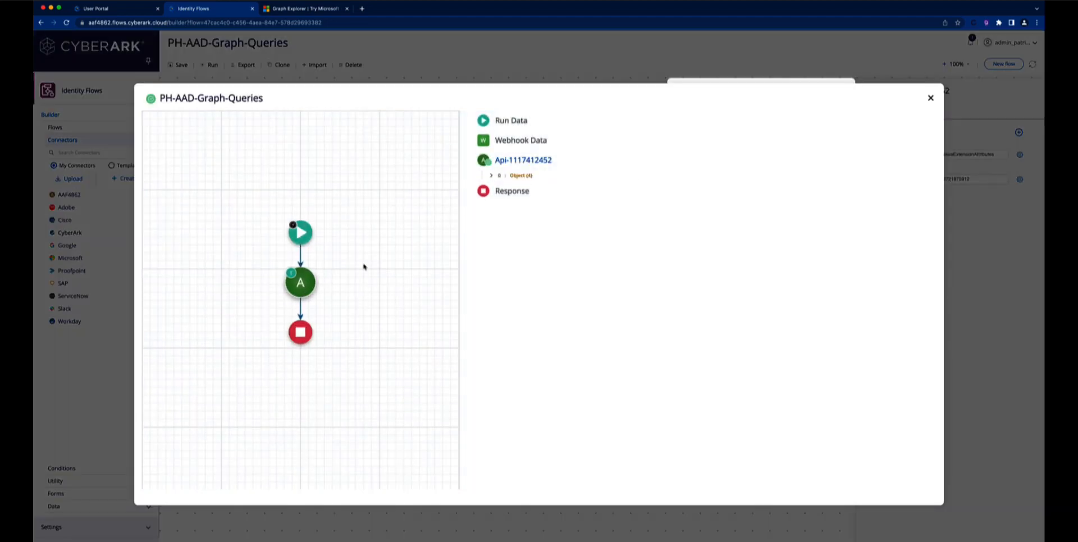
# Expand the API connector's sent request to check the user id in the URL and the $select value in the query object.
pyautogui.click(491, 176)
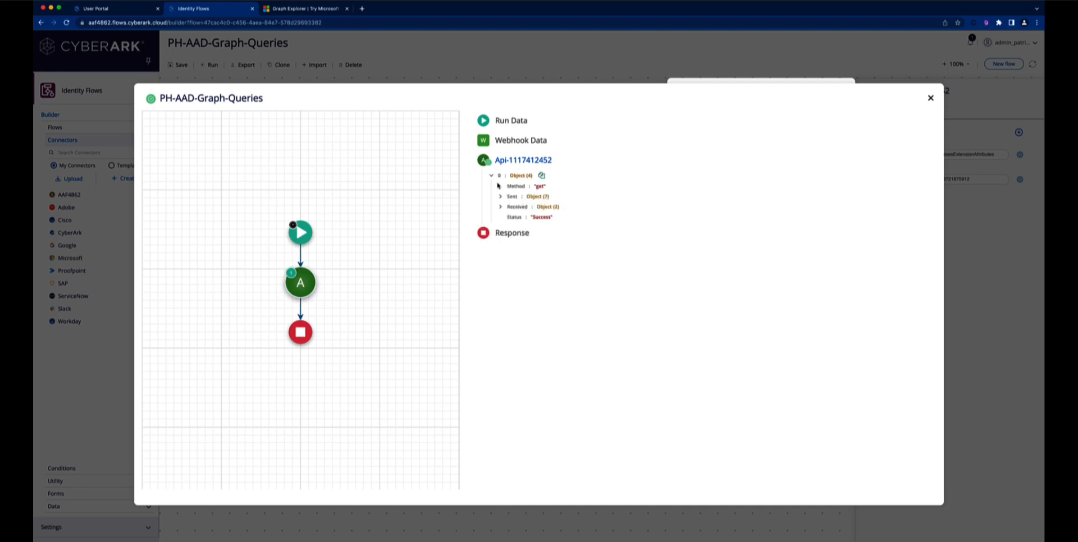
pyautogui.click(500, 196)
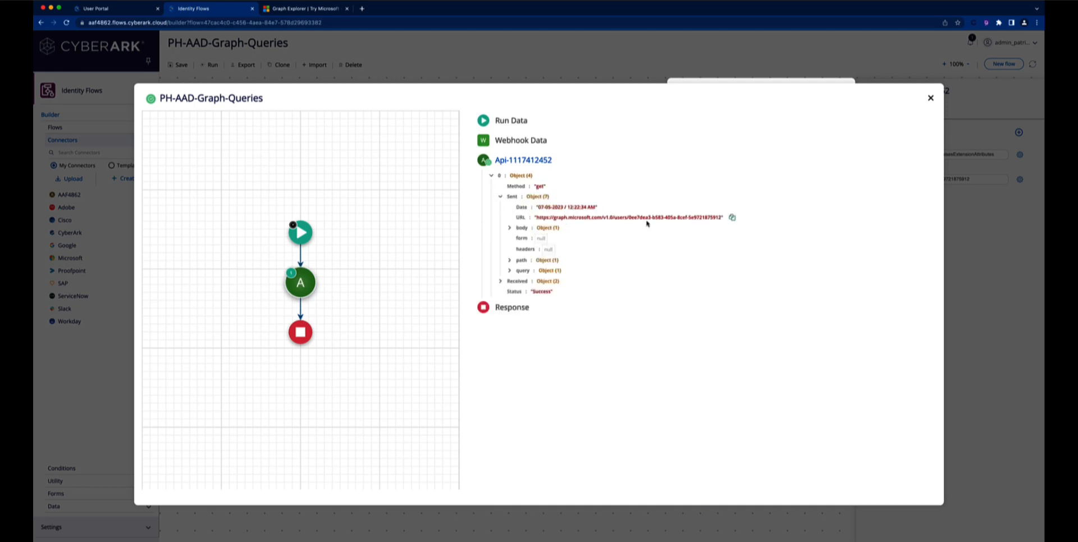
pyautogui.moveTo(630, 217); pyautogui.dragTo(723, 217)
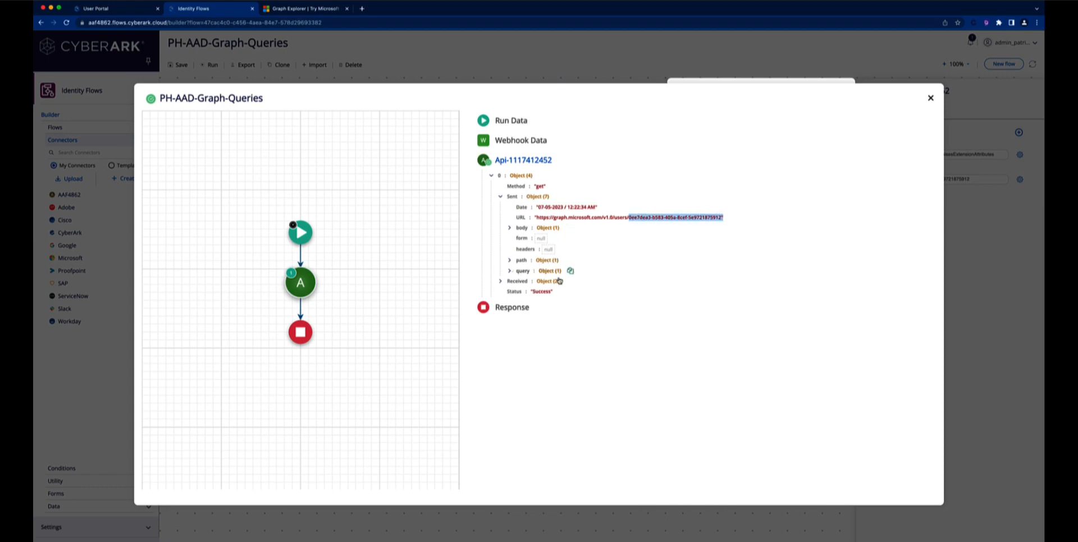
pyautogui.click(510, 271)
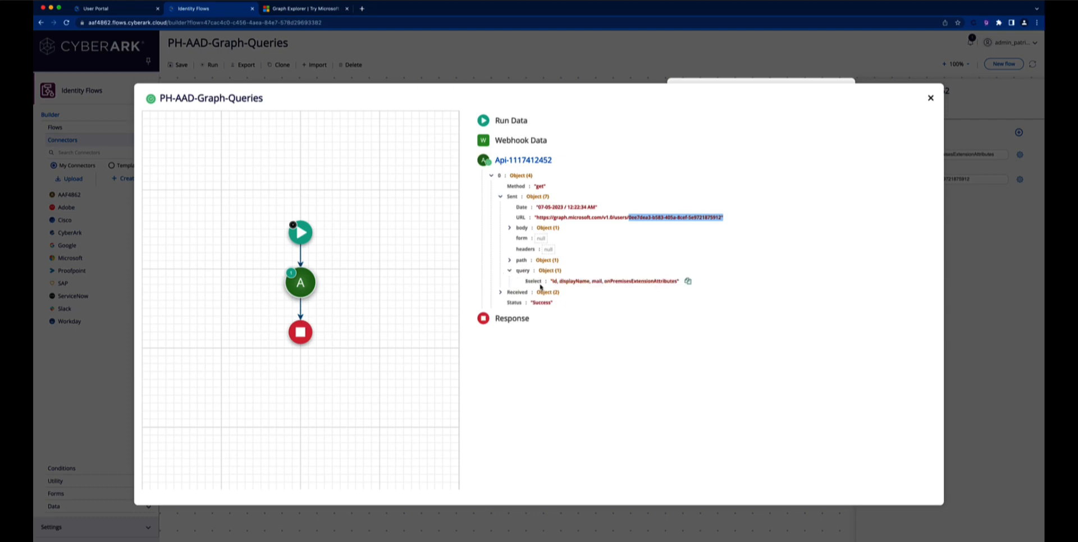
# Expand the received response body and its onPremisesExtensionAttributes object to review the attributes returned for the user.
pyautogui.click(502, 294)
pyautogui.click(509, 314)
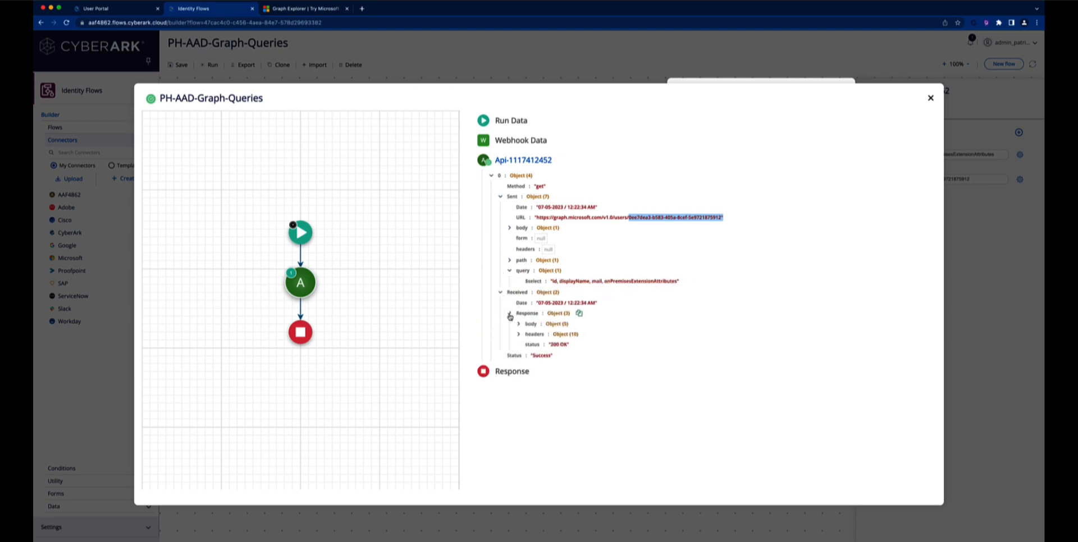
pyautogui.click(518, 324)
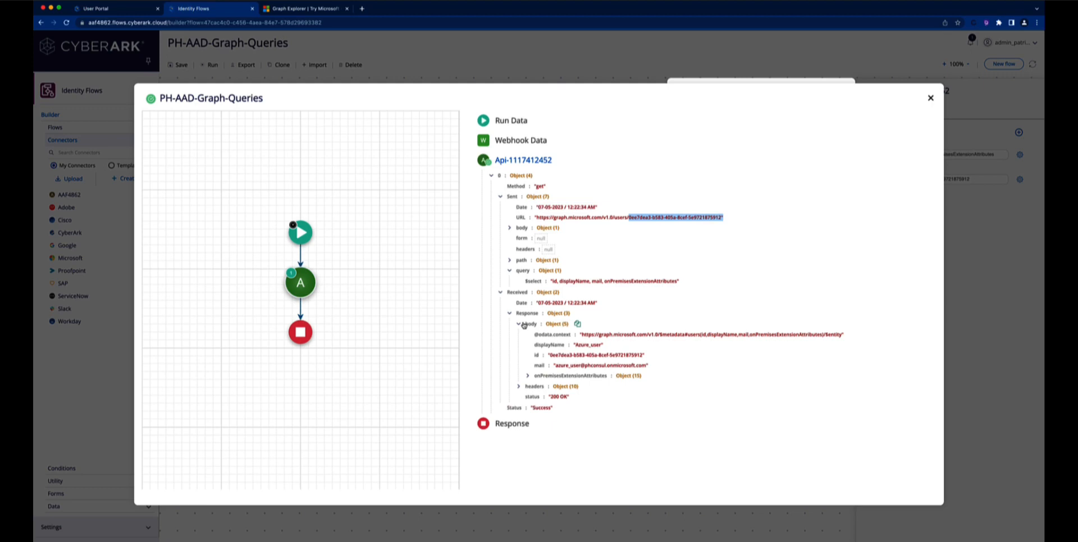
pyautogui.click(528, 376)
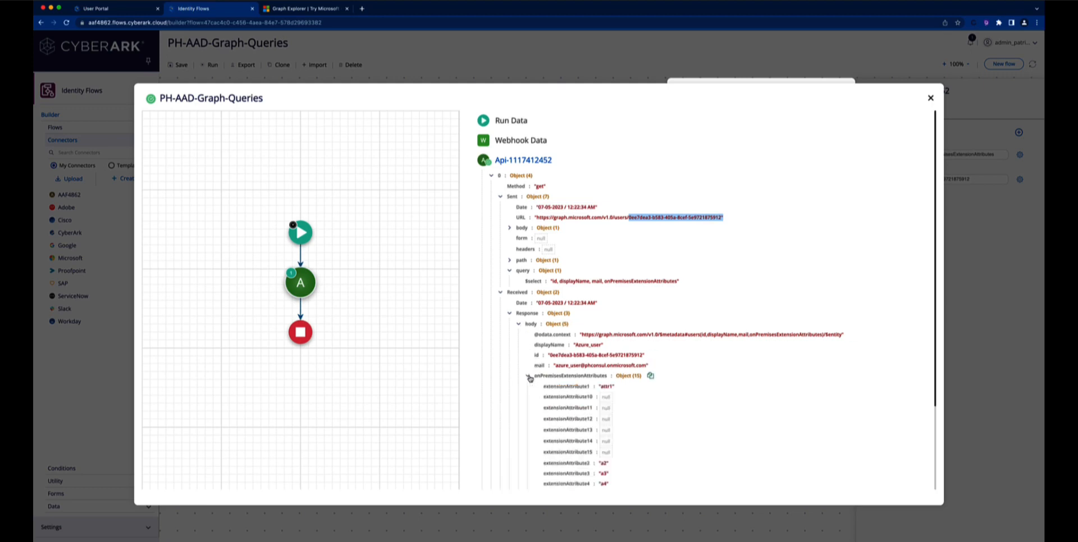
pyautogui.scroll(-2, 535, 385)
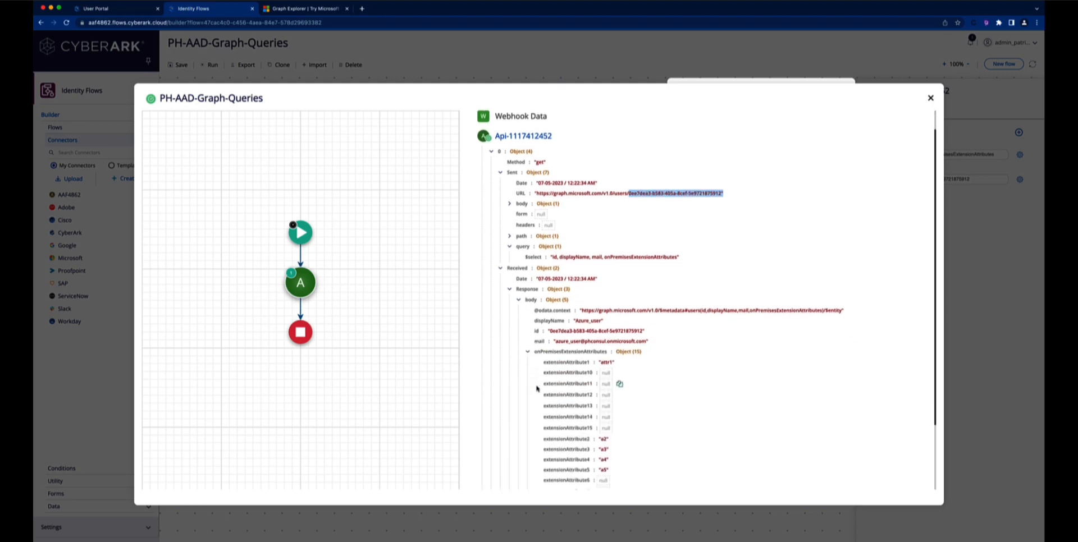